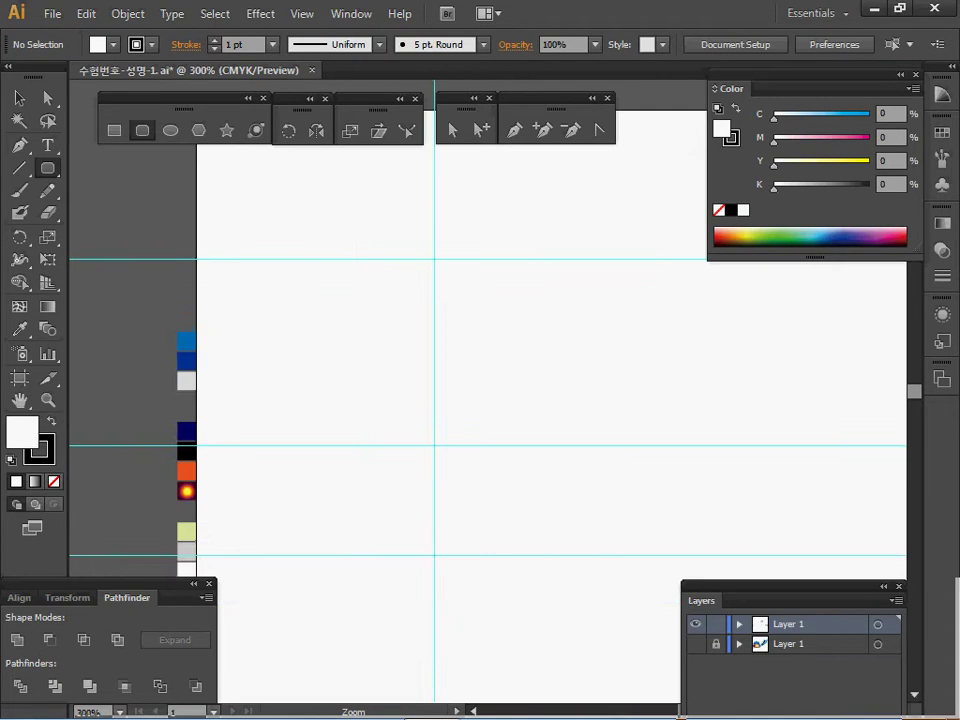
Step: Create a rounded rectangle 30 mm wide and 40 mm high with a 15 mm corner radius
ctrl+click(415, 345)
drag(415, 345, 393, 372)
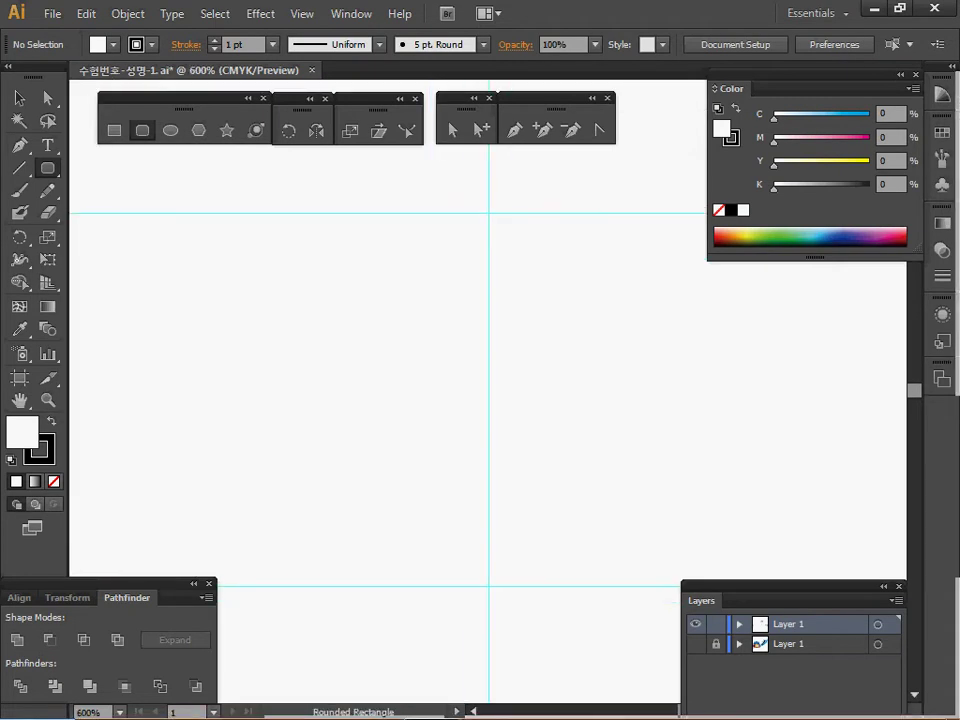
click(303, 357)
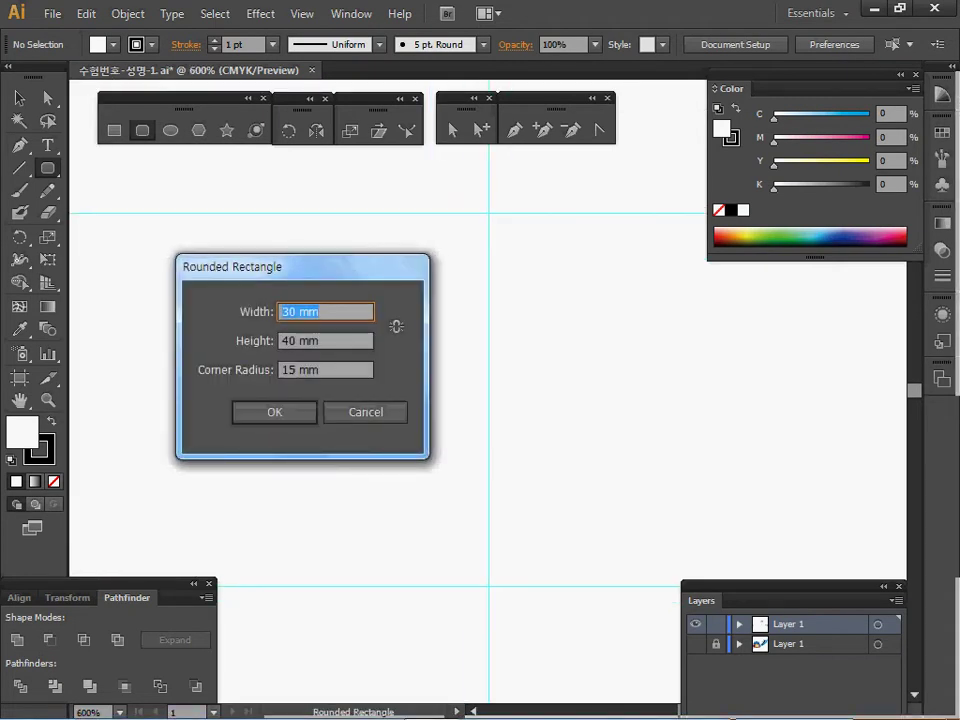
key(Tab)
key(Tab)
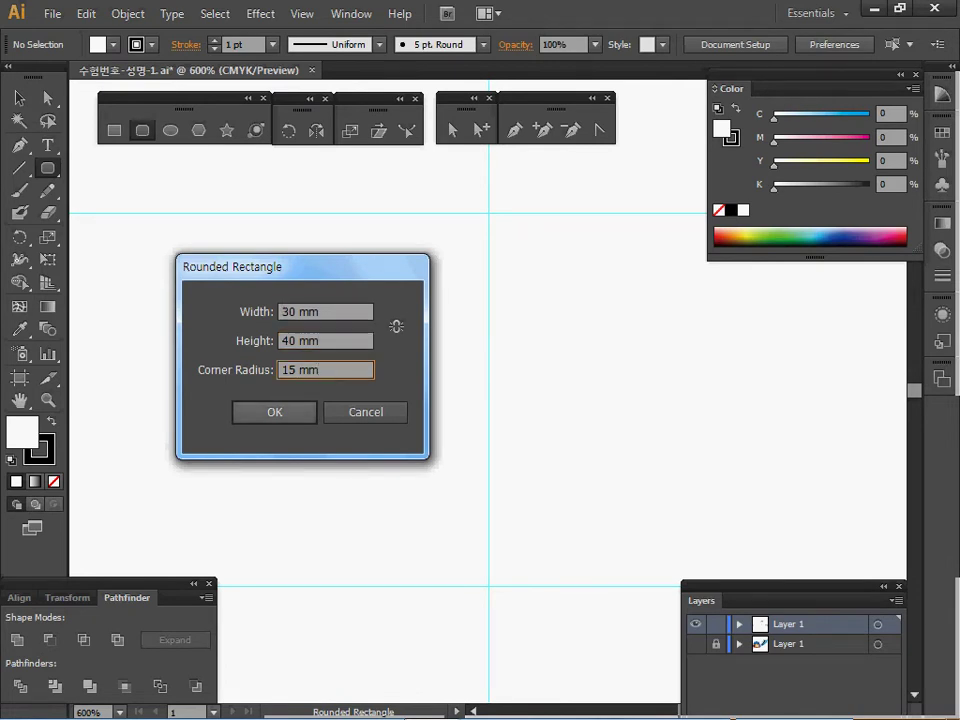
key(Tab)
key(Return)
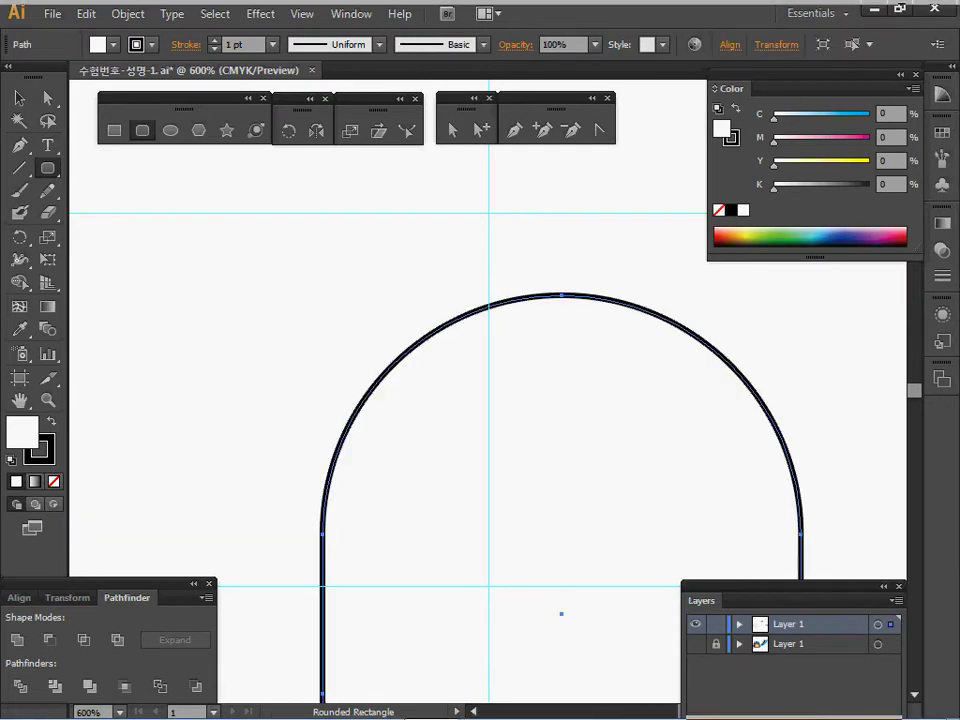
Step: Hide the guides around the new rounded rectangle
ctrl+alt+click(503, 426)
drag(503, 426, 415, 330)
drag(438, 421, 402, 365)
key(ctrl+semicolon)
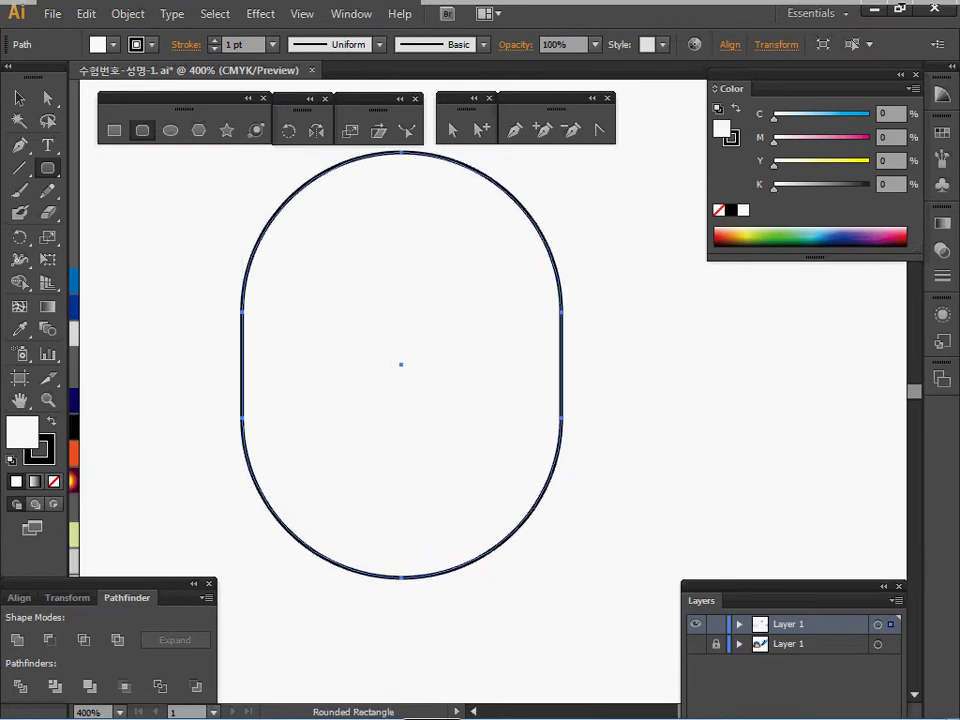
Step: Show the reference layer, switch the drawing layer to outline view, and align the rounded rectangle with the top of the helmet
click(696, 644)
key(ctrl)
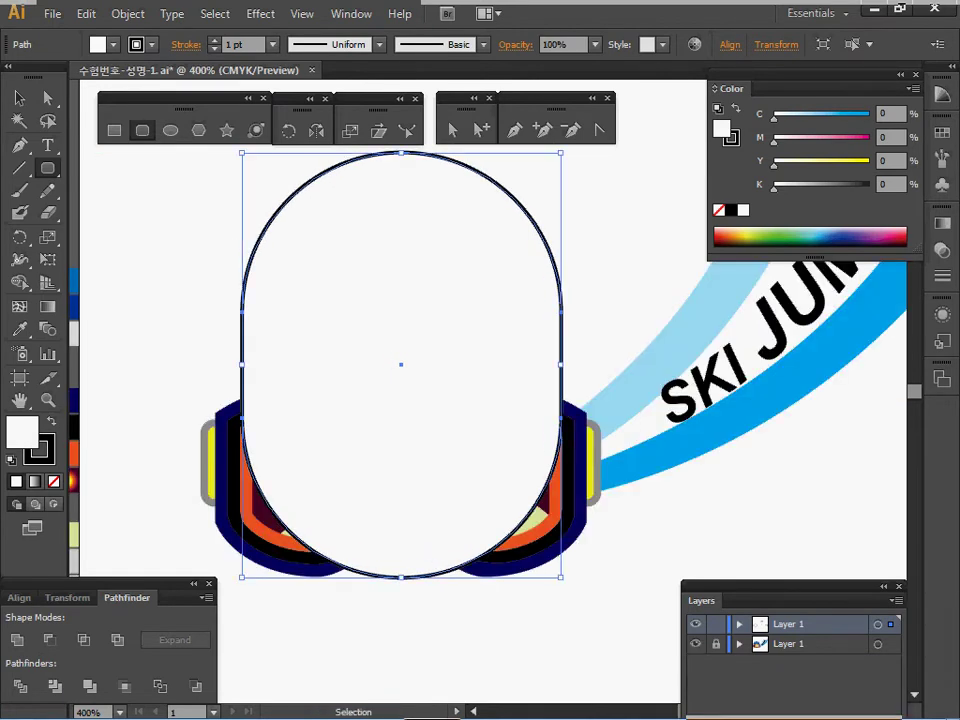
key(ctrl+y)
drag(510, 190, 515, 237)
drag(384, 192, 385, 235)
drag(512, 280, 512, 278)
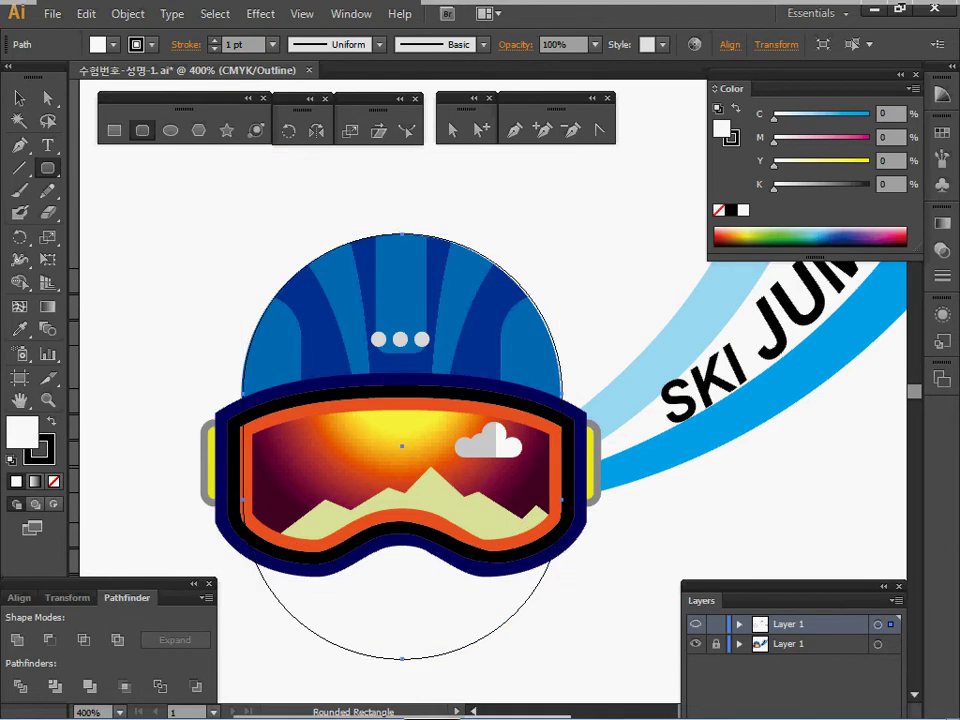
Step: Draw a rectangle wider than the rounded shape, covering its lower part from just below the straight sides' upper ends
ctrl+click(496, 434)
drag(496, 434, 563, 416)
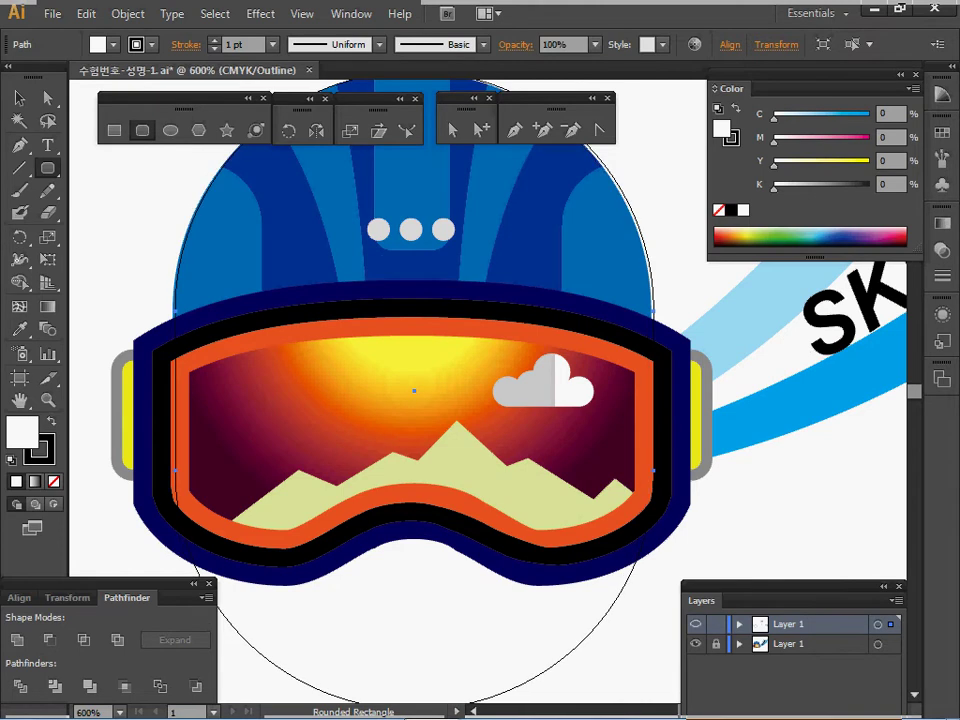
key(m)
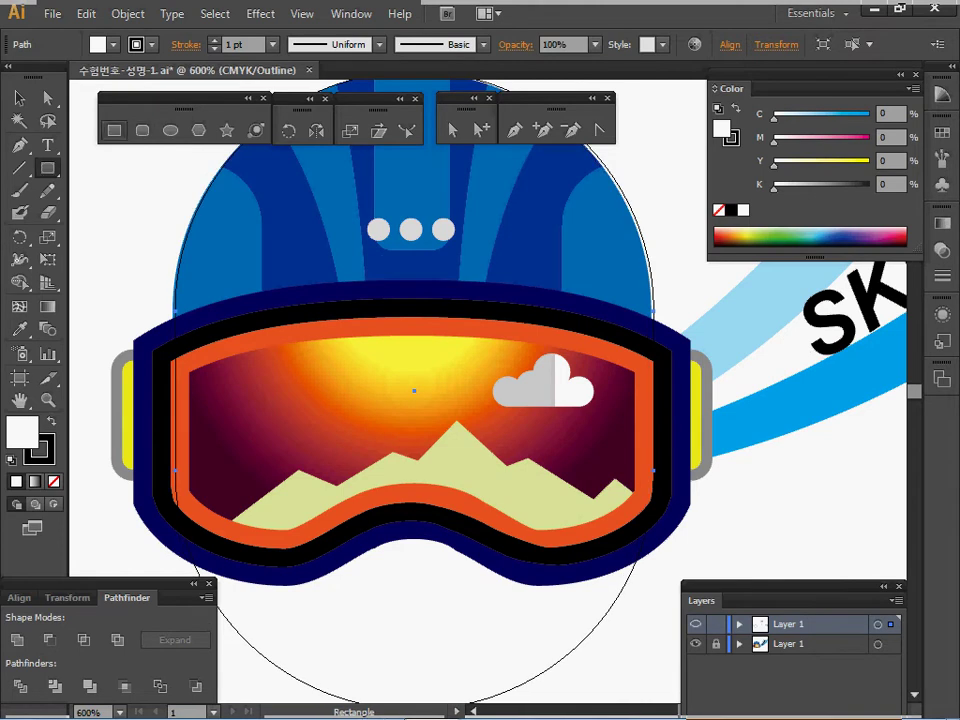
ctrl+alt+click(266, 374)
drag(266, 374, 74, 295)
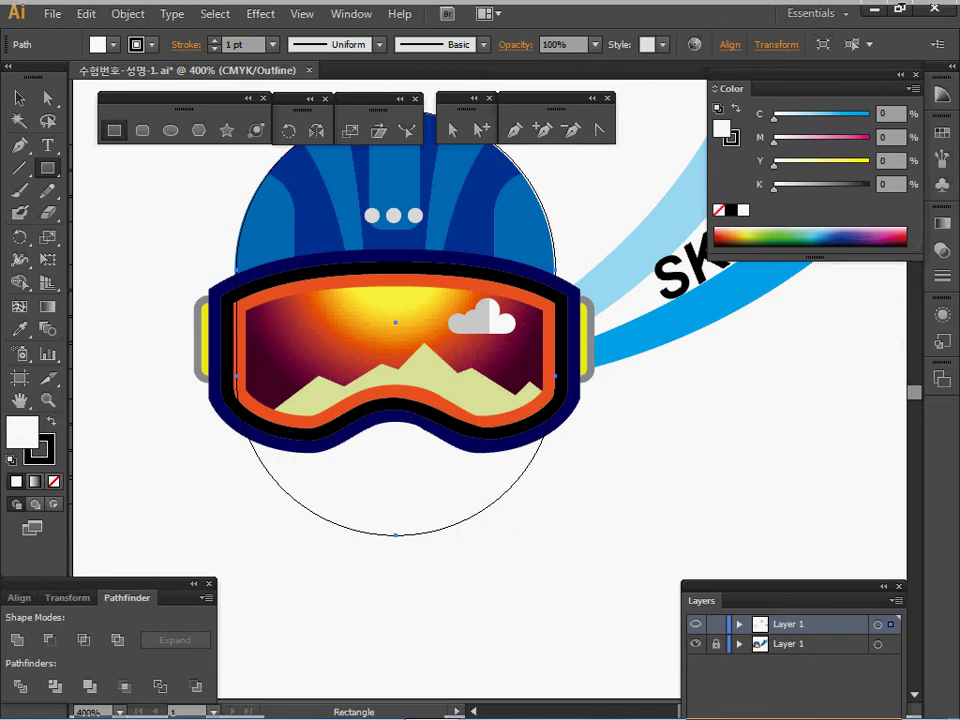
drag(168, 544, 621, 278)
Step: Hide the reference layer and subtract the rectangle from the rounded shape with Minus Front, leaving the helmet dome
click(695, 644)
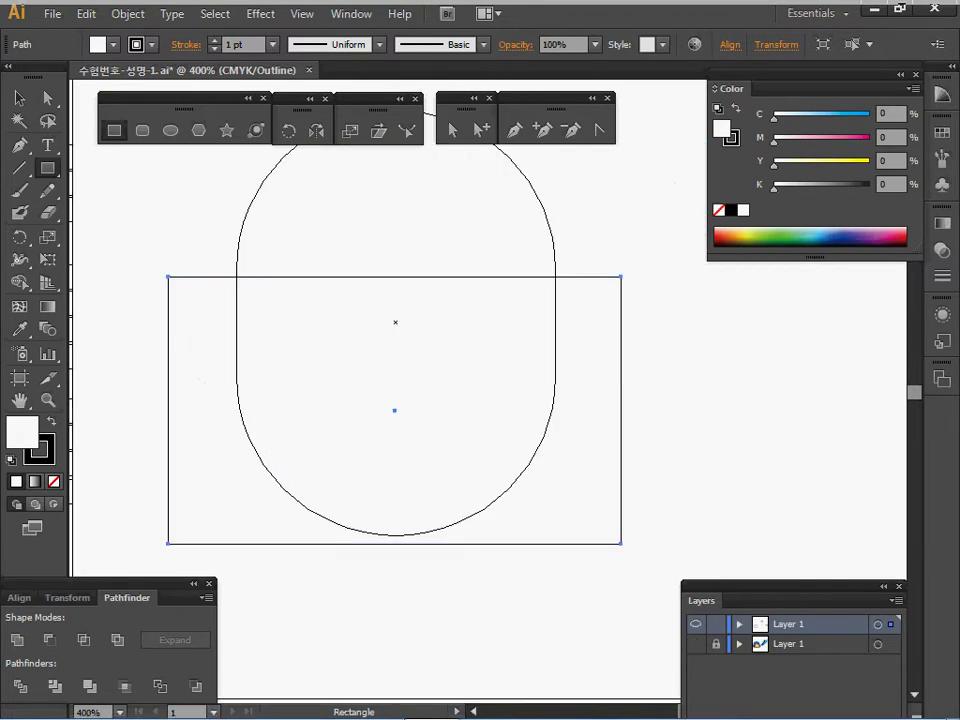
key(ctrl+a)
drag(560, 440, 566, 500)
key(ctrl+y)
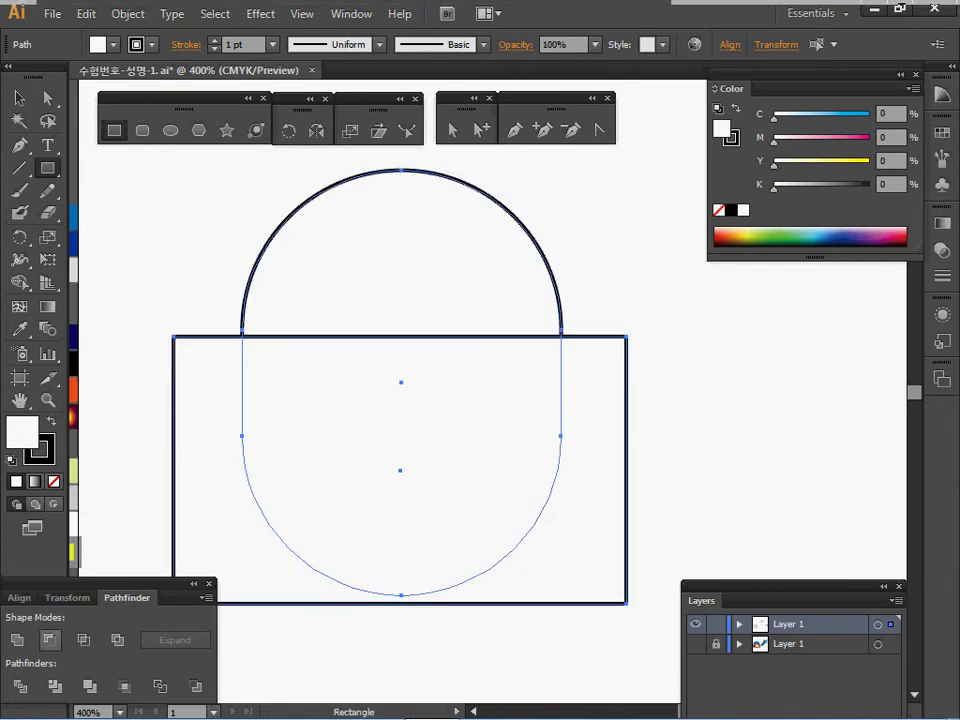
click(50, 640)
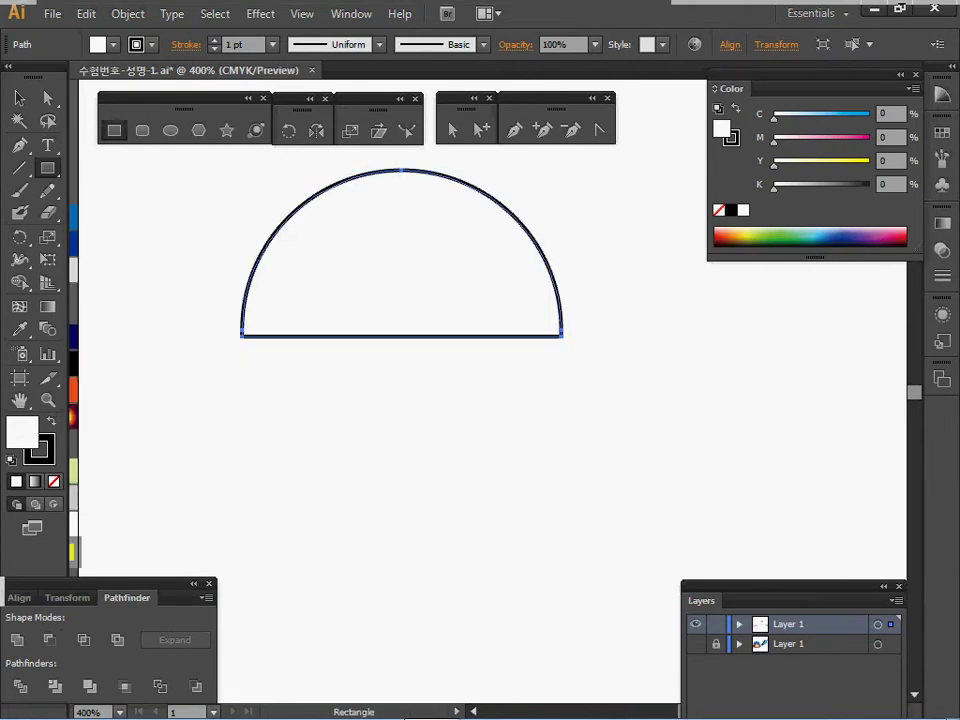
Step: Show the reference layer beneath the dome, with the drawing layer in outline view
click(696, 644)
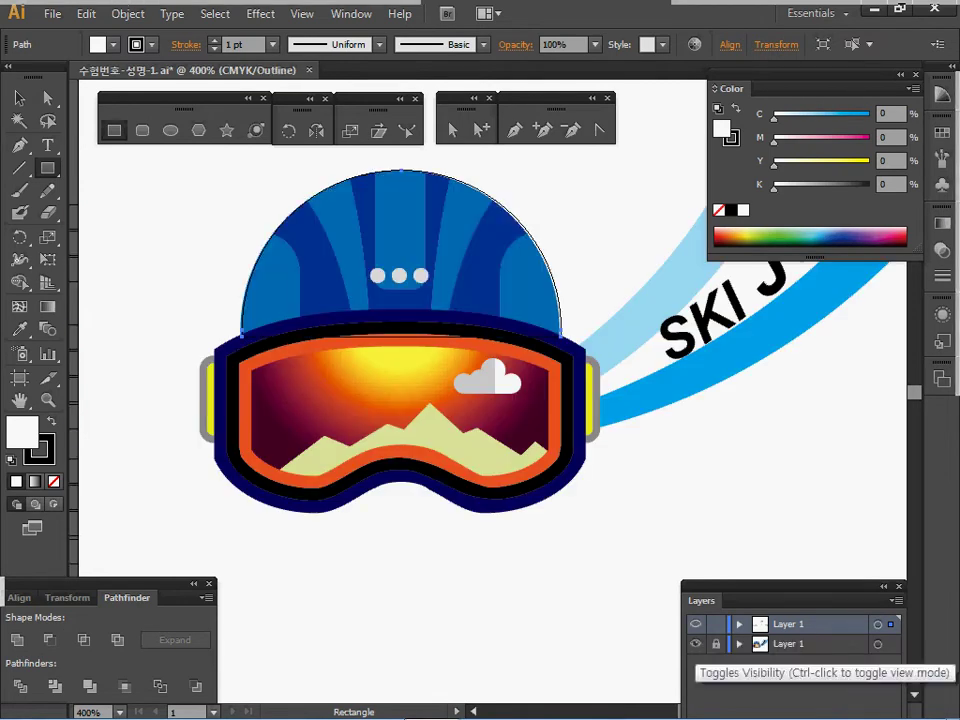
click(696, 644)
ctrl+click(480, 402)
drag(480, 402, 502, 616)
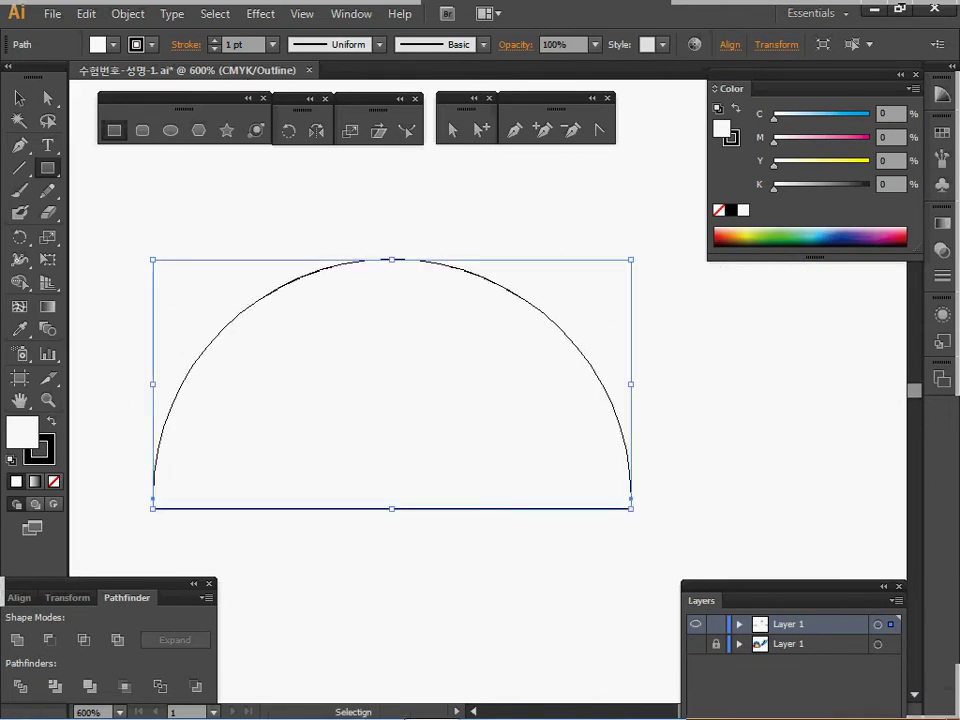
key(ctrl+y)
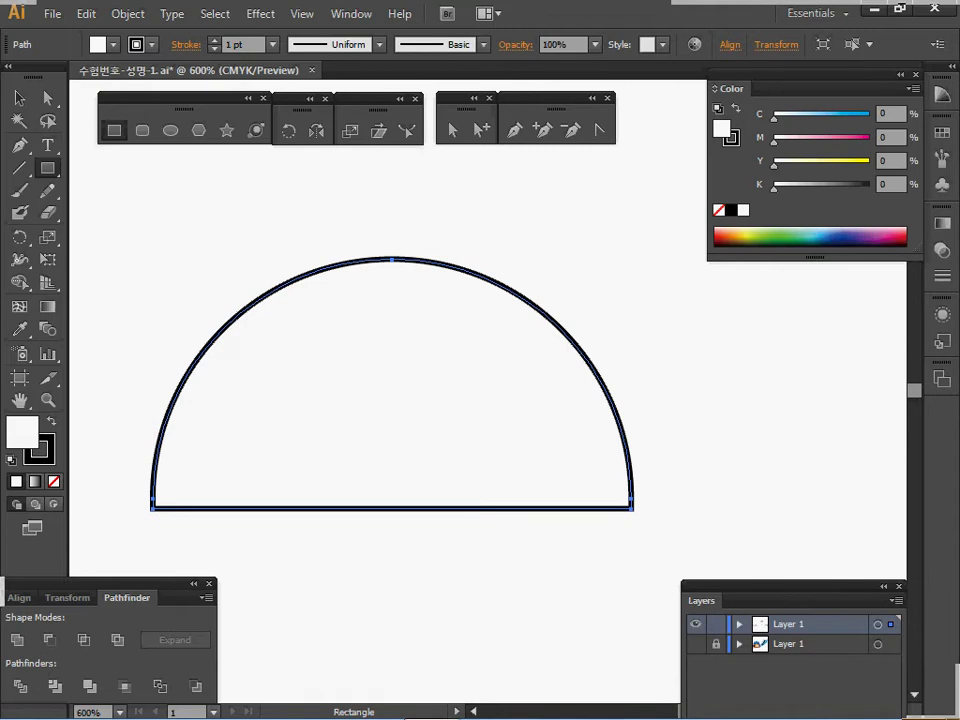
click(695, 644)
ctrl+click(695, 624)
ctrl+click(468, 414)
drag(468, 414, 484, 461)
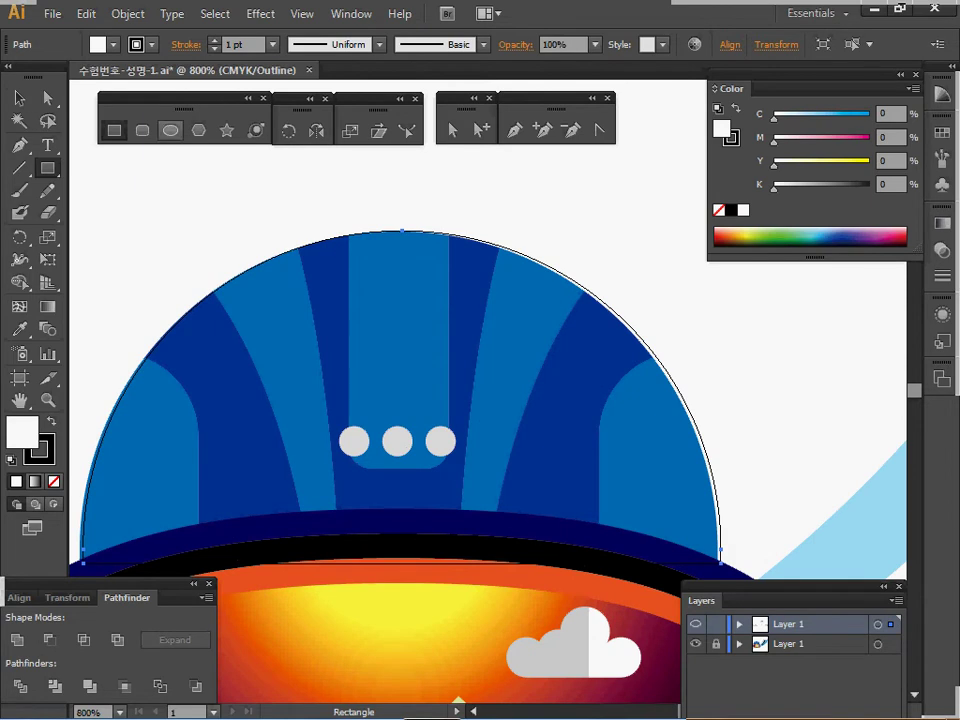
Step: Draw a rounded rectangle with small corners over the helmet's centre stripe and fill it with yellow (Y 100%)
click(142, 130)
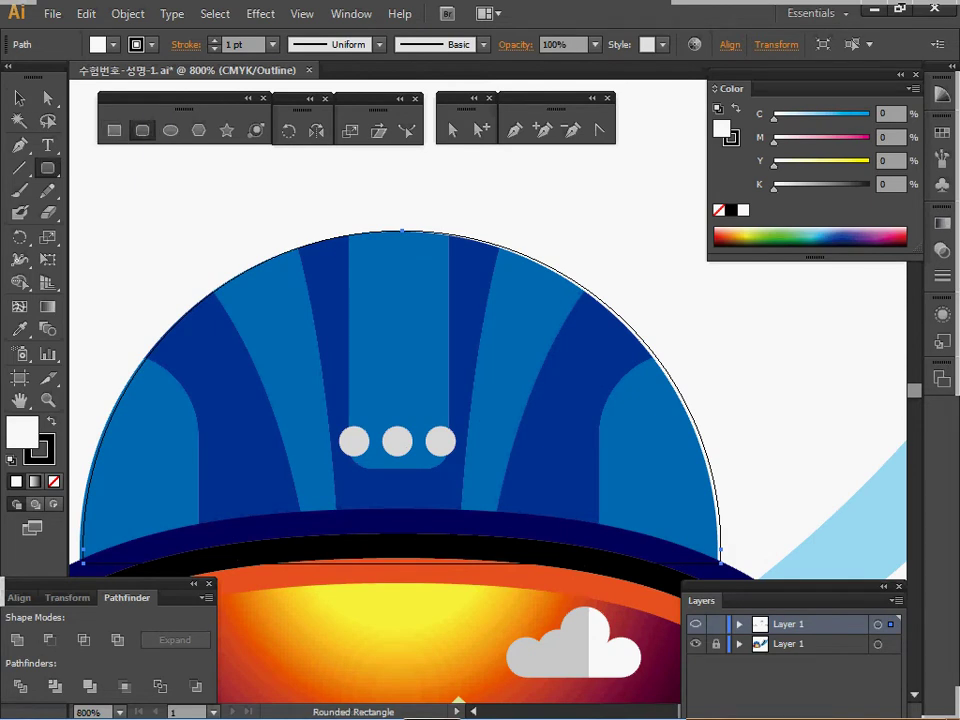
drag(449, 465, 350, 173)
mouse_move(450, 174)
mouse_down()
mouse_move(442, 172)
mouse_move(449, 176)
mouse_up()
drag(350, 176, 350, 176)
key(Right)
key(Down)
key(Down)
key(Down)
key(Down)
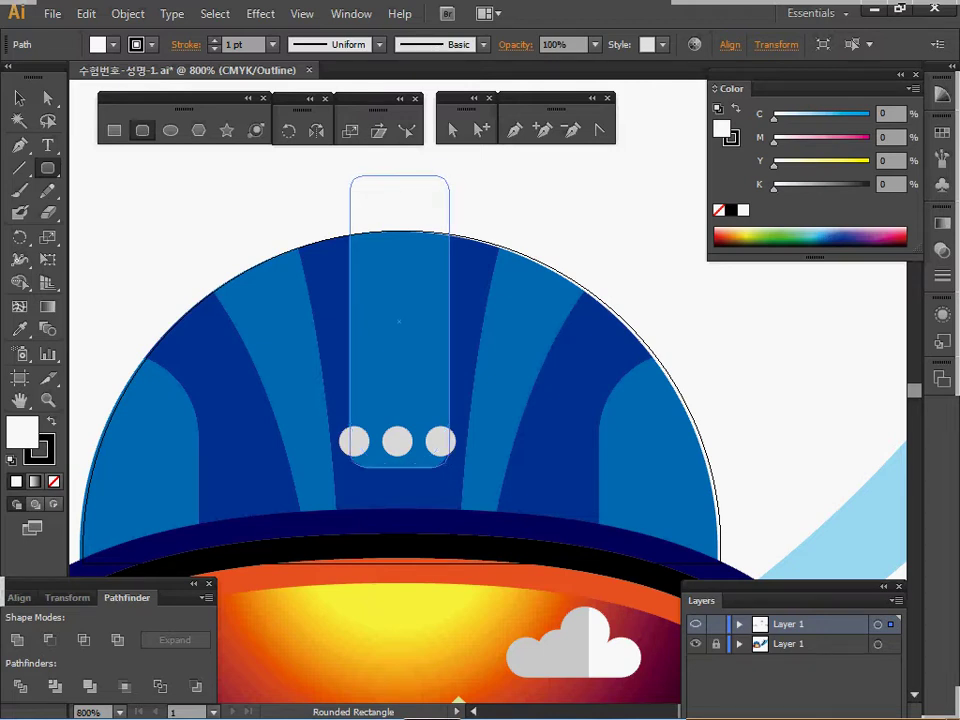
drag(350, 176, 449, 467)
drag(864, 163, 870, 163)
Step: Draw a tall rounded rectangle with fully rounded ends over the helmet's left side panel and nudge it slightly upward
drag(480, 430, 587, 306)
ctrl+alt+click(348, 355)
drag(348, 355, 288, 288)
drag(245, 232, 395, 500)
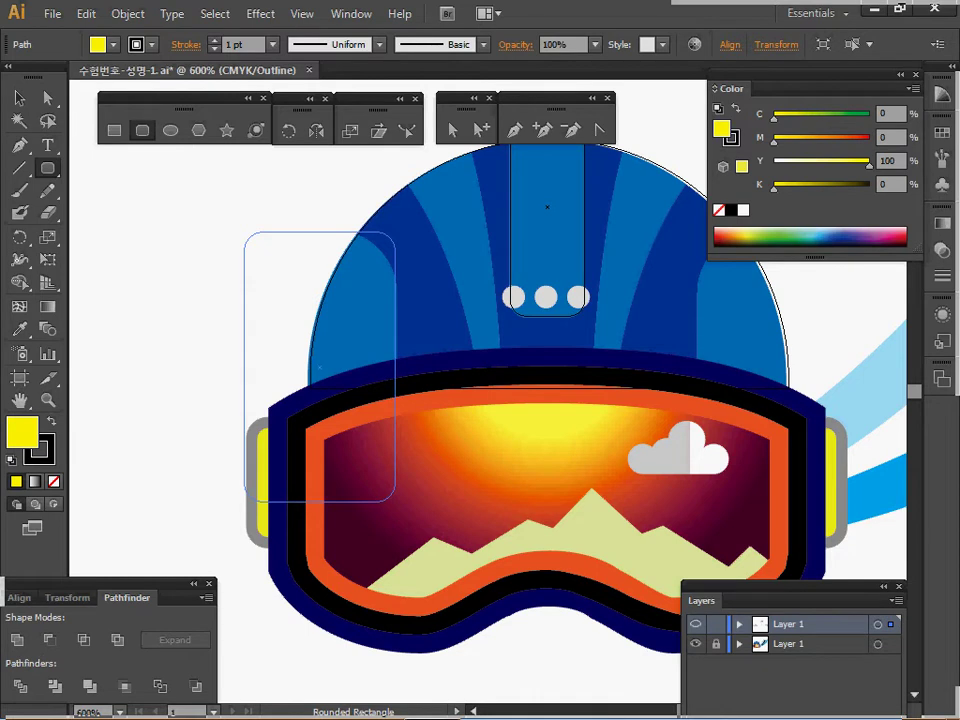
key(Right)
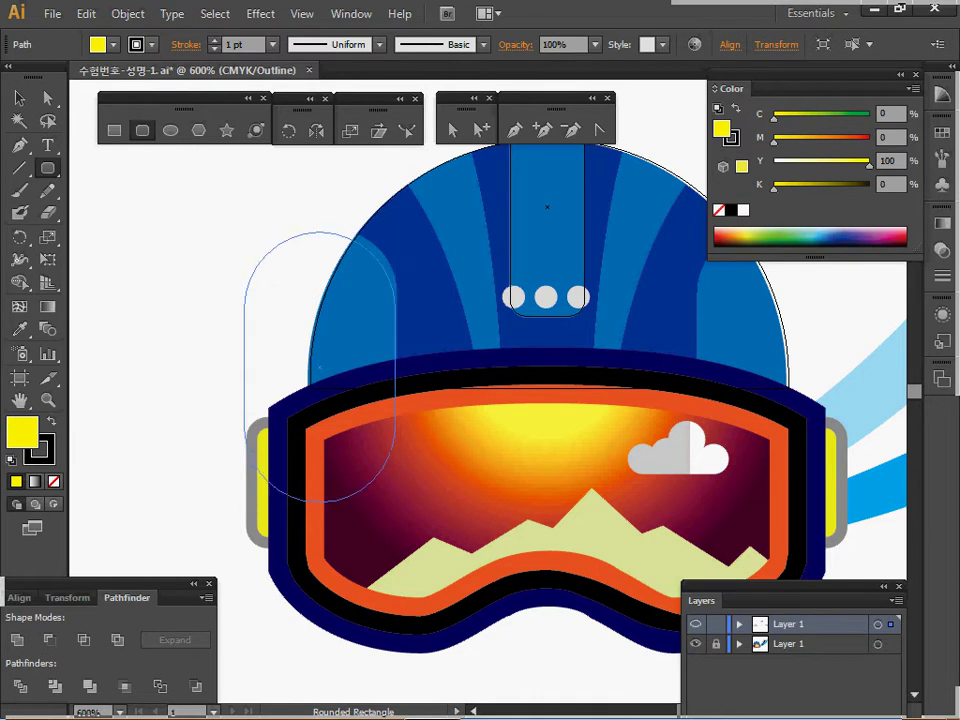
drag(395, 500, 395, 520)
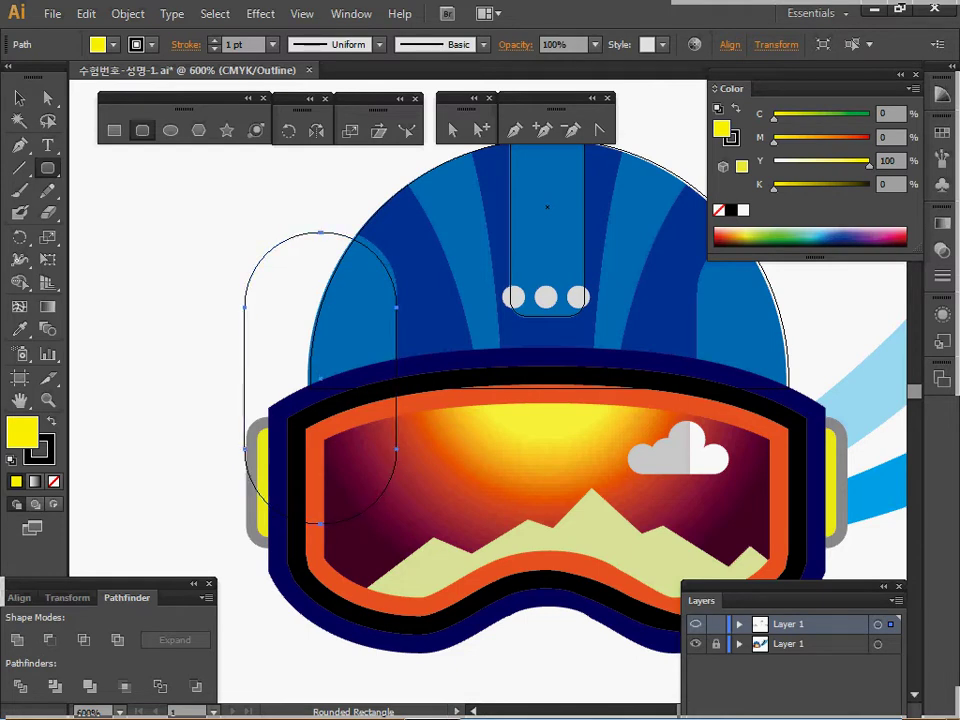
key(Up)
key(Up)
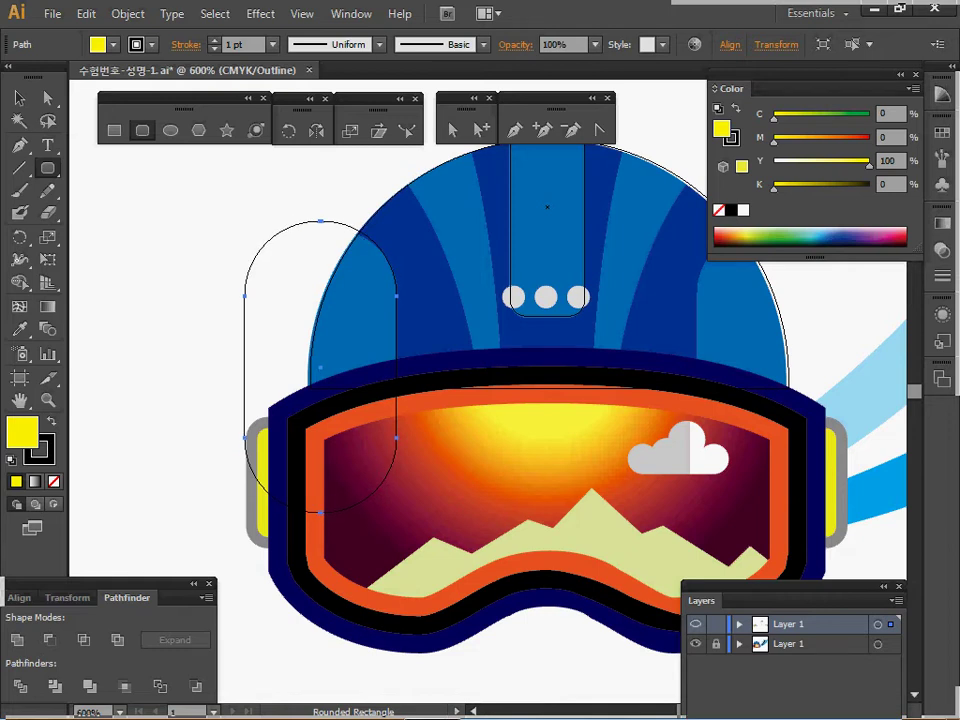
Step: Draw two arcs without fill along the edges of the helmet's left curved stripe, shifting the outer arc to match
drag(545, 297, 403, 372)
key(ctrl+shift+a)
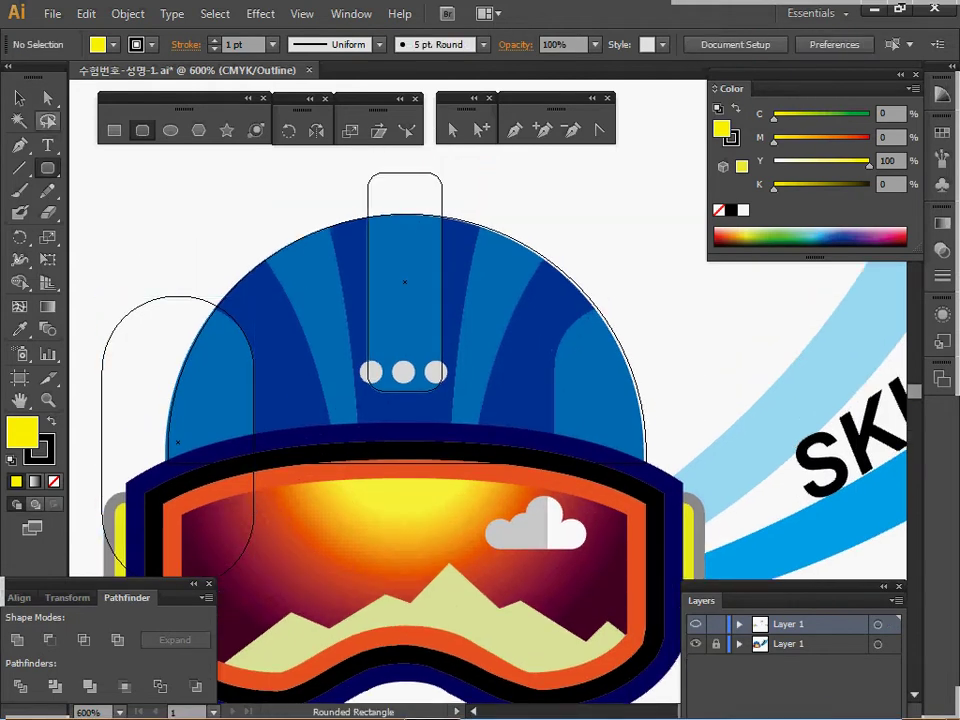
drag(19, 167, 98, 189)
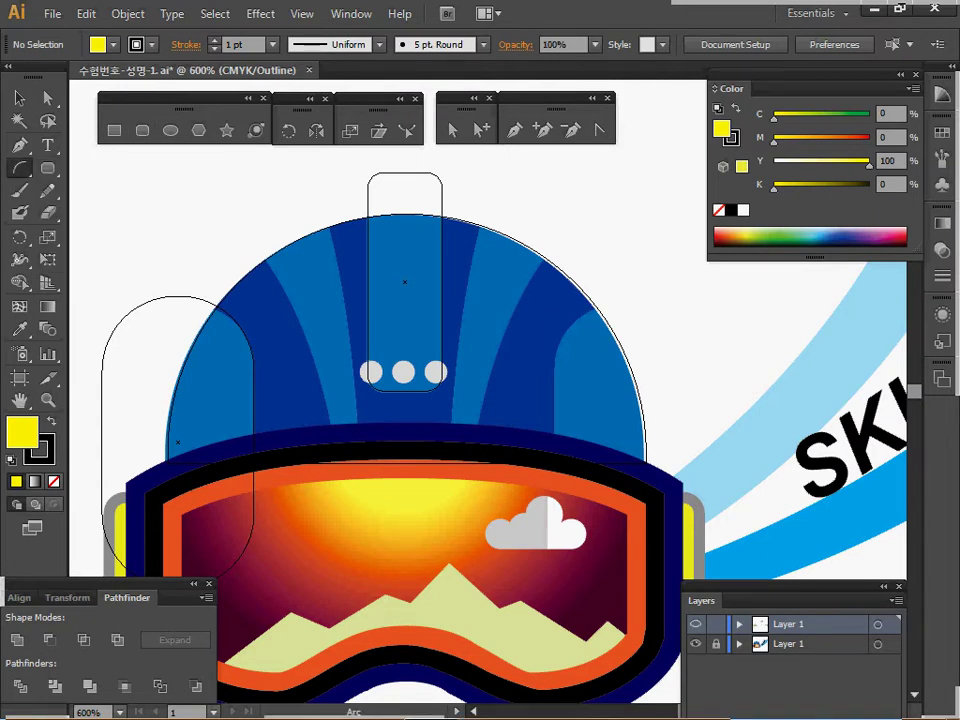
click(53, 481)
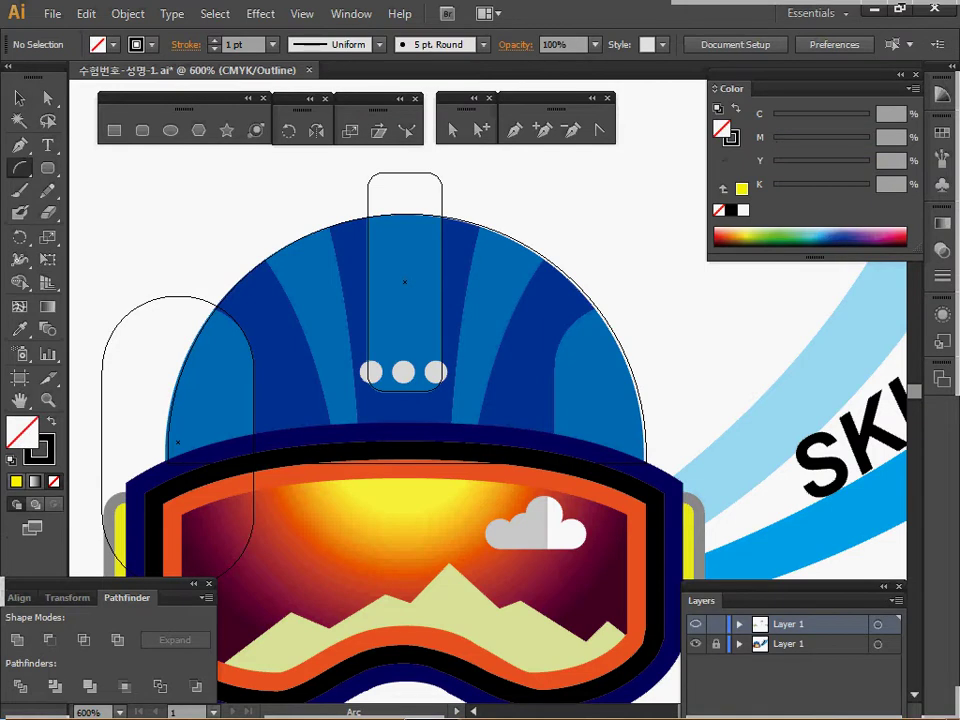
drag(205, 220, 163, 206)
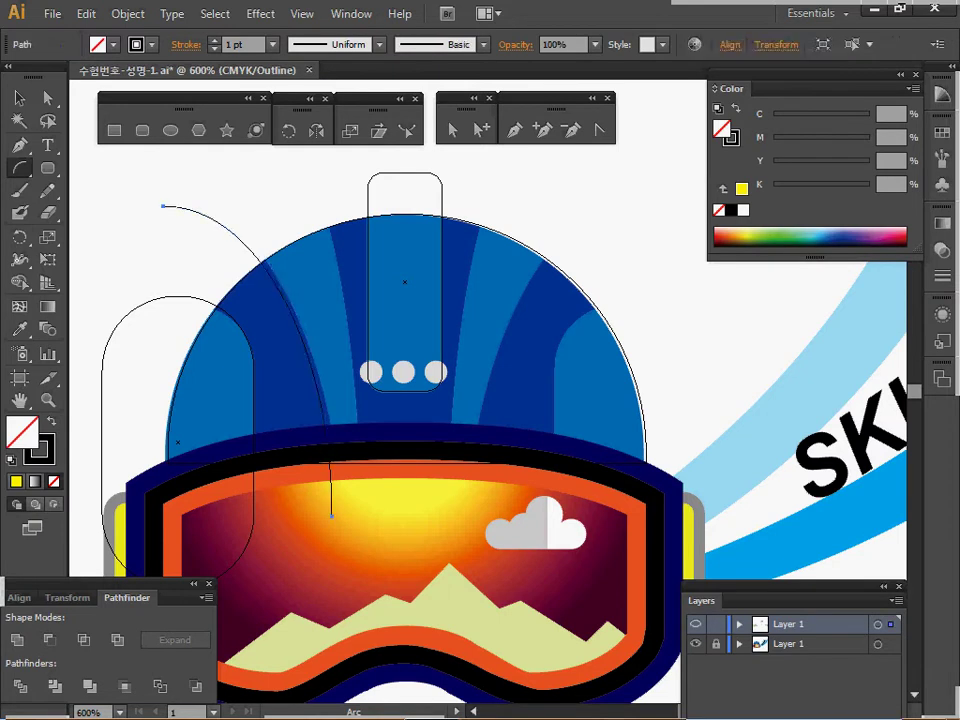
drag(360, 506, 287, 160)
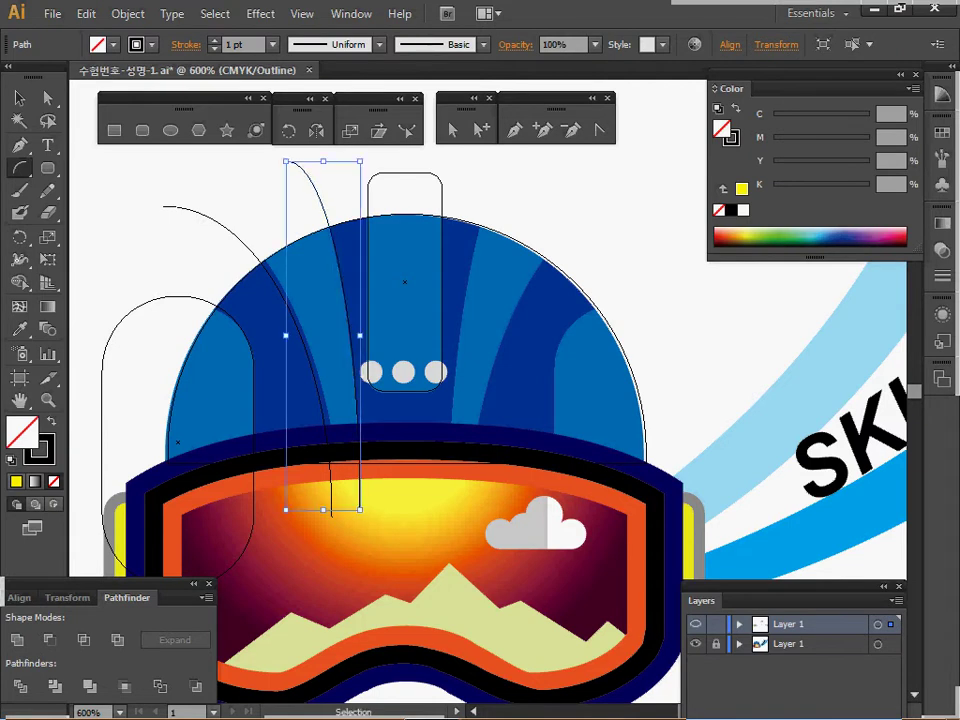
drag(290, 313, 294, 312)
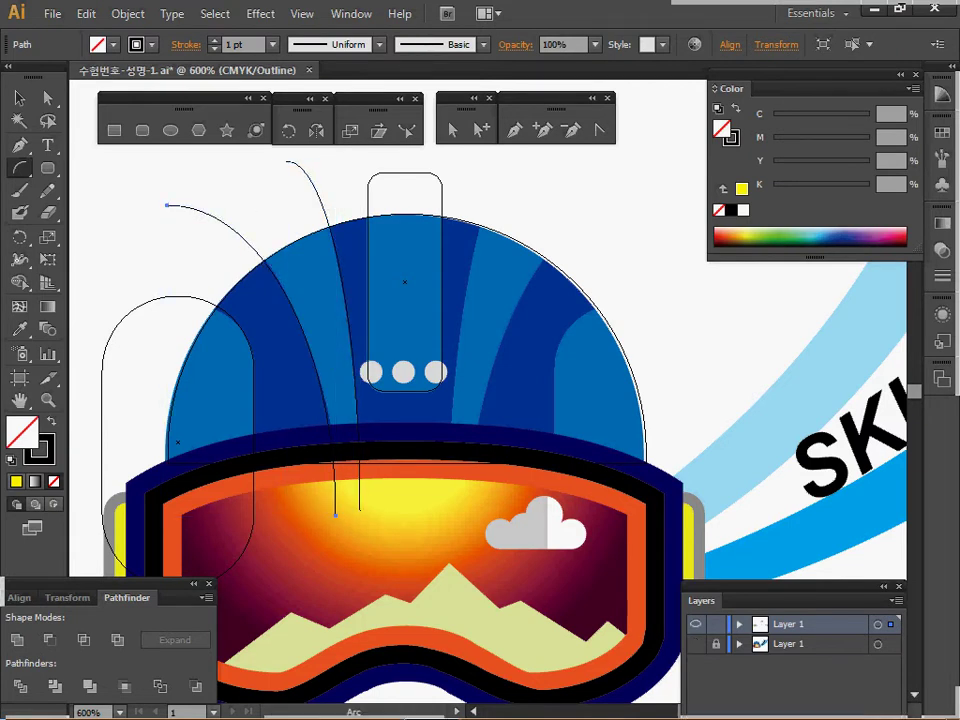
Step: Hide the reference layer and return the drawing to preview mode
click(695, 644)
key(ctrl+y)
key(ctrl+minus)
key(space)
key(ctrl)
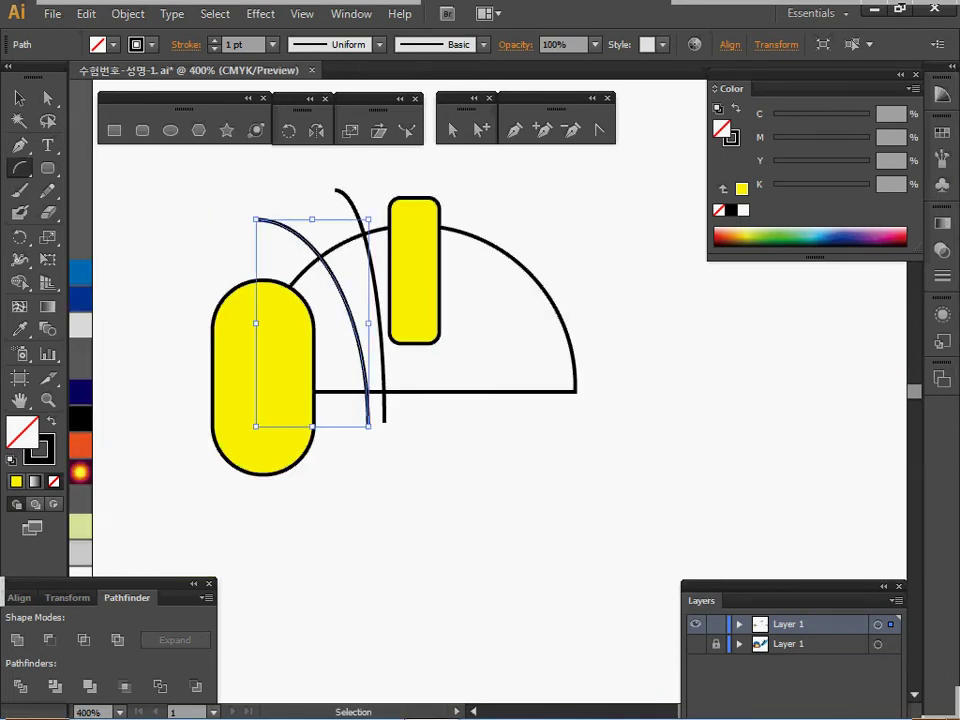
key(ctrl)
Step: Reflect a copy of the left side panel and both arcs across a vertical axis through the centre stripe's centre
drag(198, 168, 354, 418)
drag(467, 341, 516, 439)
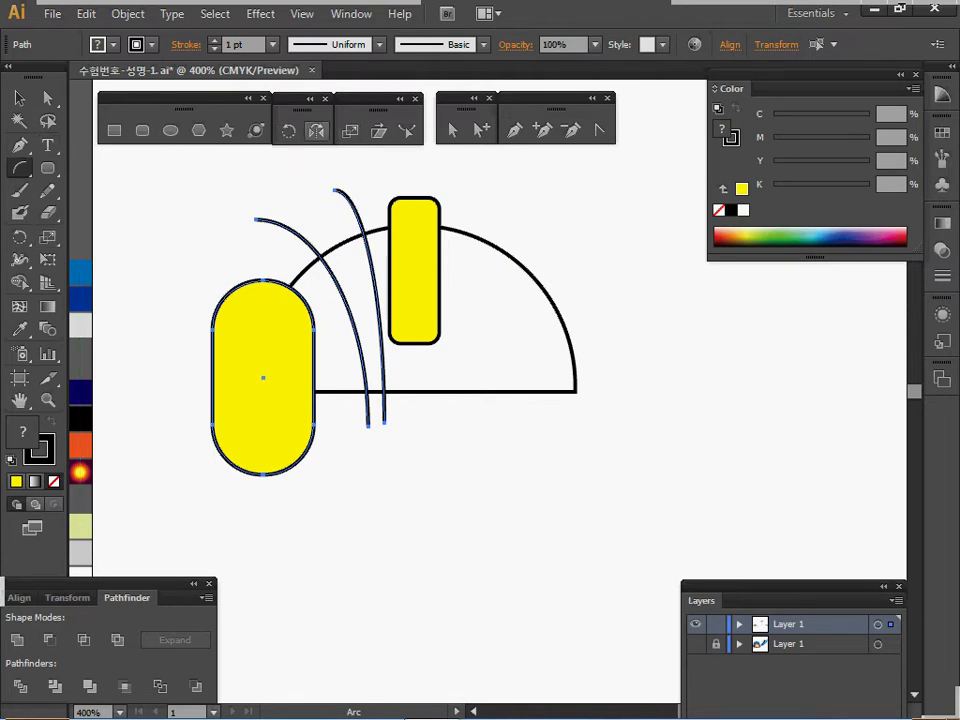
click(316, 130)
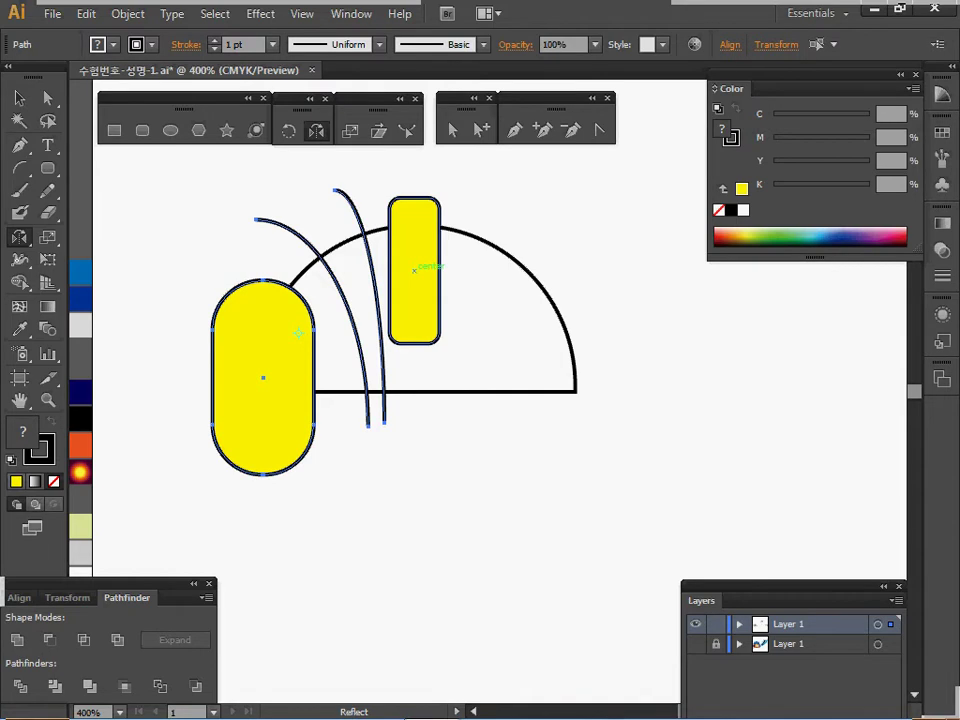
alt+click(414, 270)
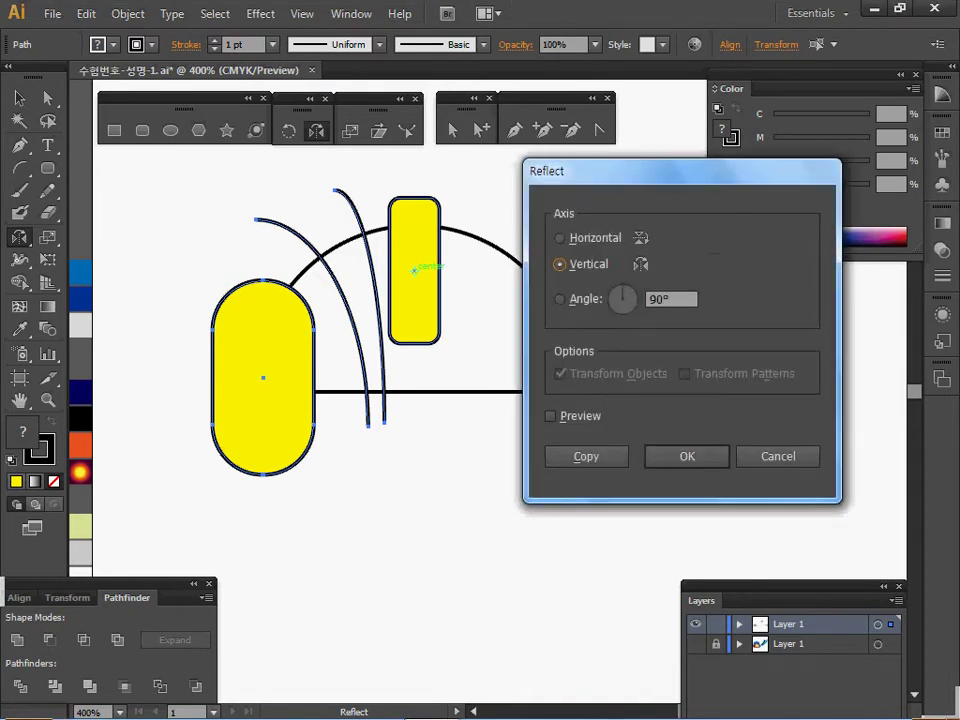
key(alt+c)
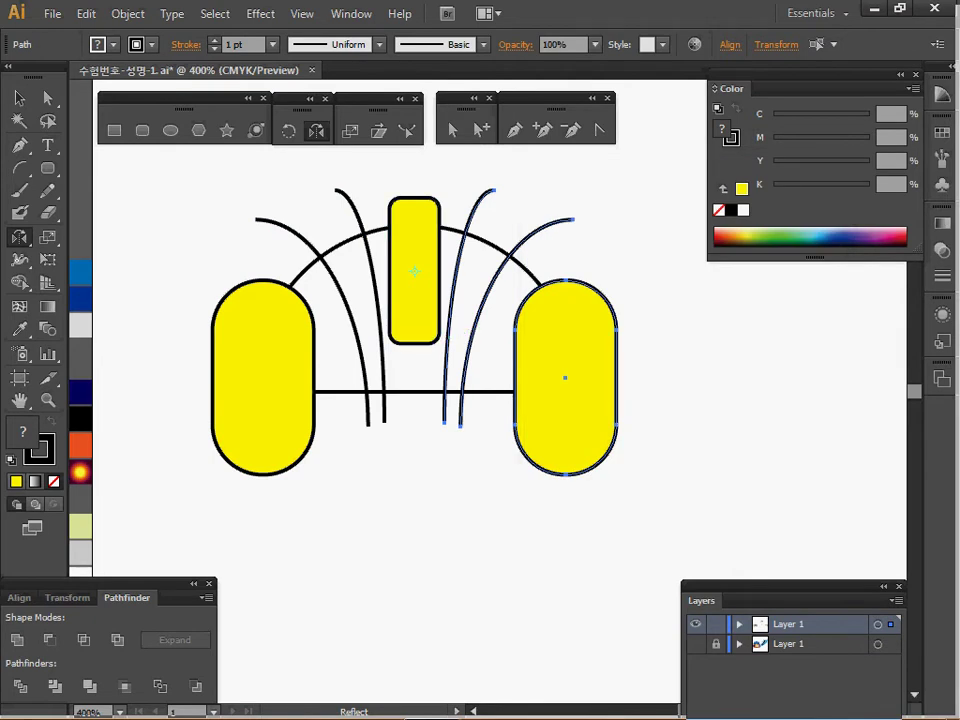
Step: Divide all the helmet shapes and arcs along their overlaps with the Pathfinder Divide operation
key(v)
drag(212, 188, 586, 490)
key(o)
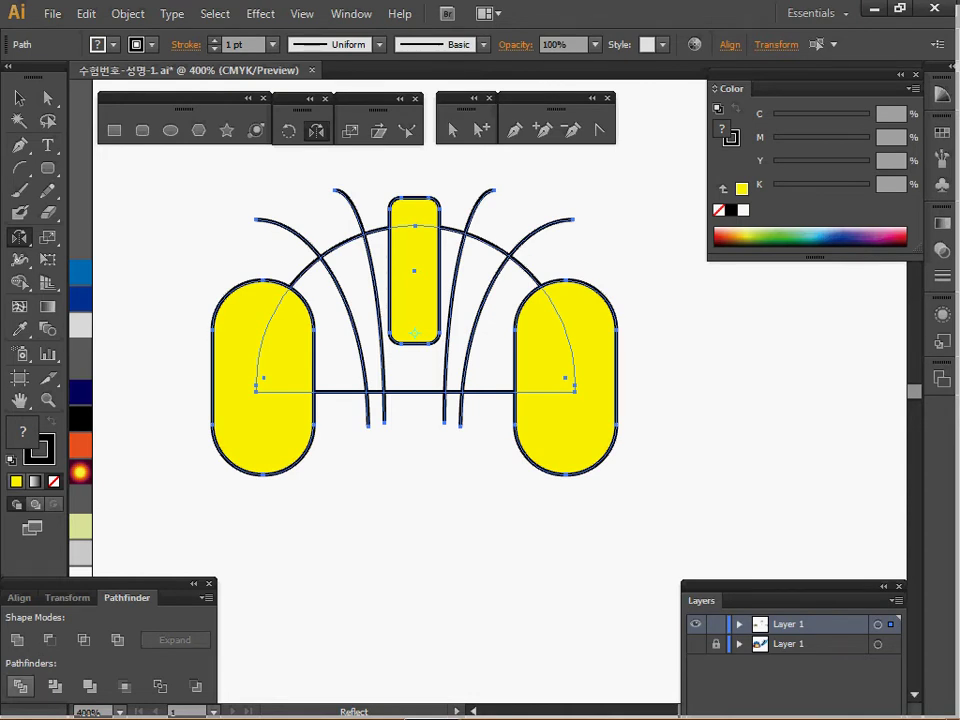
click(20, 686)
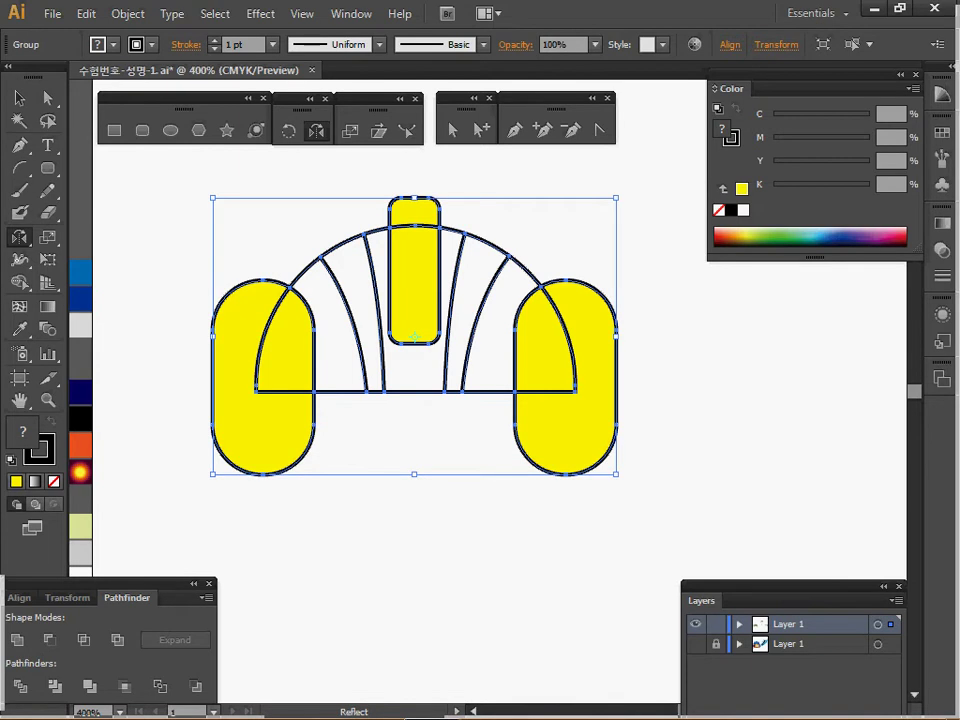
Step: Isolate the divided group and delete the parts of the side panels and centre stripe that stick out of the dome
double_click(268, 325)
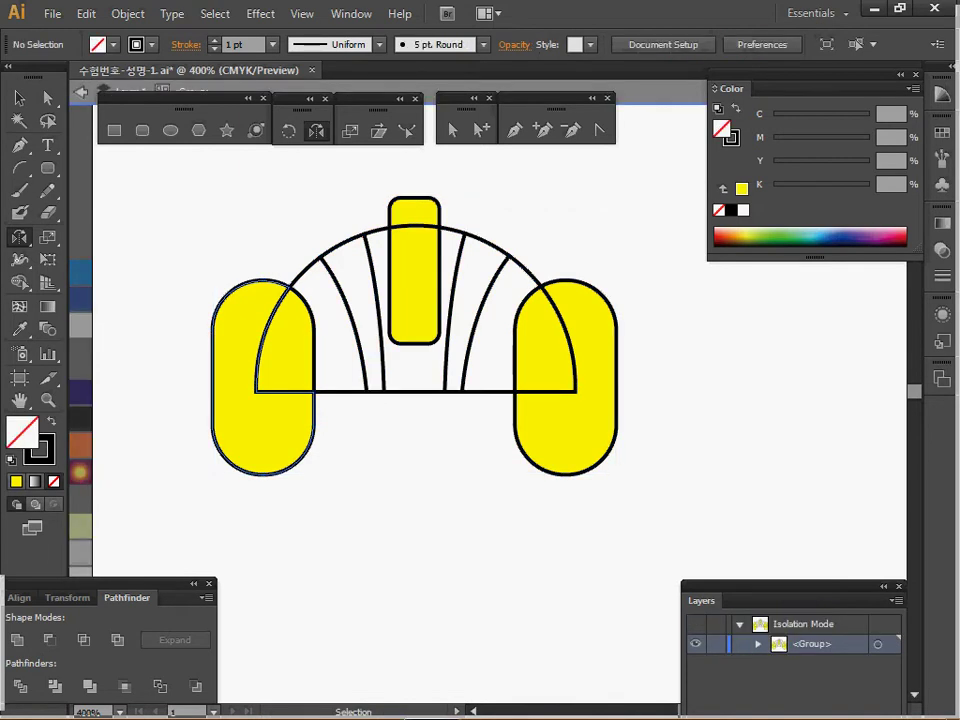
drag(268, 325, 258, 381)
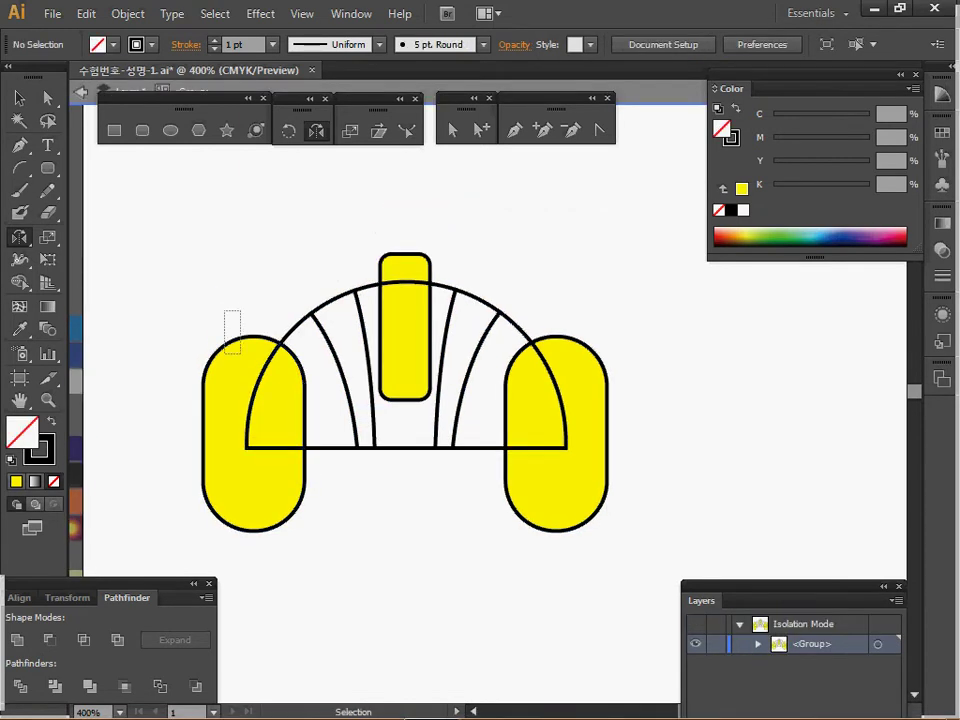
click(254, 436)
ctrl+shift+click(405, 268)
drag(602, 293, 589, 389)
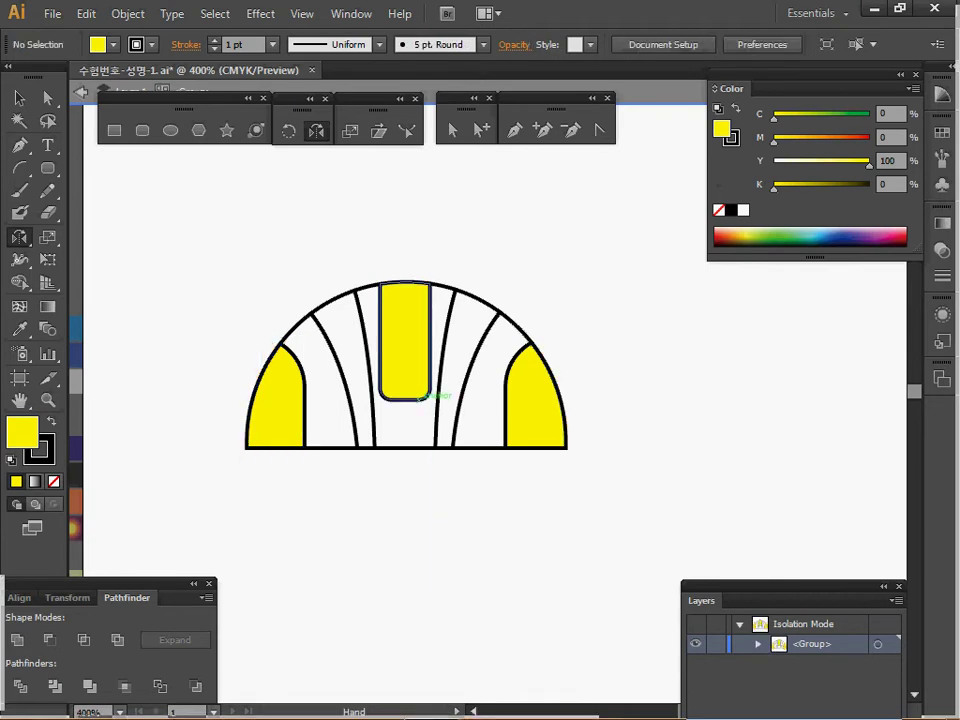
Step: Fill every piece of the dome with the sampled lighter blue (C 100, M 50) and no stroke
drag(356, 358, 420, 338)
key(ctrl)
drag(317, 251, 561, 349)
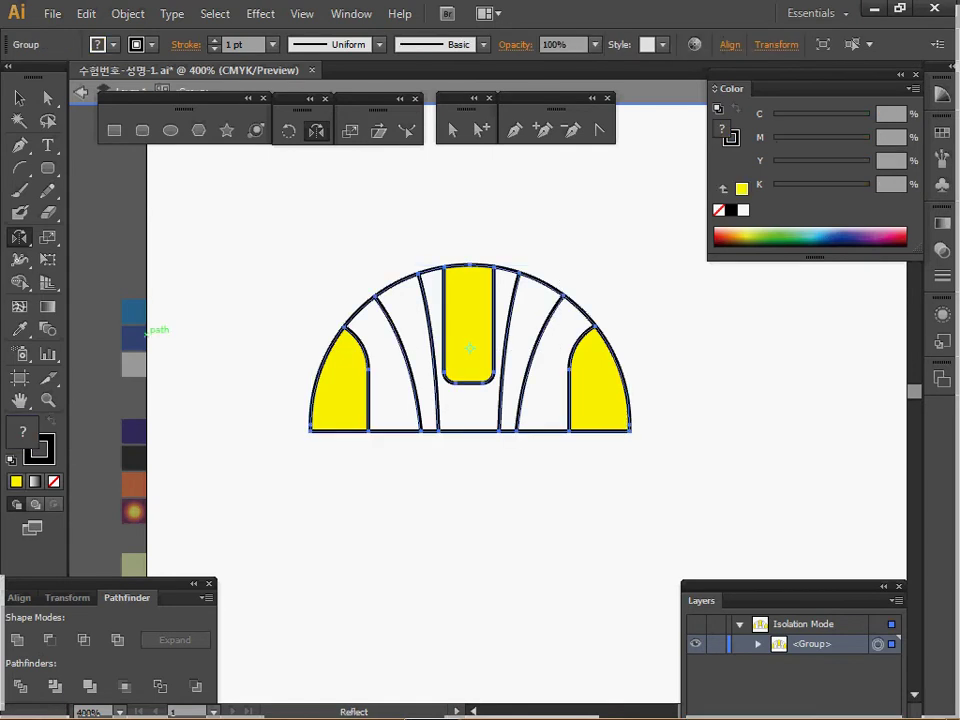
key(i)
click(134, 311)
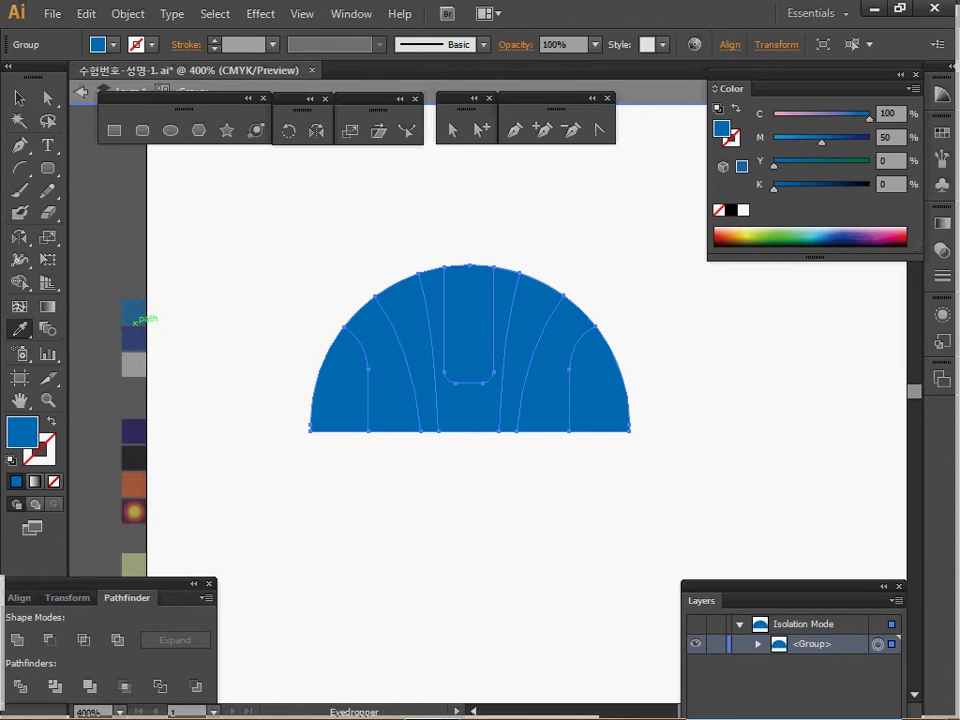
Step: Recolour the section around the centre stripe and the two wide sections beside the side panels dark blue (C 100, M 90)
ctrl+click(280, 340)
ctrl+click(385, 384)
ctrl+shift+click(468, 406)
ctrl+shift+click(552, 392)
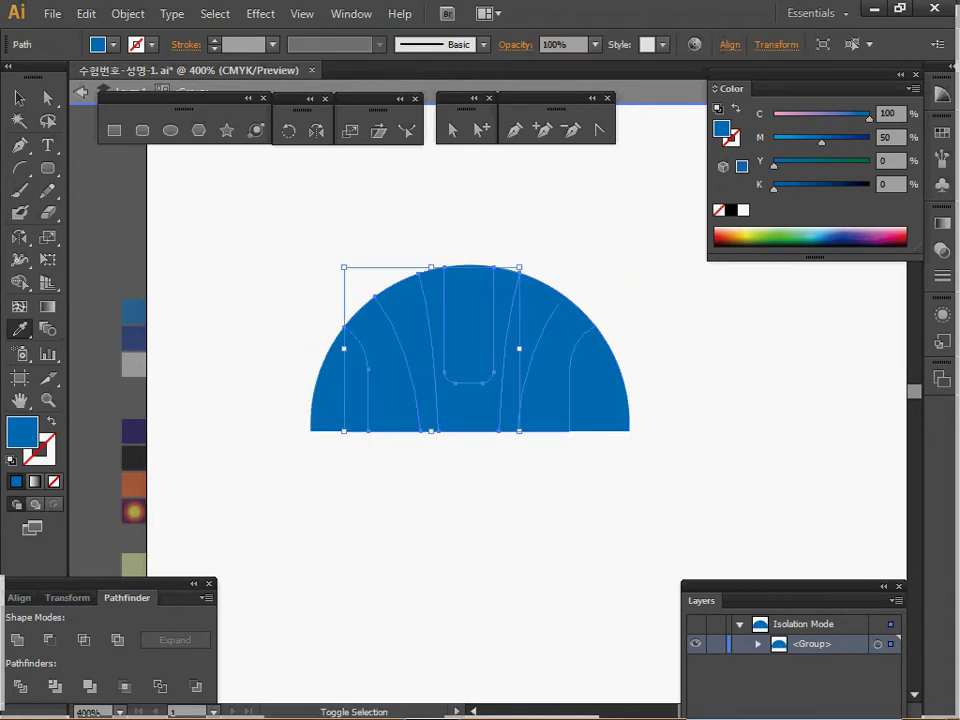
click(134, 338)
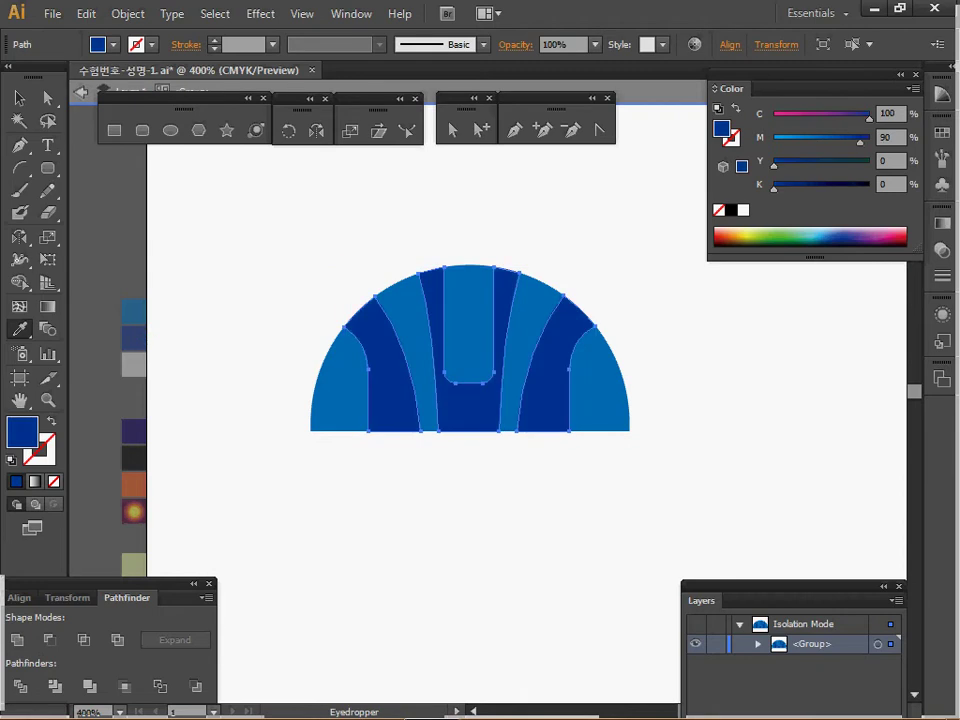
Step: Leave the group's isolation mode and save the document
drag(470, 400, 416, 377)
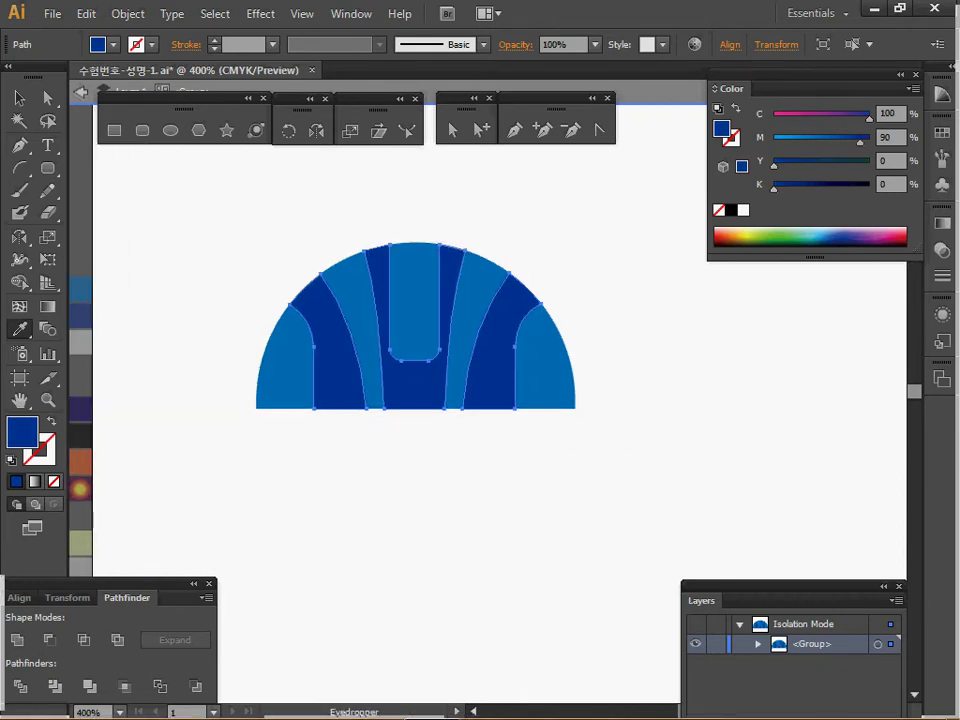
drag(415, 340, 458, 374)
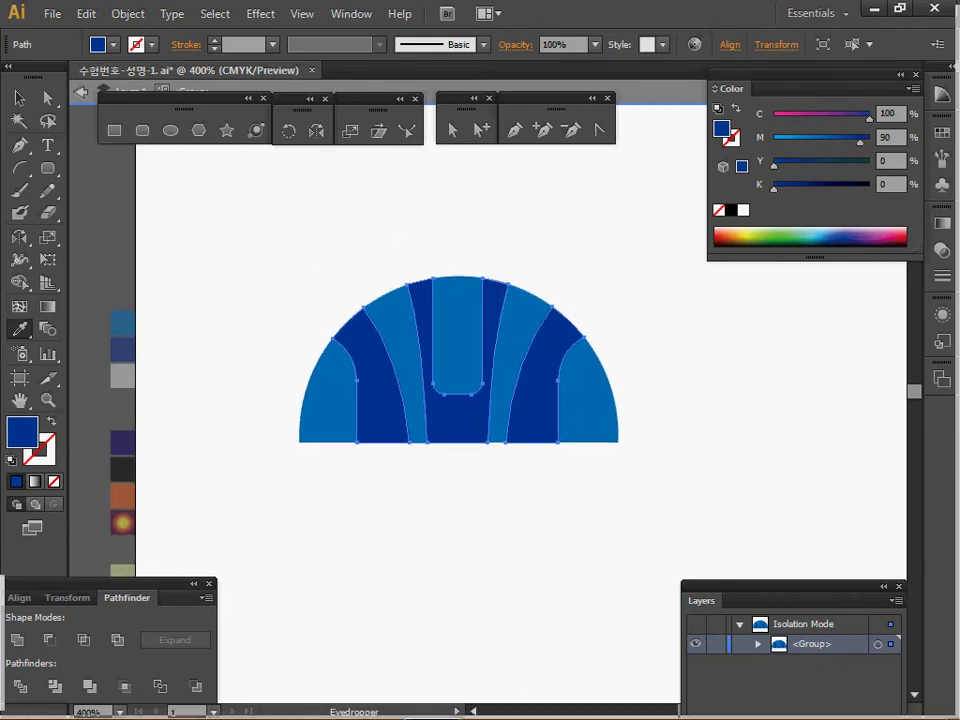
key(Escape)
key(v)
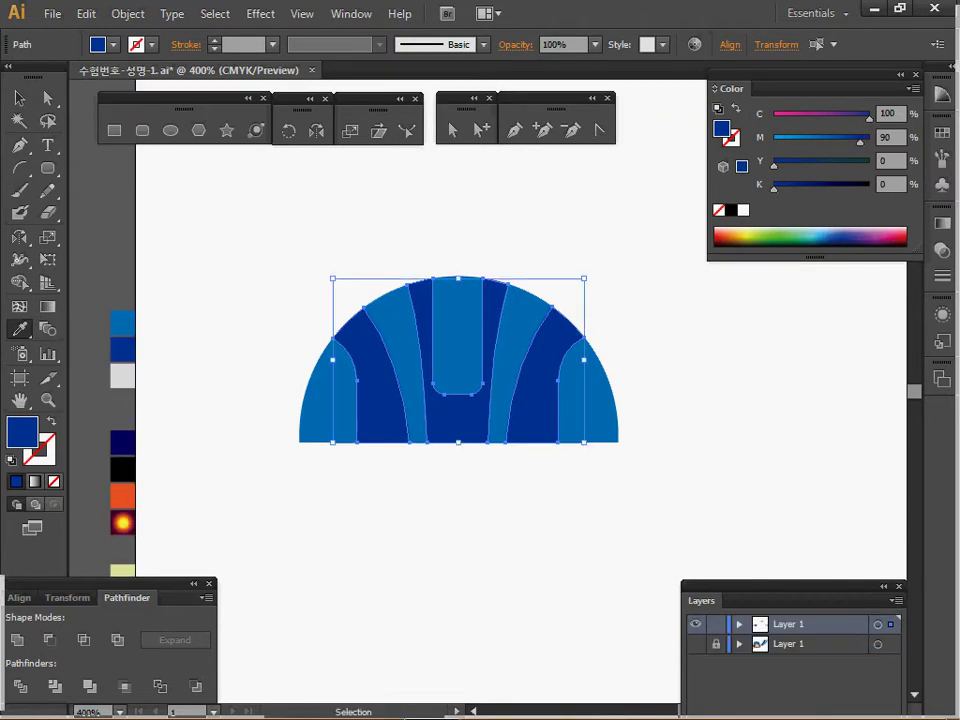
key(ctrl+s)
ctrl+click(452, 364)
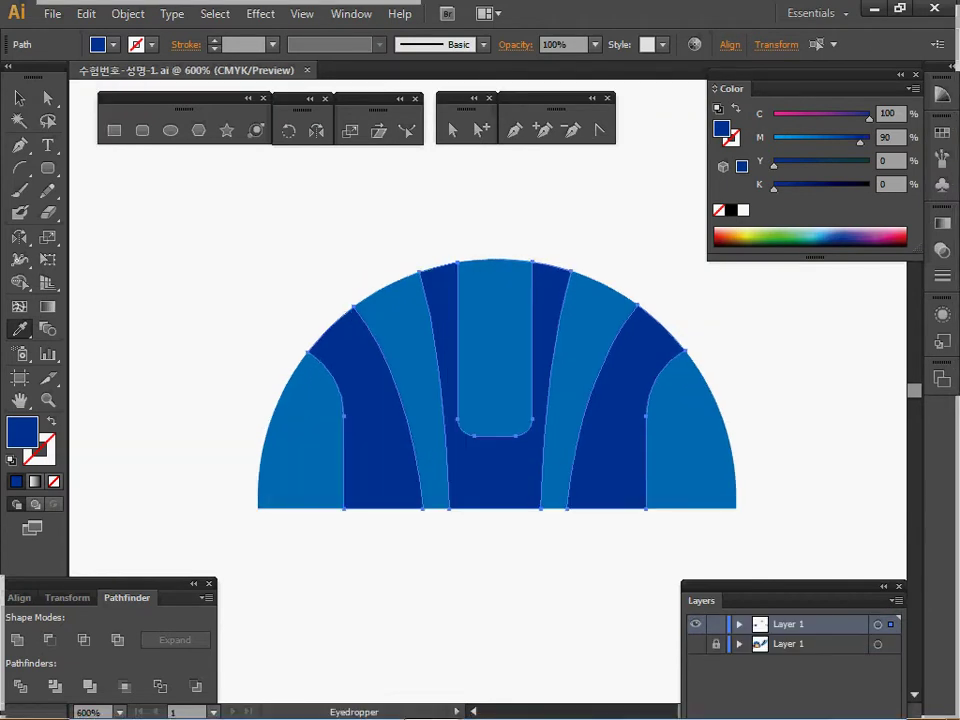
drag(500, 403, 544, 373)
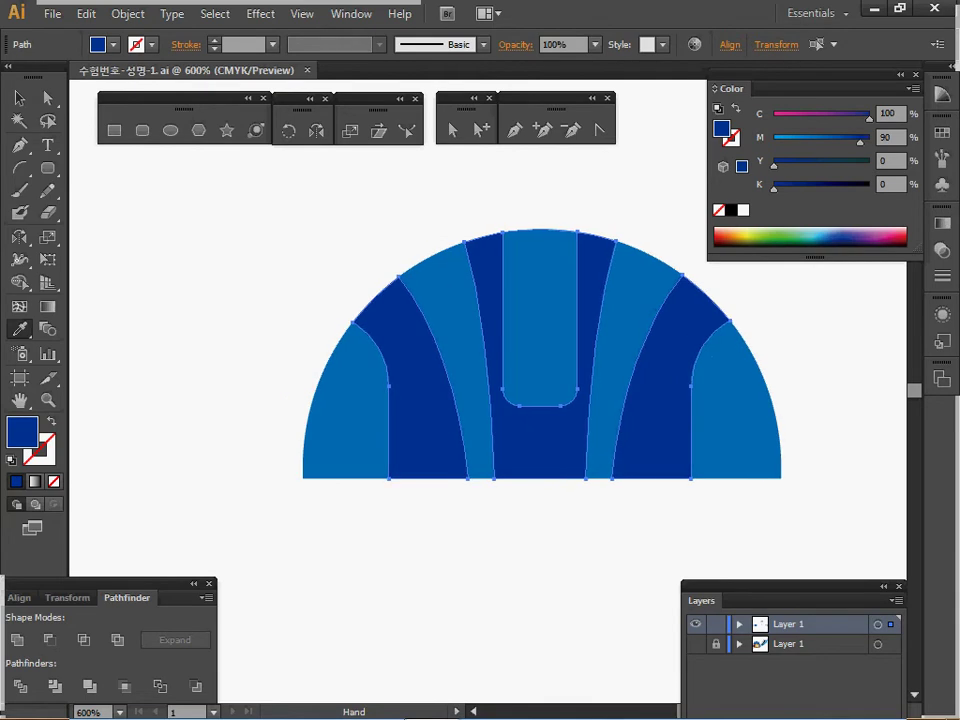
ctrl+alt+click(544, 373)
click(150, 396)
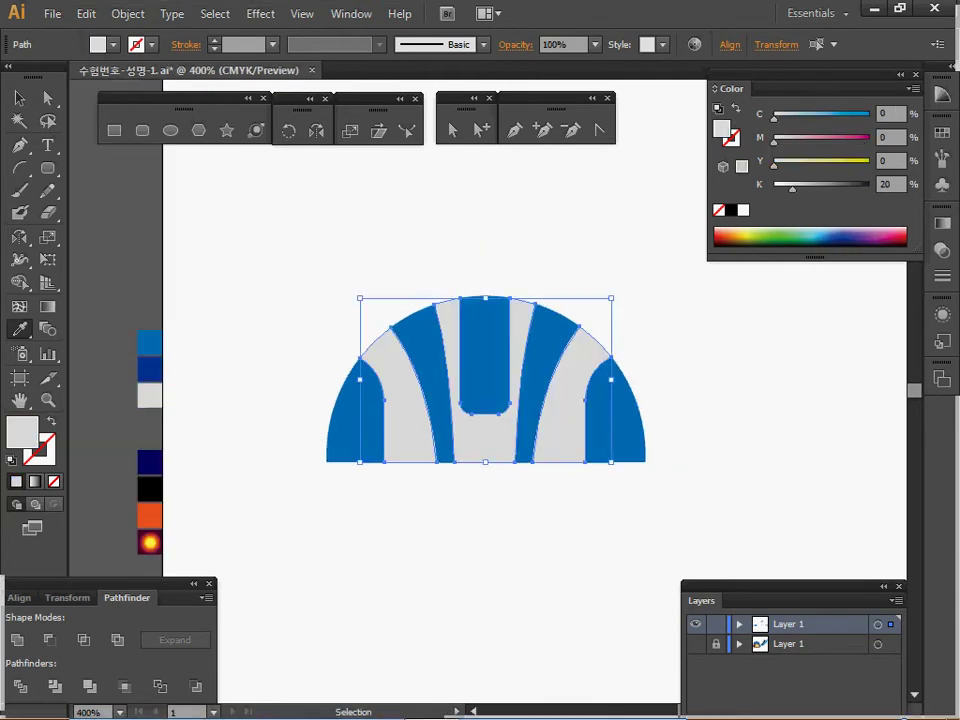
key(ctrl+z)
Step: Draw a small light grey (K 20) circle near the lower end of the centre stripe and duplicate it into a row of three
key(ctrl+shift+a)
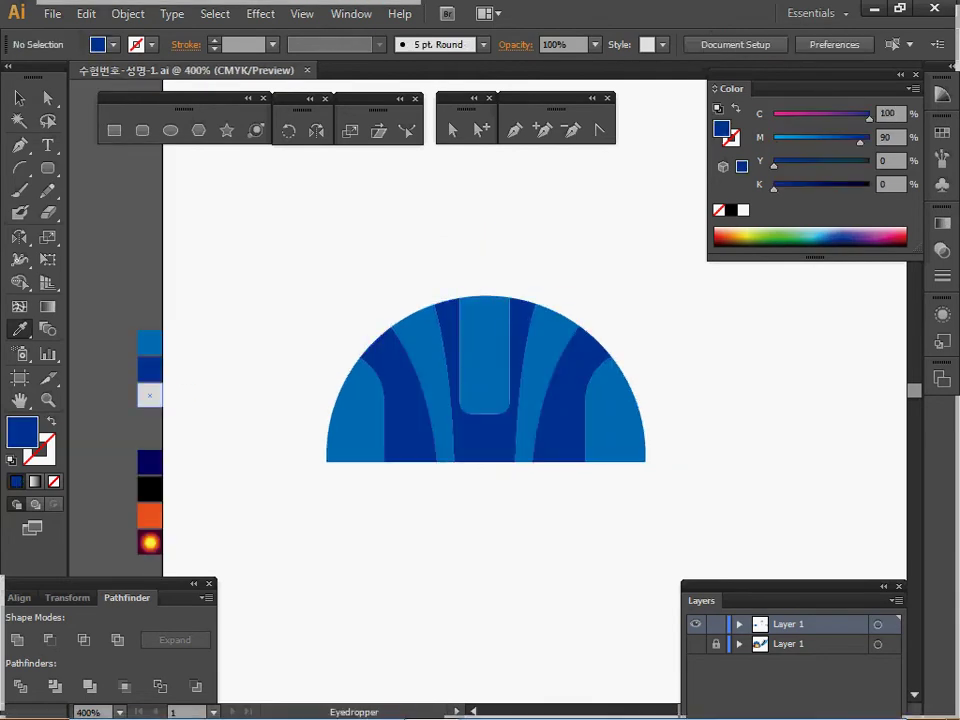
click(150, 395)
ctrl+click(422, 411)
ctrl+click(480, 418)
drag(613, 342, 371, 381)
ctrl+click(457, 381)
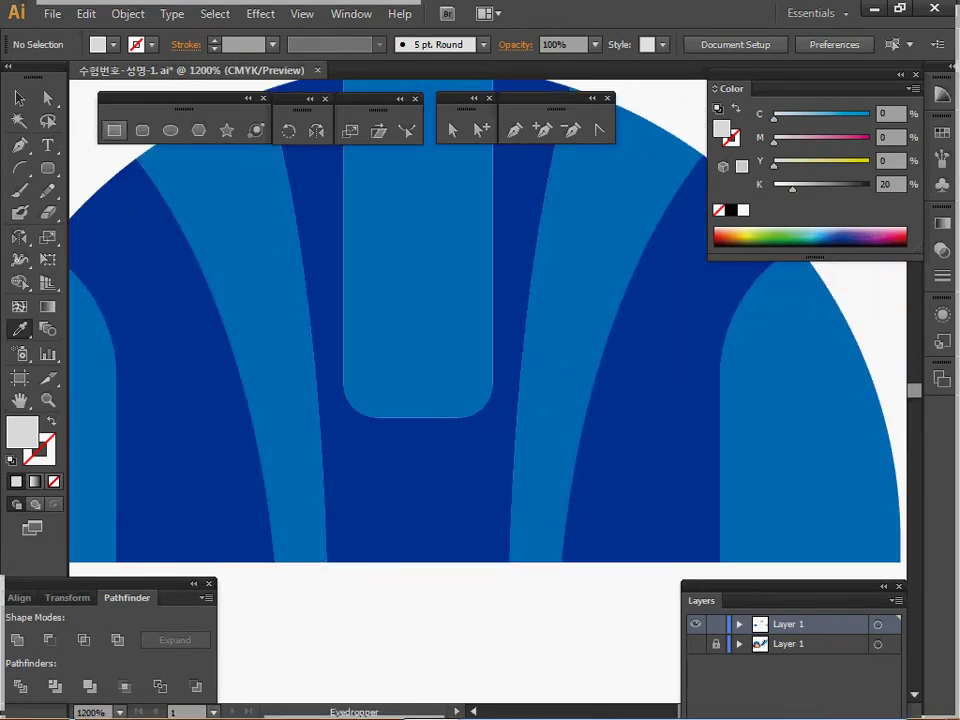
key(l)
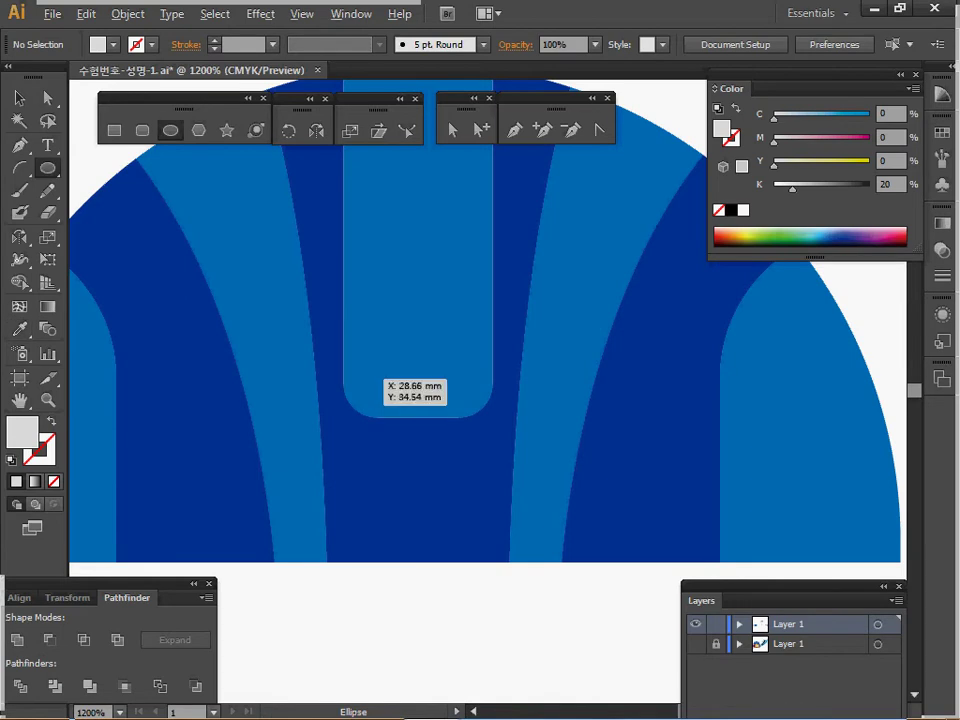
drag(362, 370, 419, 372)
key(ctrl+space)
key(ctrl+d)
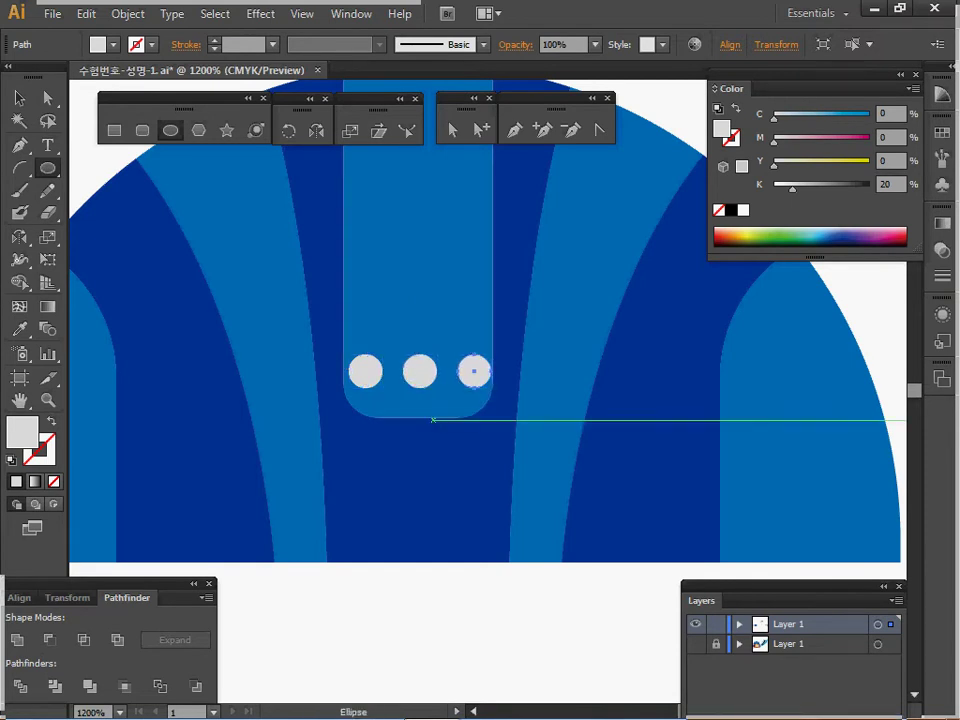
Step: Save the document with the three vent circles in place
key(ctrl+space)
ctrl+alt+click(424, 422)
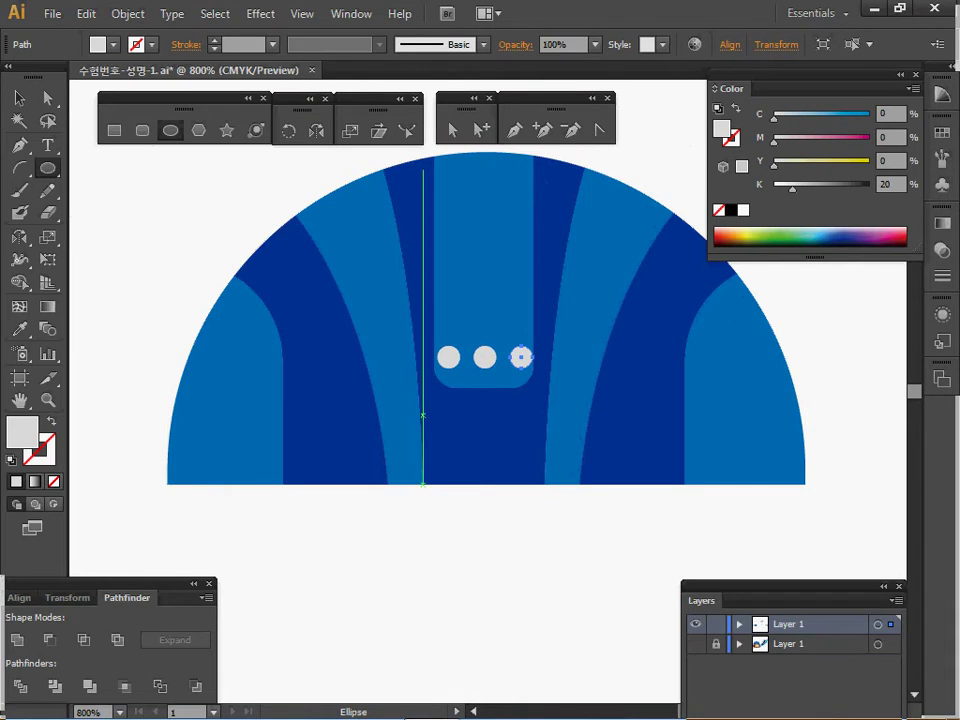
ctrl+alt+click(480, 390)
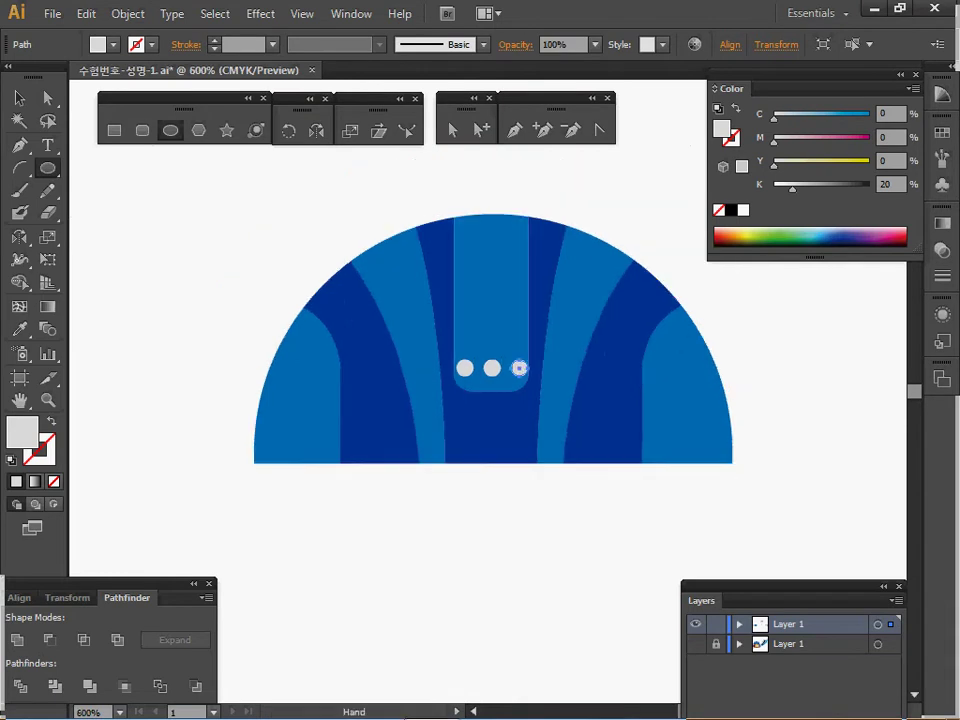
drag(530, 394, 488, 363)
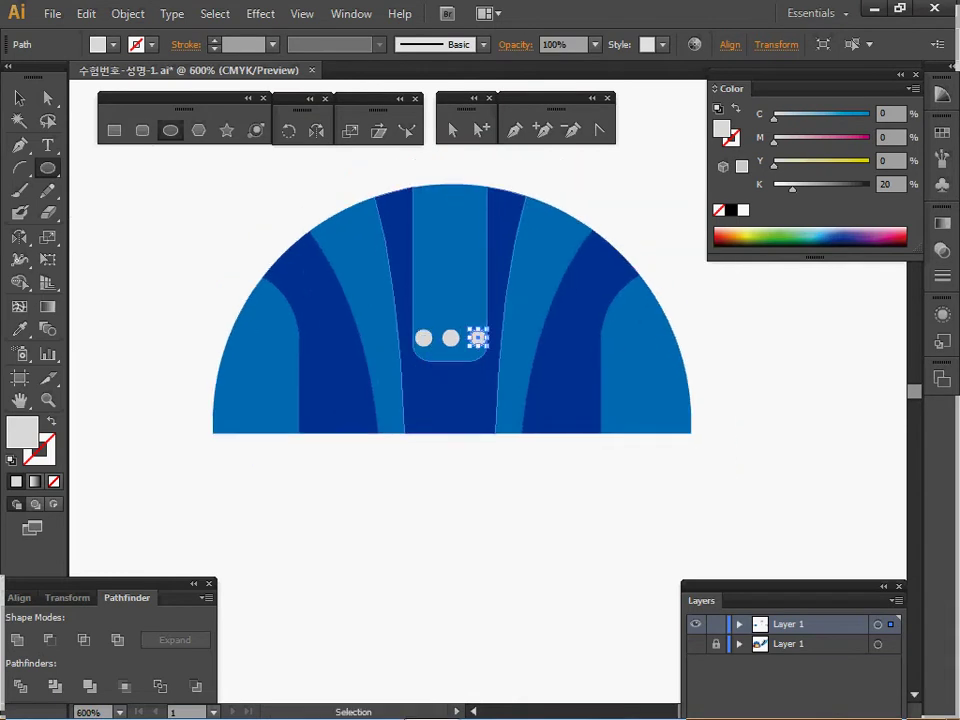
key(ctrl+space)
ctrl+alt+click(478, 338)
drag(478, 338, 442, 316)
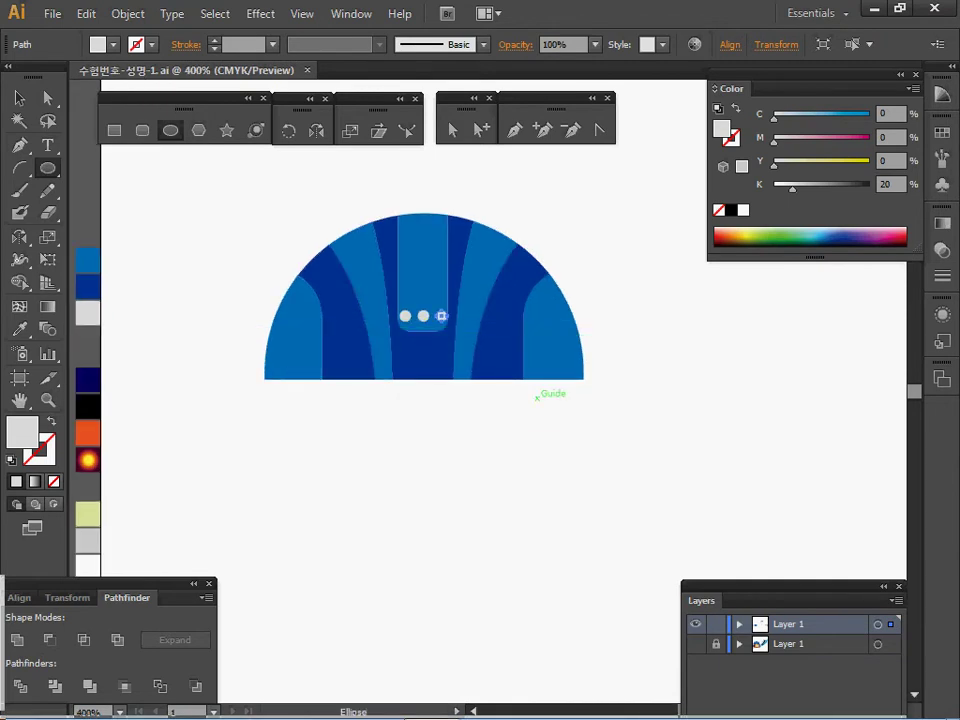
Step: Show the reference layer again and switch the drawing to outline mode
key(space)
key(space)
drag(655, 471, 623, 385)
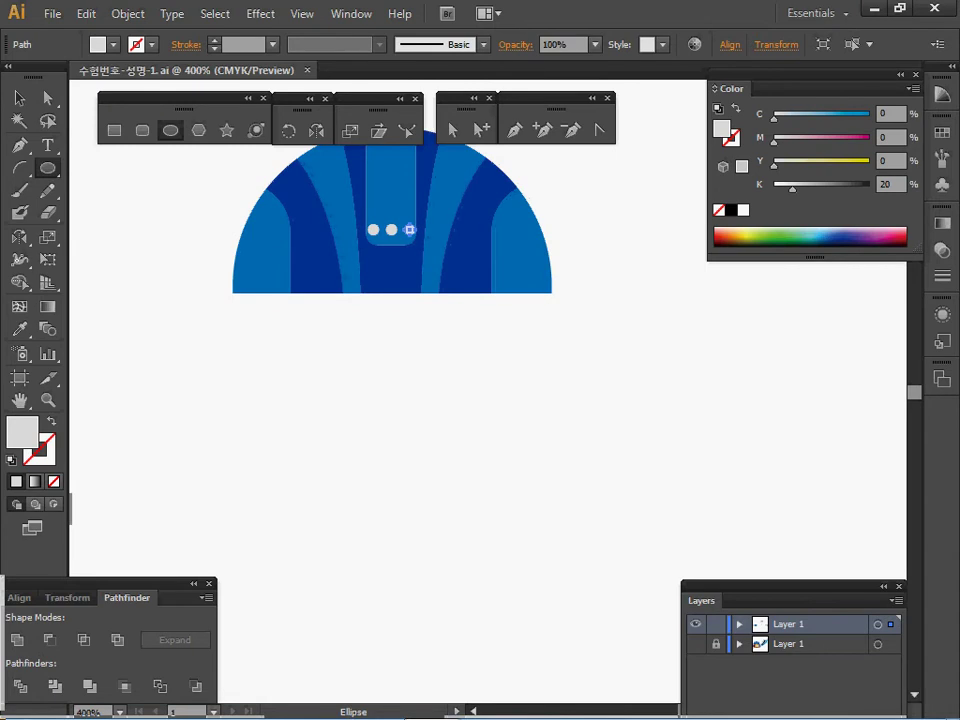
key(ctrl+y)
key(ctrl+minus)
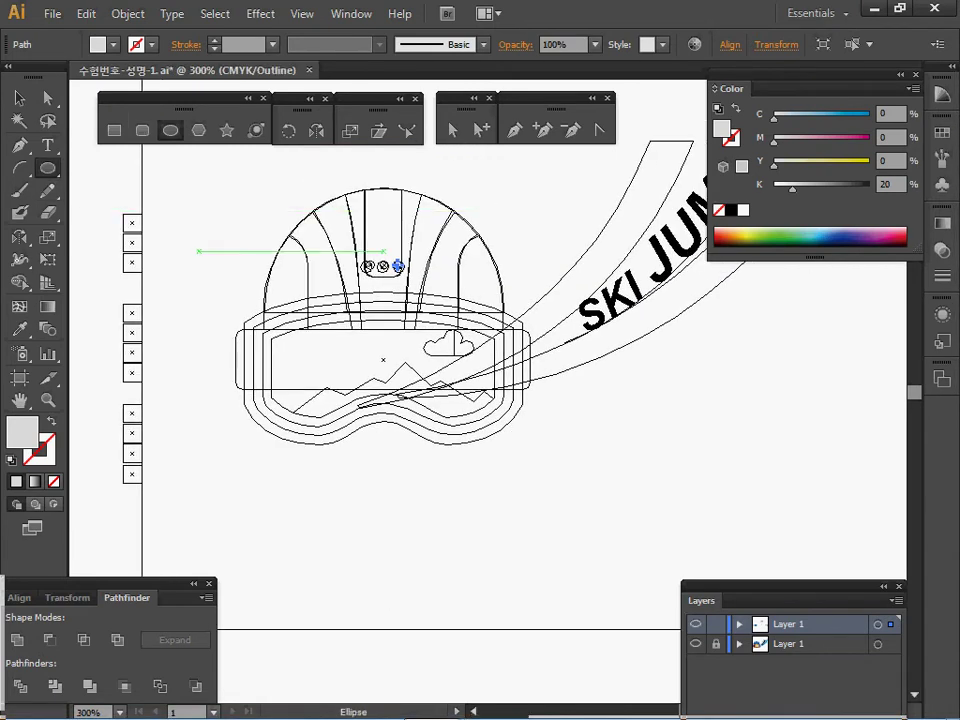
Step: Draw a wide ellipse with no fill and a 1 pt black stroke over the goggles, aligned to their curved upper edge
key(ctrl+shift+a)
key(d)
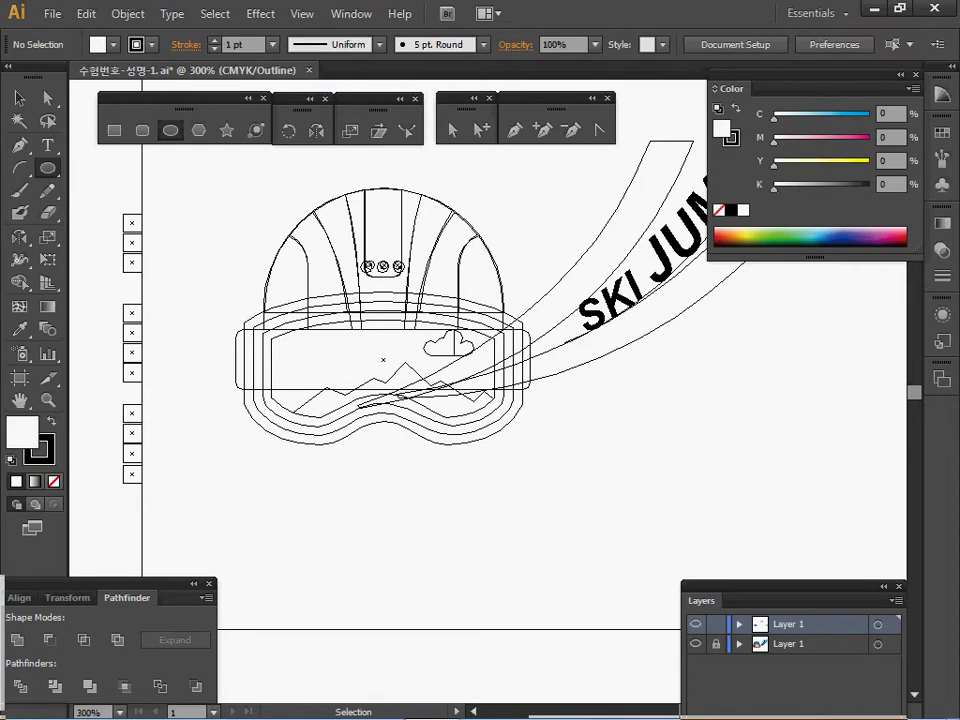
key(slash)
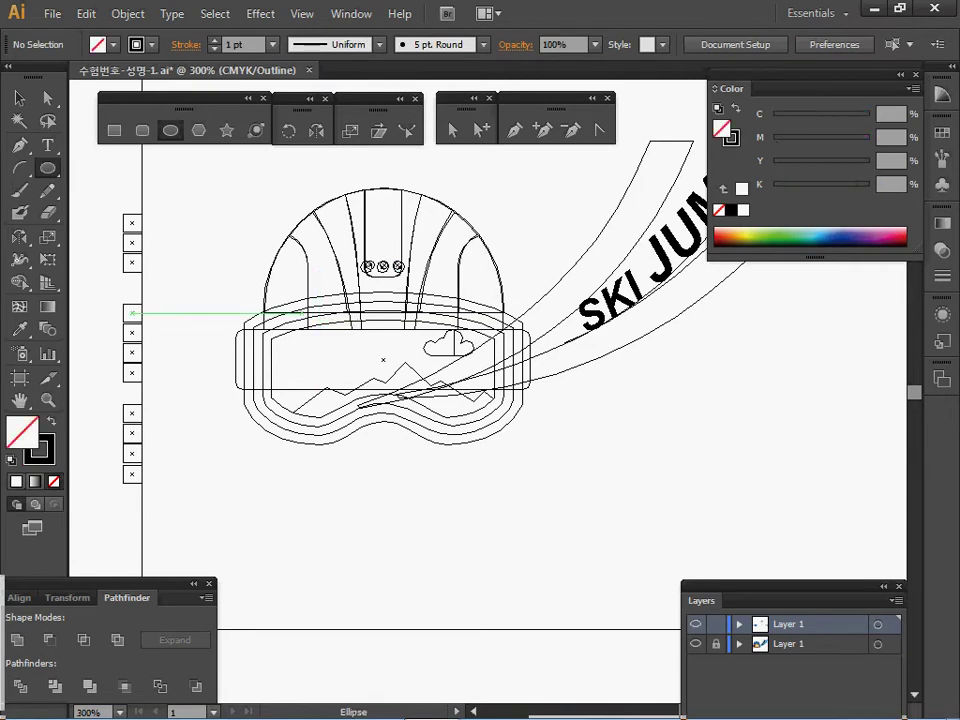
drag(227, 545, 603, 293)
drag(591, 470, 558, 462)
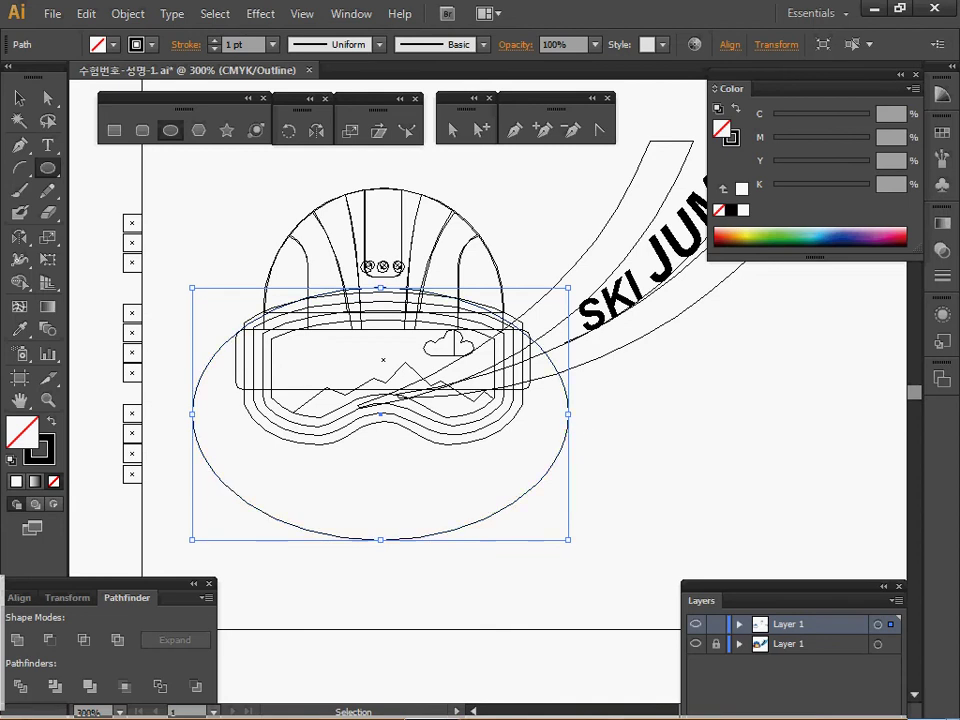
Step: Enlarge and reposition the ellipse so its upper arc follows the outer top edge of the goggle frame
drag(568, 540, 619, 577)
drag(585, 512, 559, 512)
drag(378, 578, 378, 548)
drag(165, 418, 171, 418)
drag(592, 418, 592, 412)
Step: Draw a rectangle spanning the goggle frame's full width, from its lower side corners up past the ellipse's upper arc
key(l)
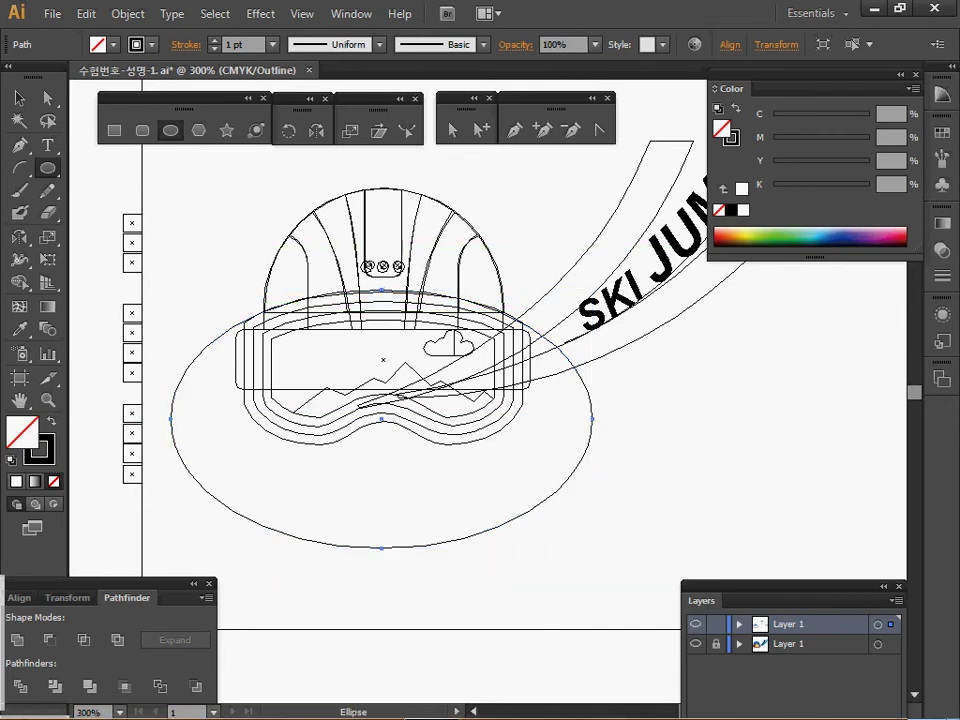
key(m)
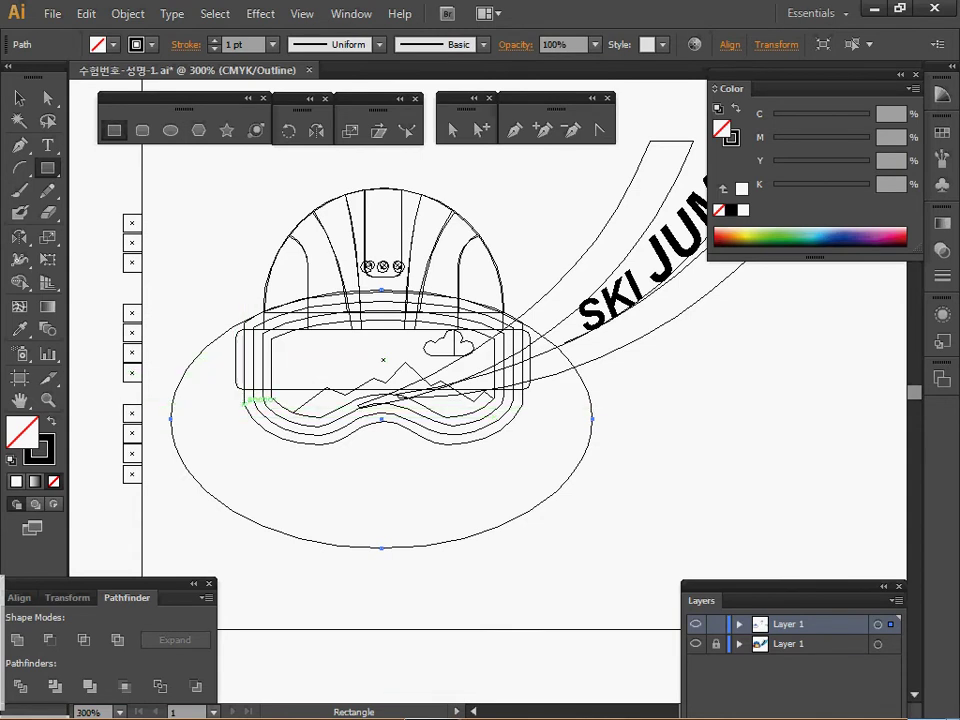
drag(245, 404, 522, 233)
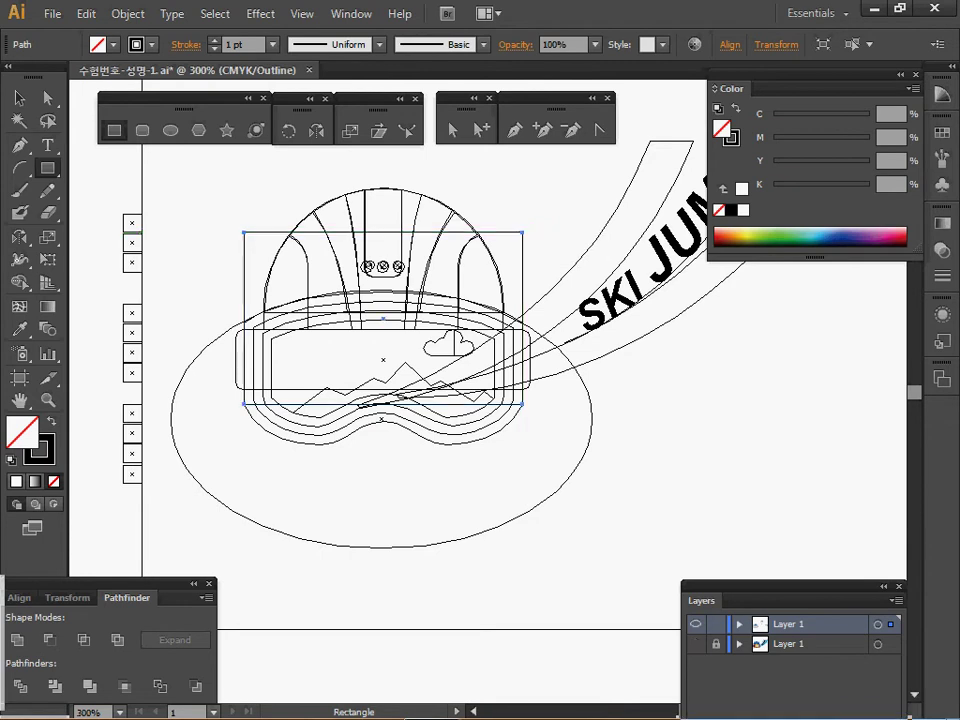
Step: With the reference layer hidden and preview mode restored, reduce the ellipse and rectangle to their intersection
key(ctrl+y)
drag(572, 565, 393, 393)
key(m)
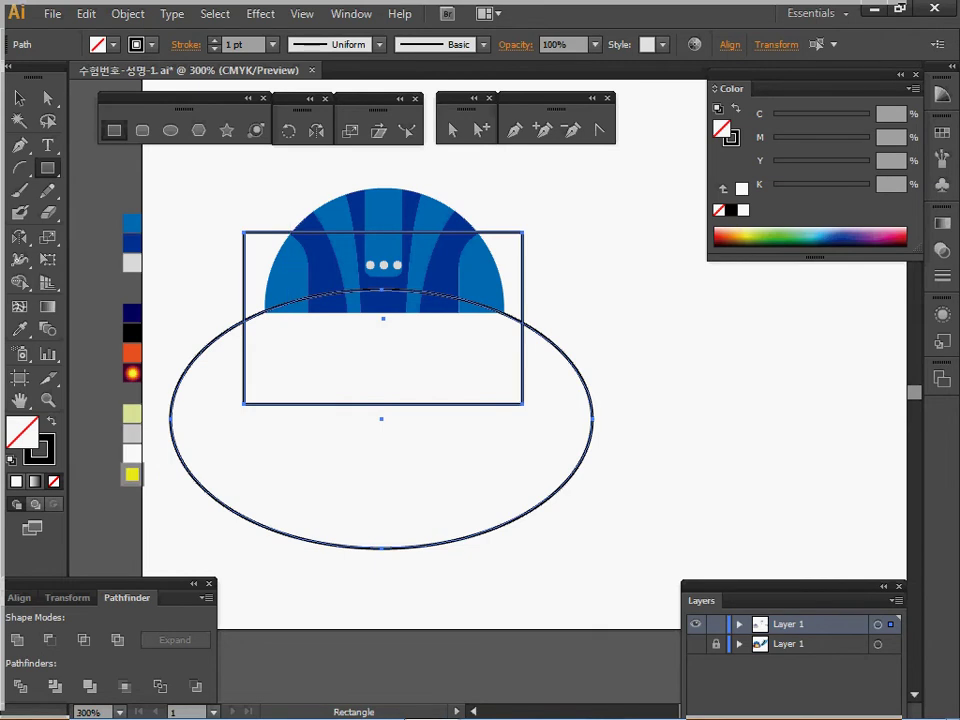
drag(186, 525, 268, 373)
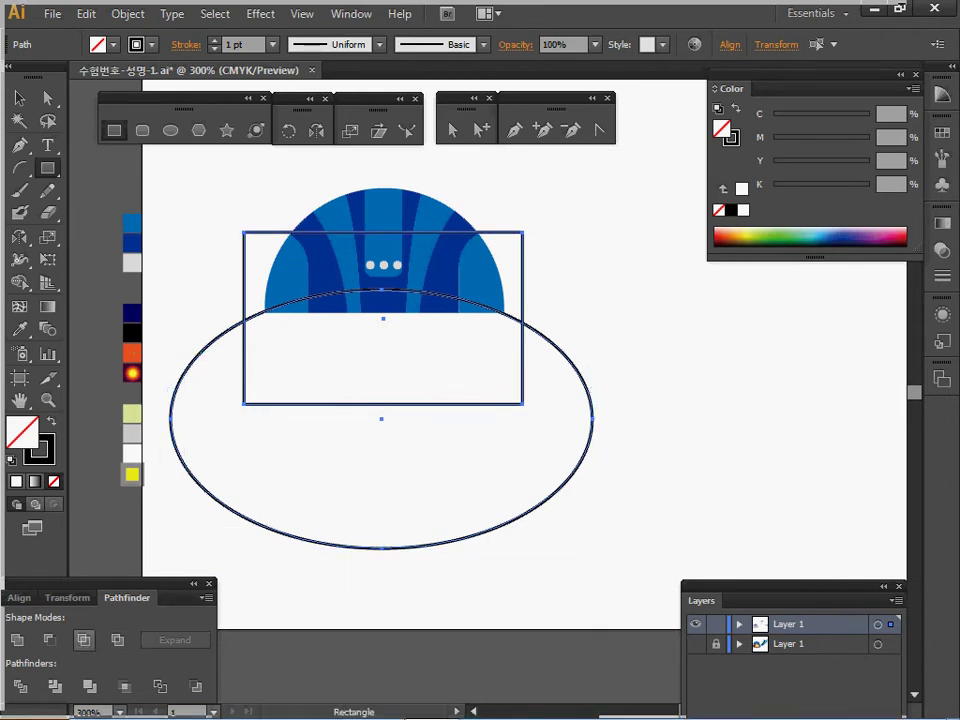
click(83, 639)
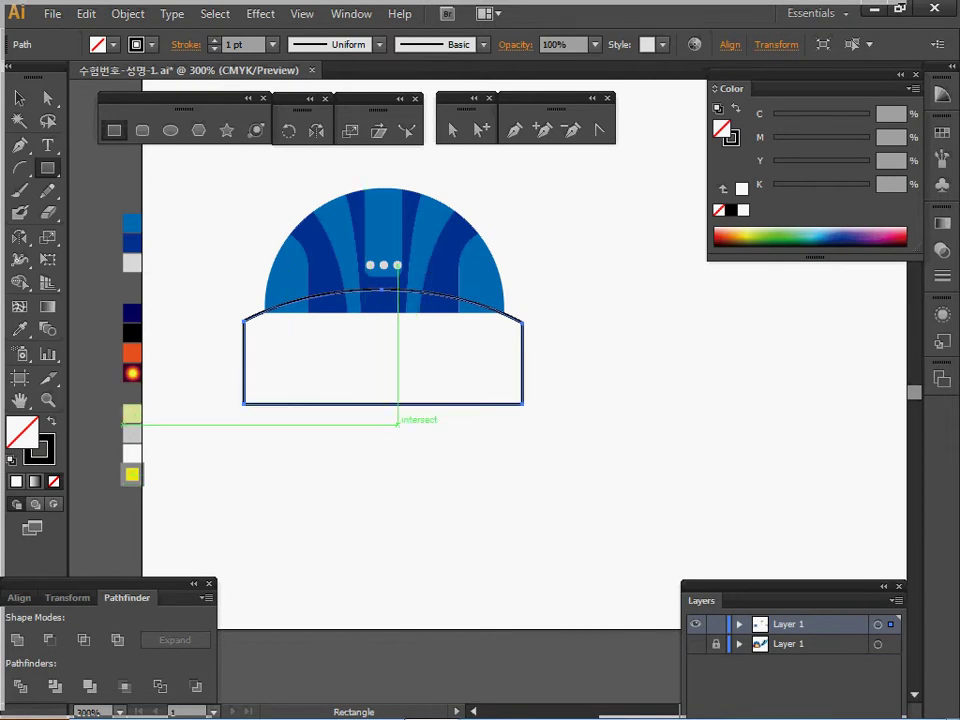
key(ctrl+space)
ctrl+click(405, 394)
key(space)
drag(486, 364, 409, 386)
key(ctrl+space)
key(space)
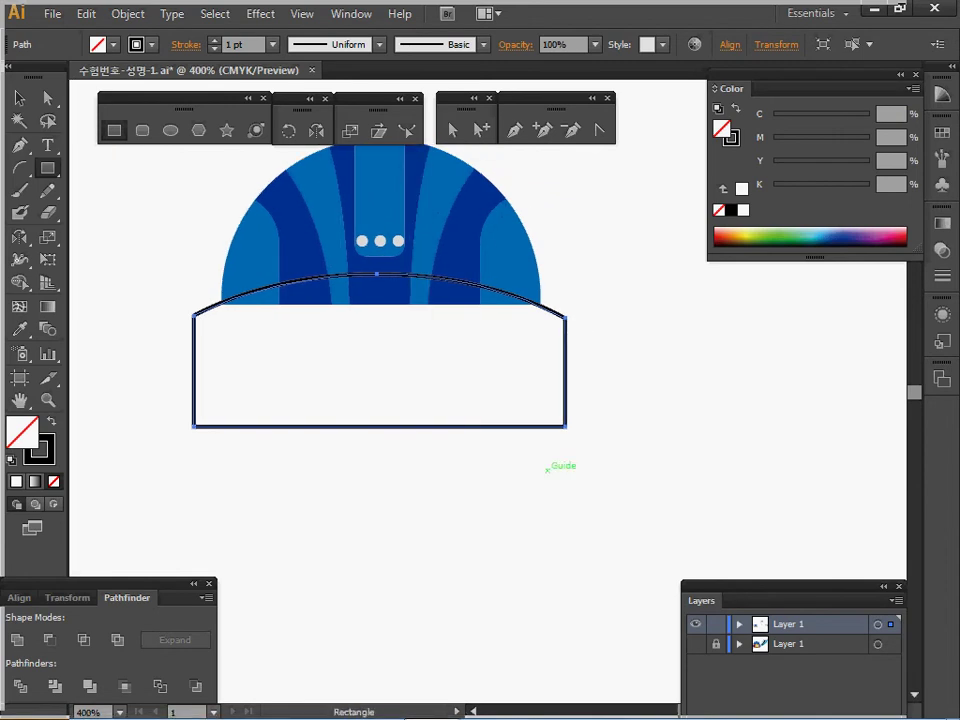
Step: In outline view with the reference visible, draw an ellipse over the left goggle lobe and align its outer edge with the frame's side
key(ctrl+y)
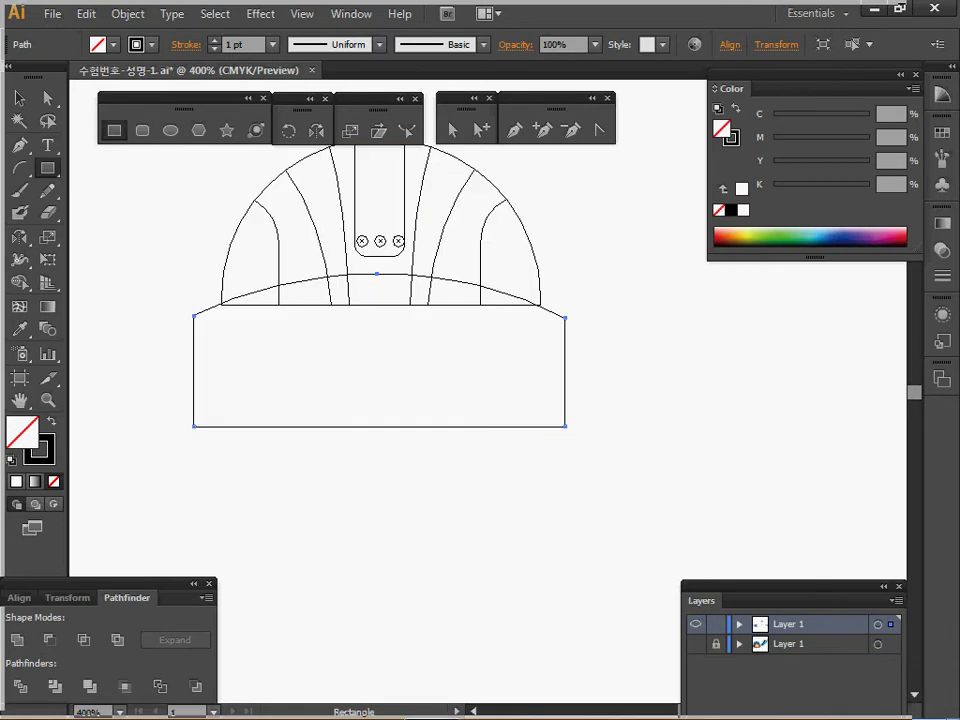
key(ctrl+plus)
drag(400, 168, 396, 179)
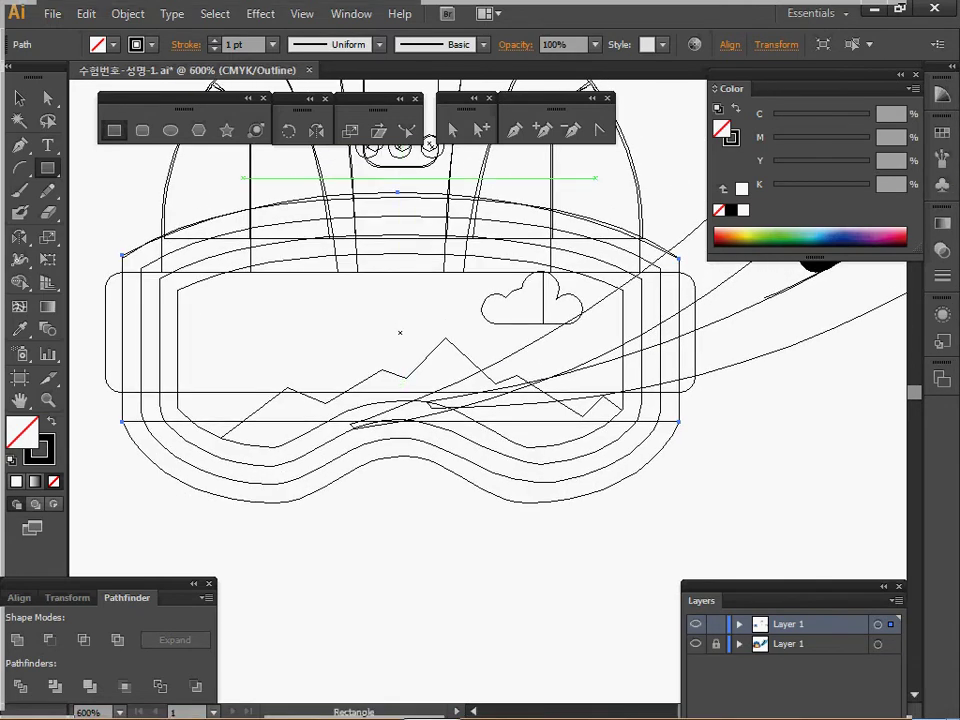
click(170, 131)
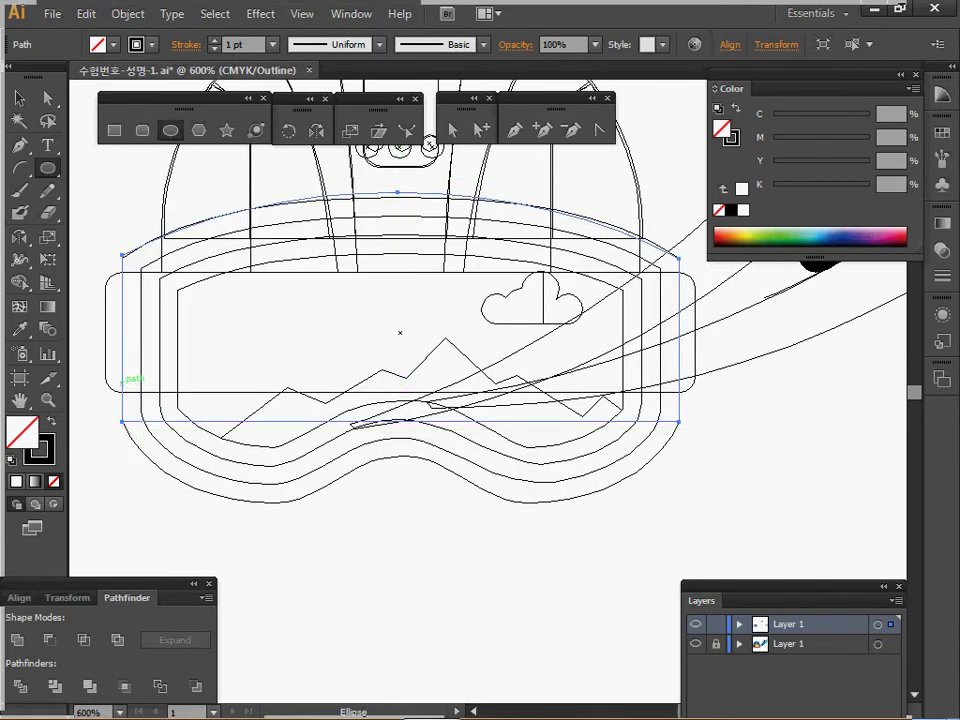
drag(110, 323, 400, 507)
key(ctrl)
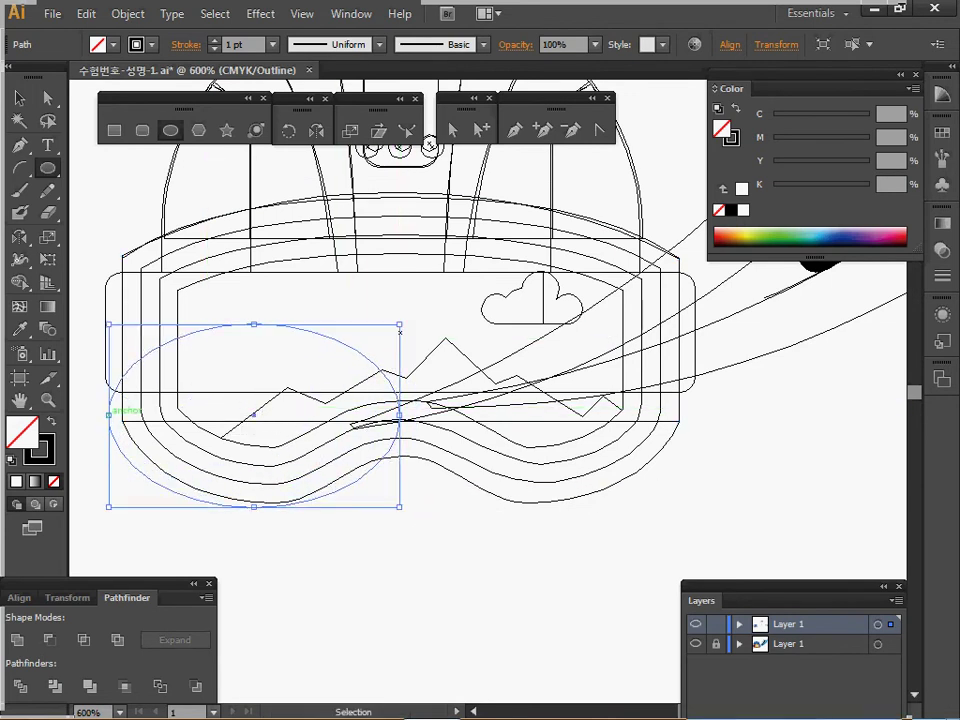
drag(108, 413, 122, 414)
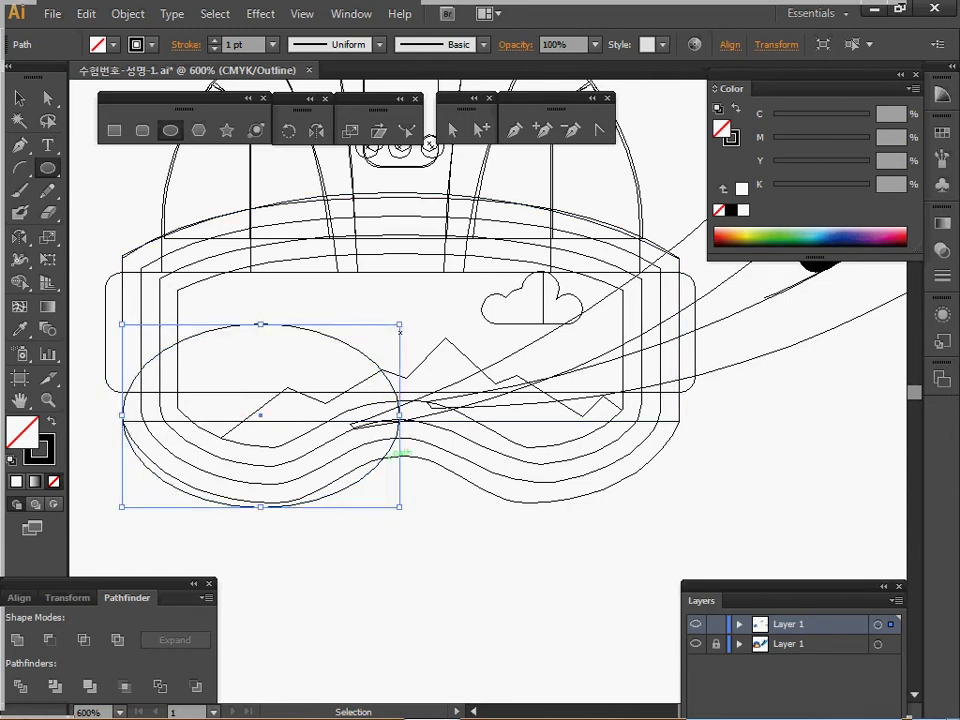
Step: Duplicate the ellipse 17.49 mm horizontally onto the right goggle lobe and select both ellipses
drag(260, 414, 540, 414)
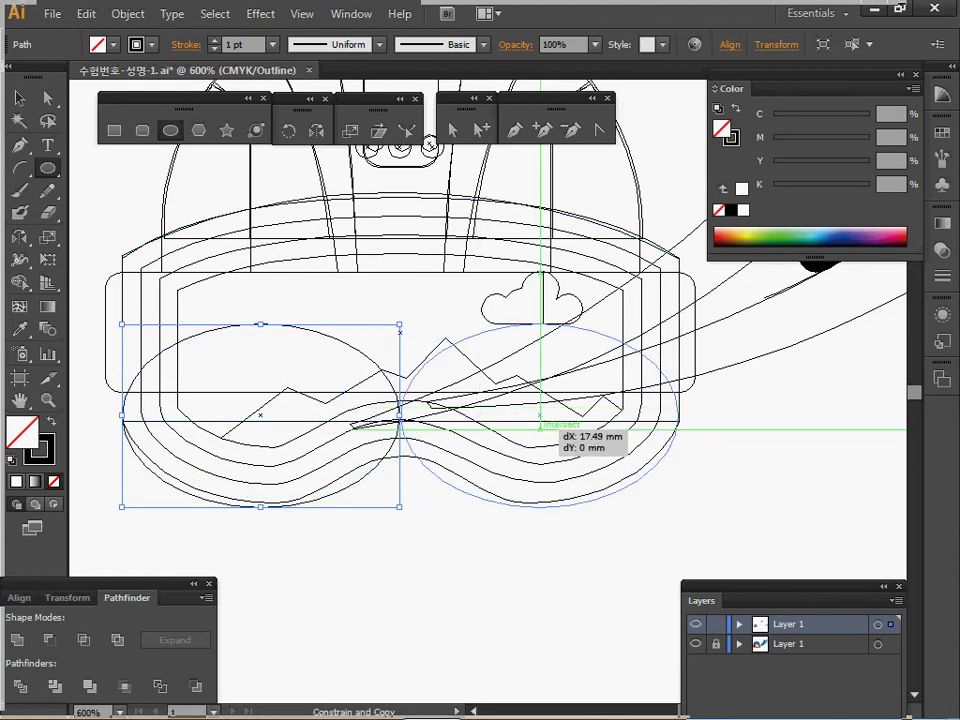
drag(540, 430, 540, 430)
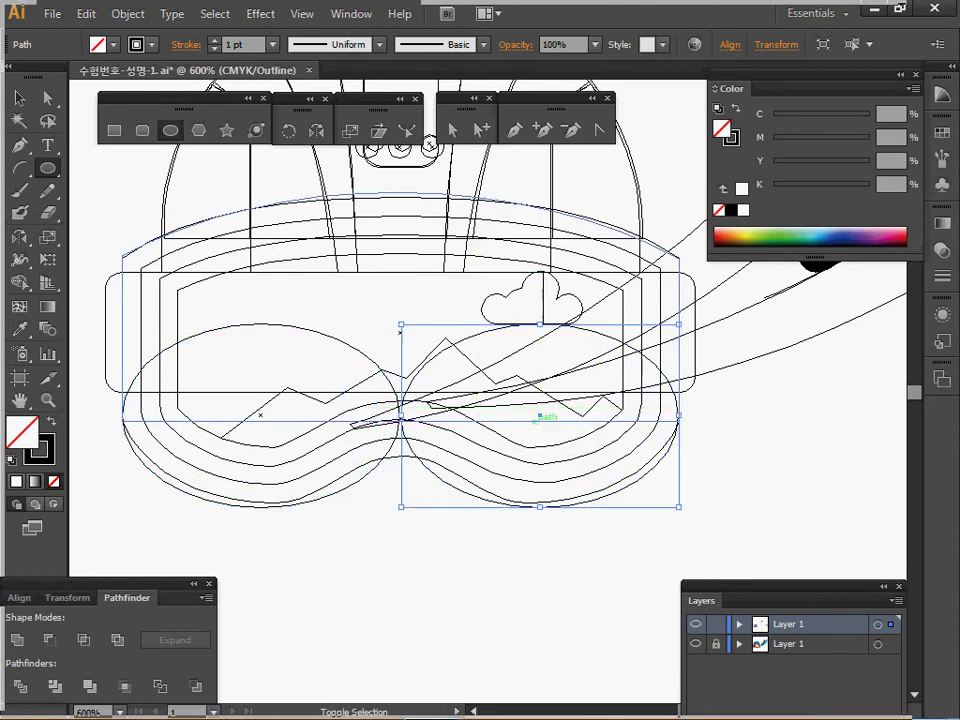
ctrl+shift+click(329, 331)
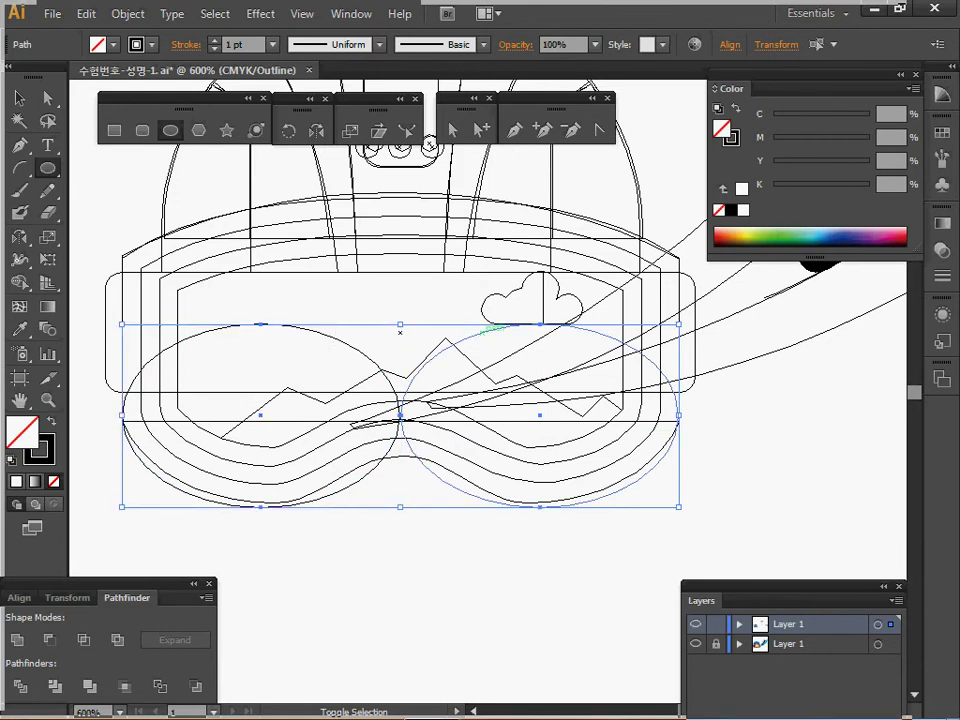
shift+click(465, 337)
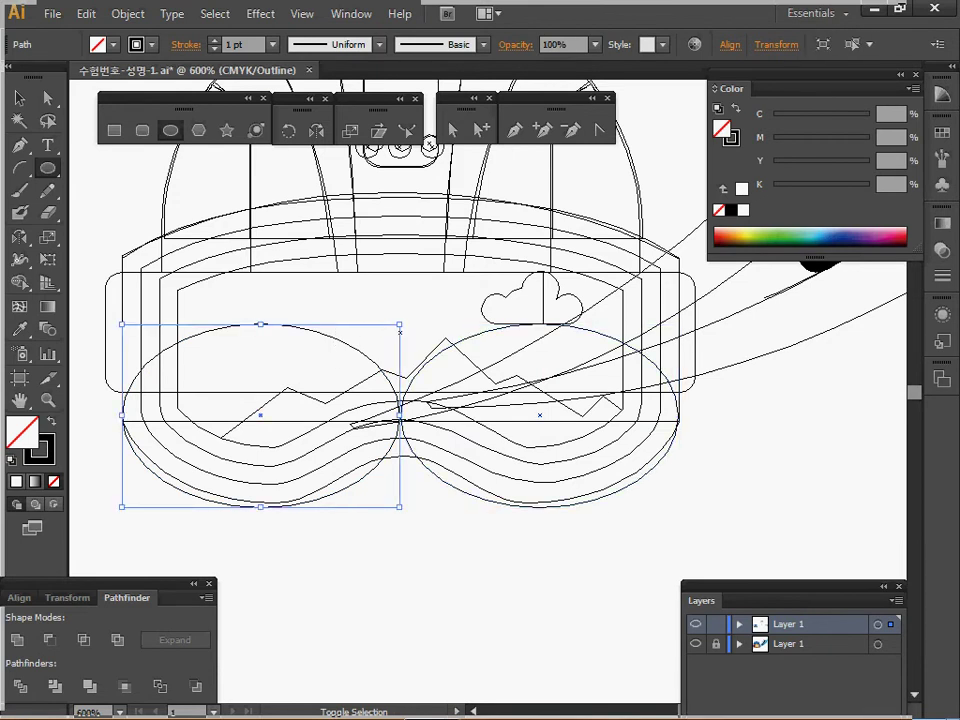
shift+click(458, 336)
key(l)
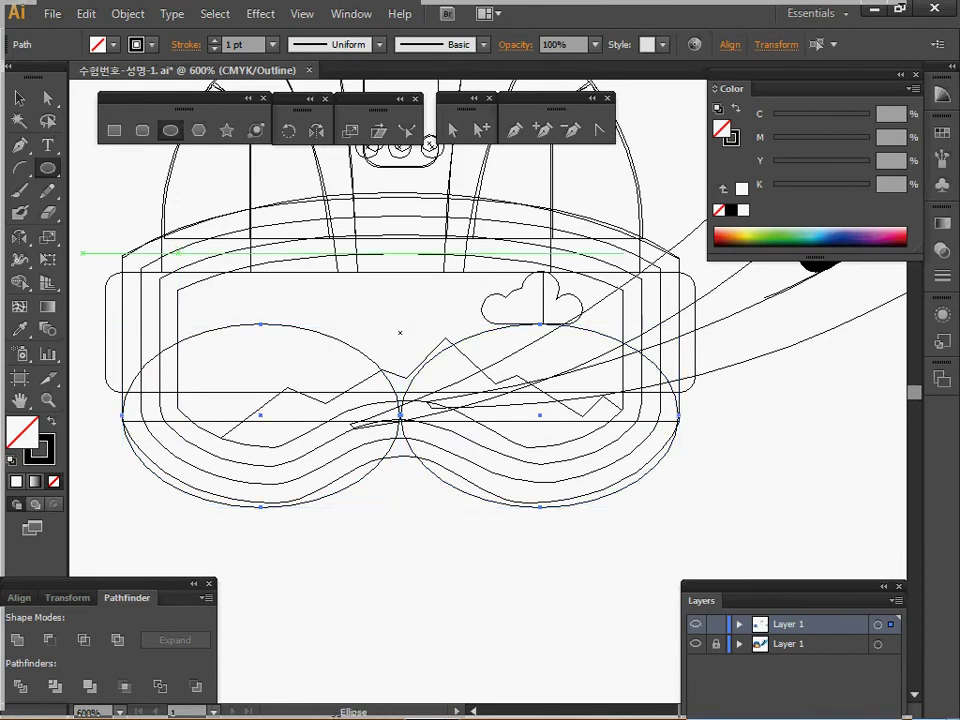
Step: Scale both lobe ellipses slightly taller about their common centre, keeping their widths
key(s)
drag(364, 531, 368, 298)
key(ctrl+z)
drag(264, 272, 258, 256)
key(v)
ctrl+click(385, 298)
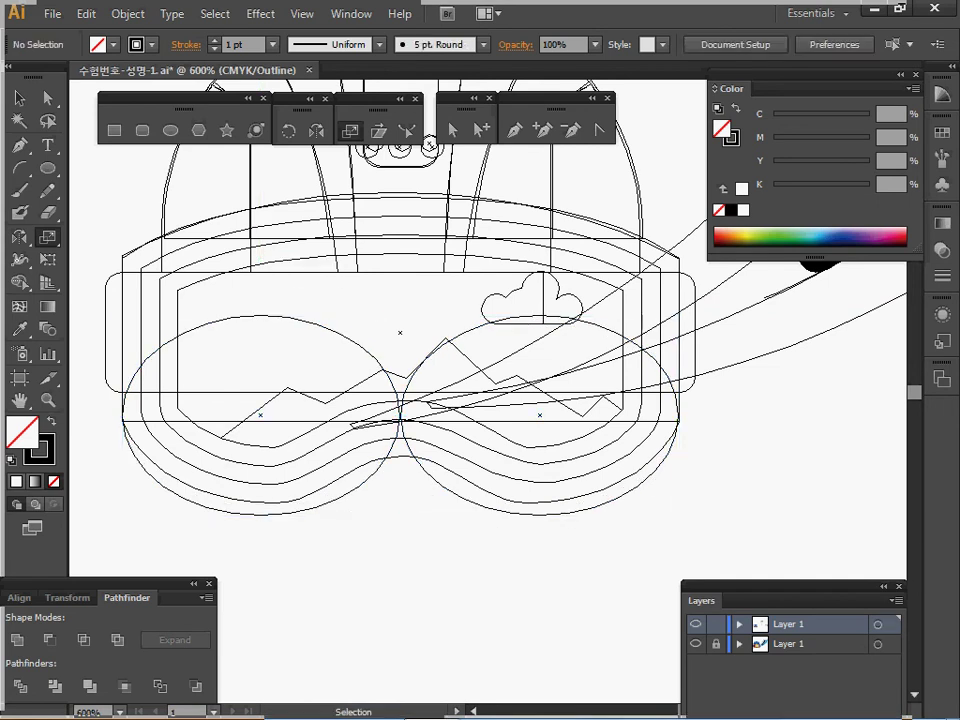
Step: Nudge the left ellipse to fit the lobe's lower curve and delete the right ellipse
drag(325, 326, 341, 317)
drag(448, 340, 443, 338)
key(Delete)
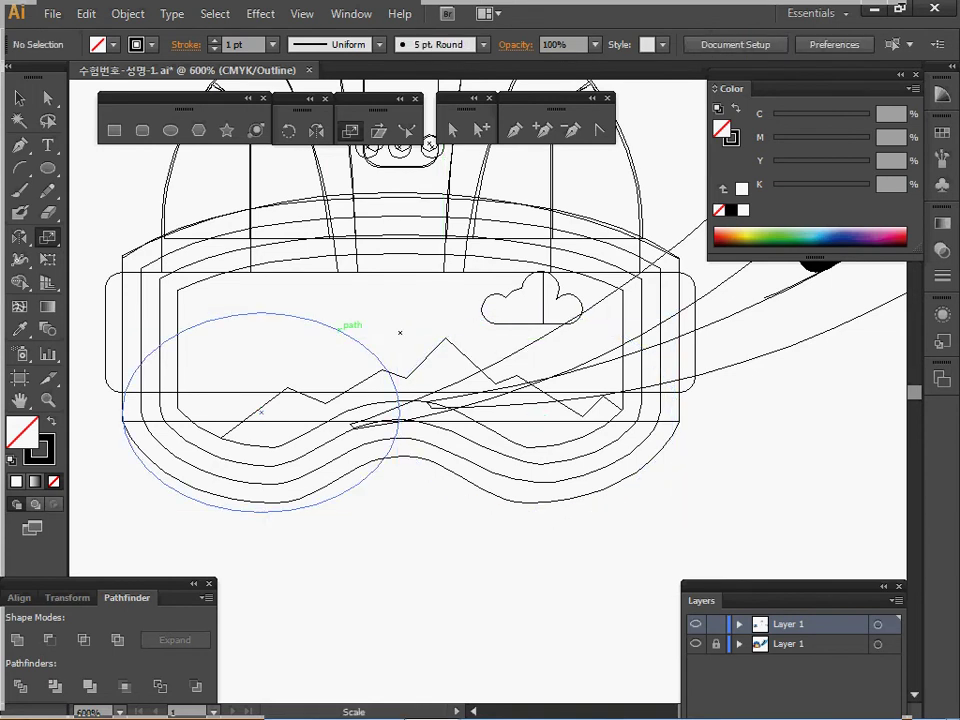
Step: Widen the left ellipse past the goggles' centre and copy it horizontally onto the right lobe so the two overlap
click(400, 408)
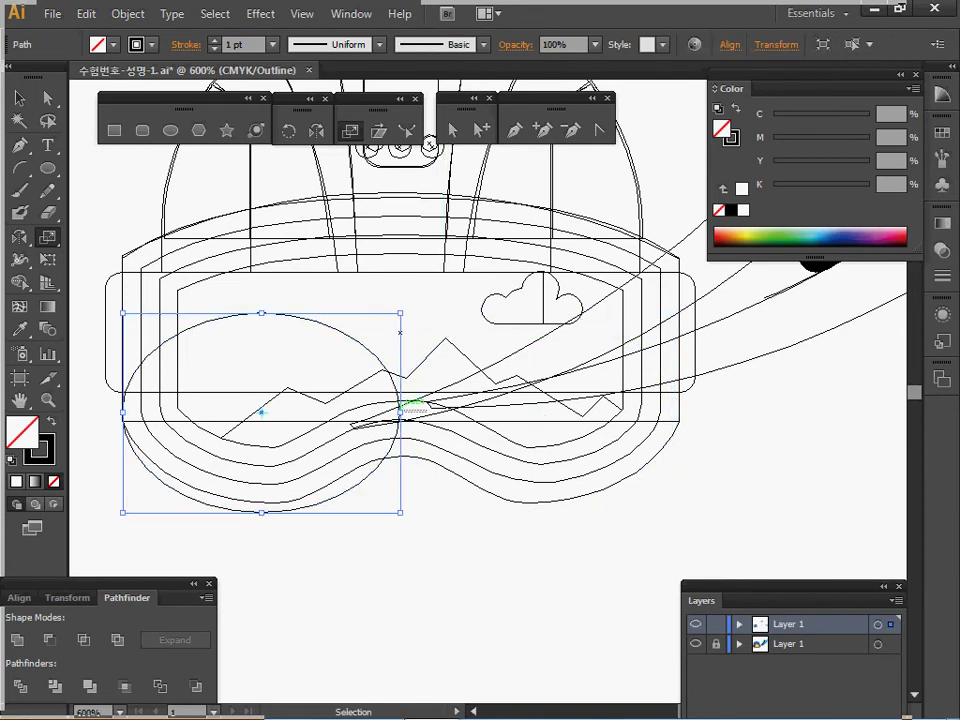
click(403, 388)
click(401, 408)
drag(400, 412, 420, 412)
drag(272, 410, 528, 410)
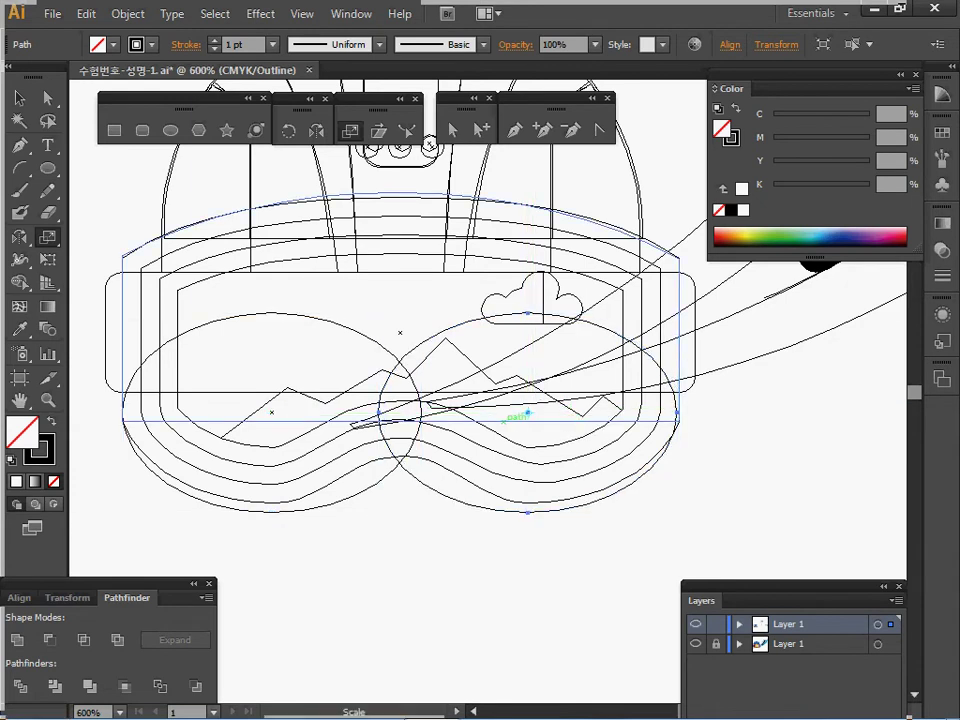
Step: Hide the reference layer and nudge the right ellipse outward until its edge meets the frame outline's right side
click(696, 644)
ctrl+alt+click(495, 473)
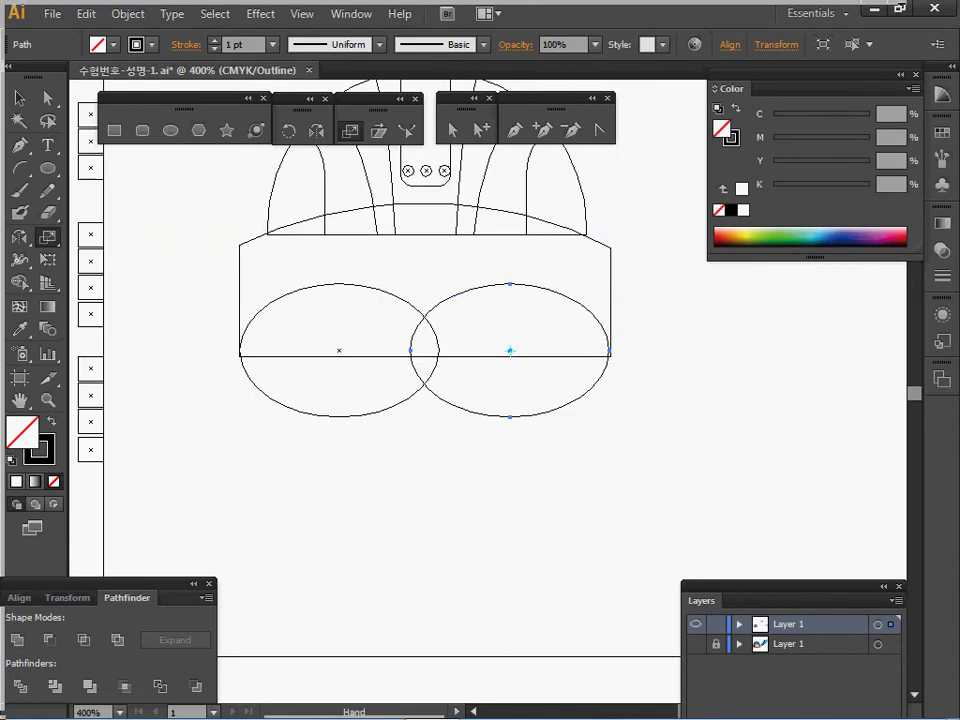
key(ctrl+plus)
key(Right)
ctrl+click(572, 410)
ctrl+click(588, 385)
drag(588, 385, 724, 415)
drag(622, 459, 860, 501)
ctrl+alt+click(624, 455)
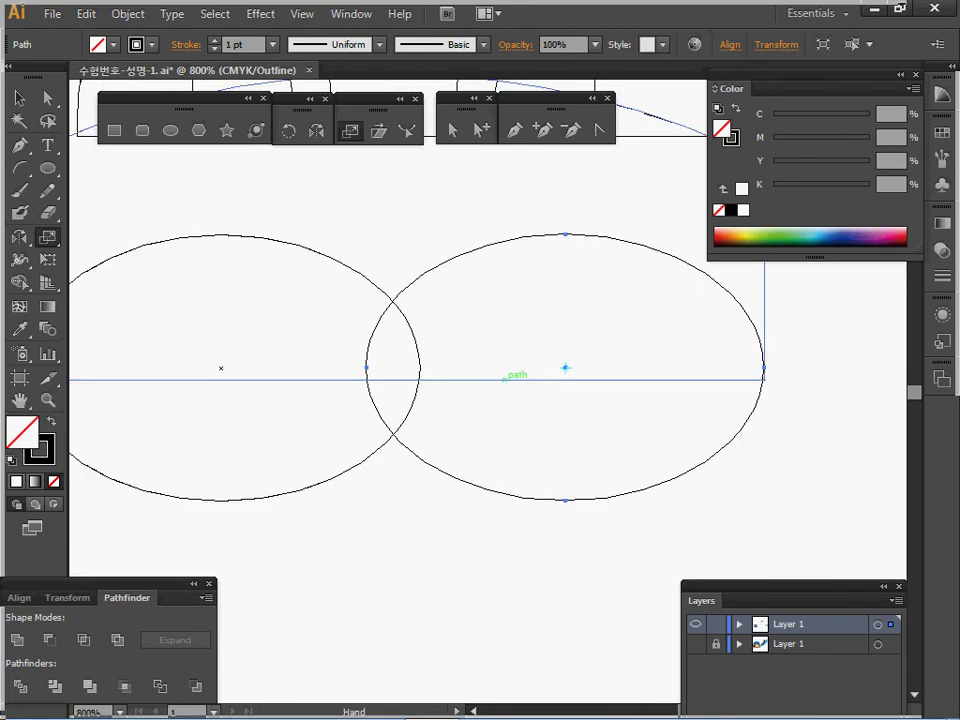
Step: Align the two lobe ellipses on their vertical centres and clear the selection
key(ctrl+minus)
key(ctrl+a)
key(s)
click(19, 598)
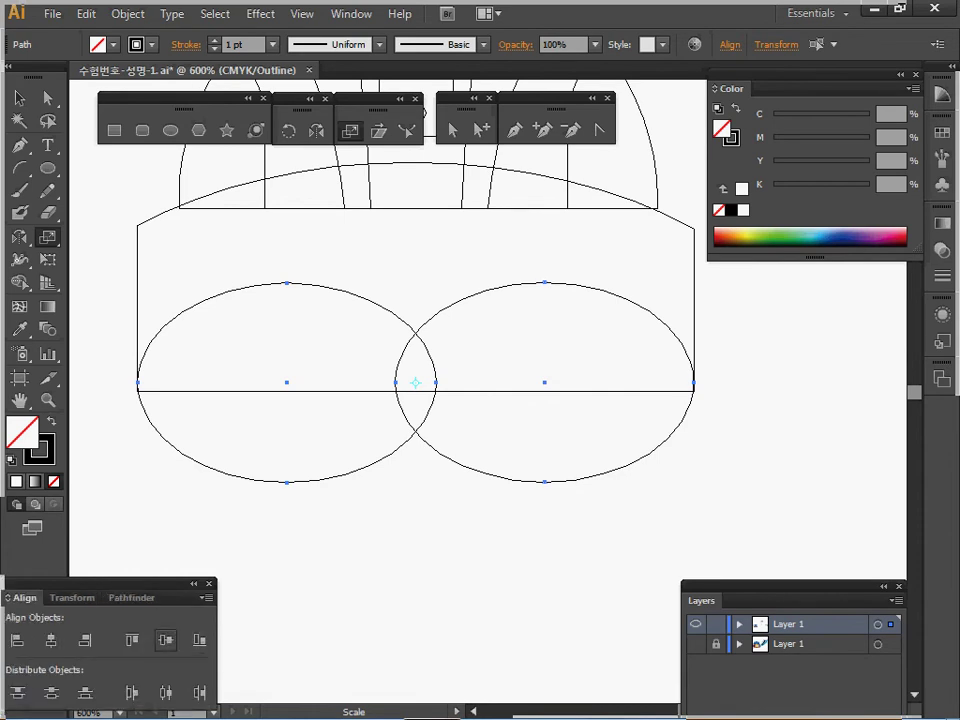
key(v)
key(ctrl+shift+a)
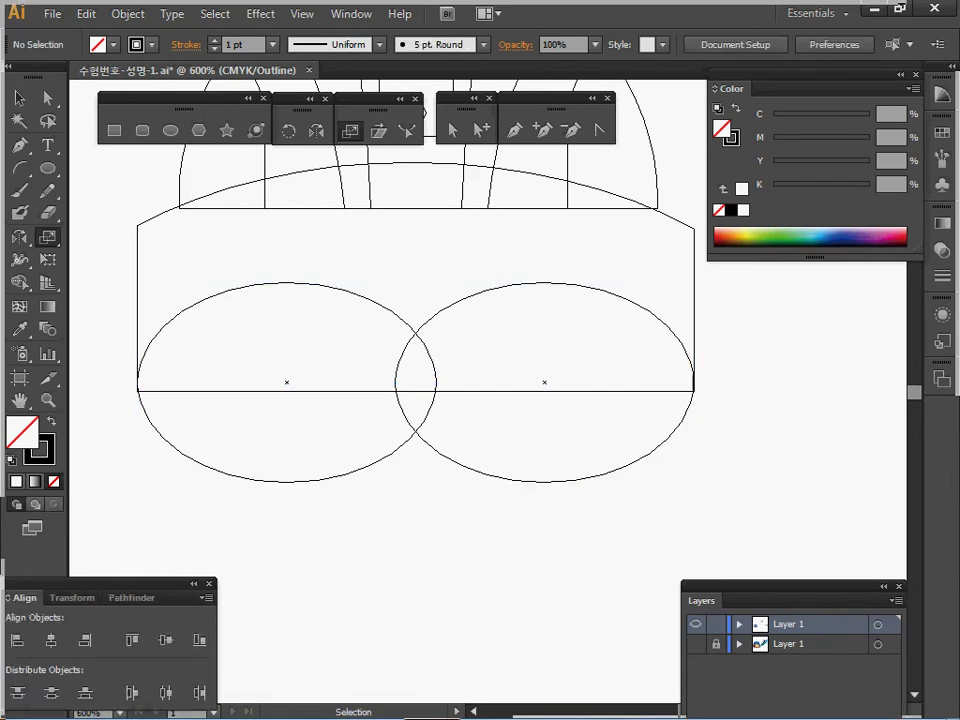
Step: Divide the frame outline and both ellipses with Pathfinder, and apply the default white fill and black stroke in preview mode
drag(334, 502, 455, 384)
drag(455, 531, 455, 531)
key(s)
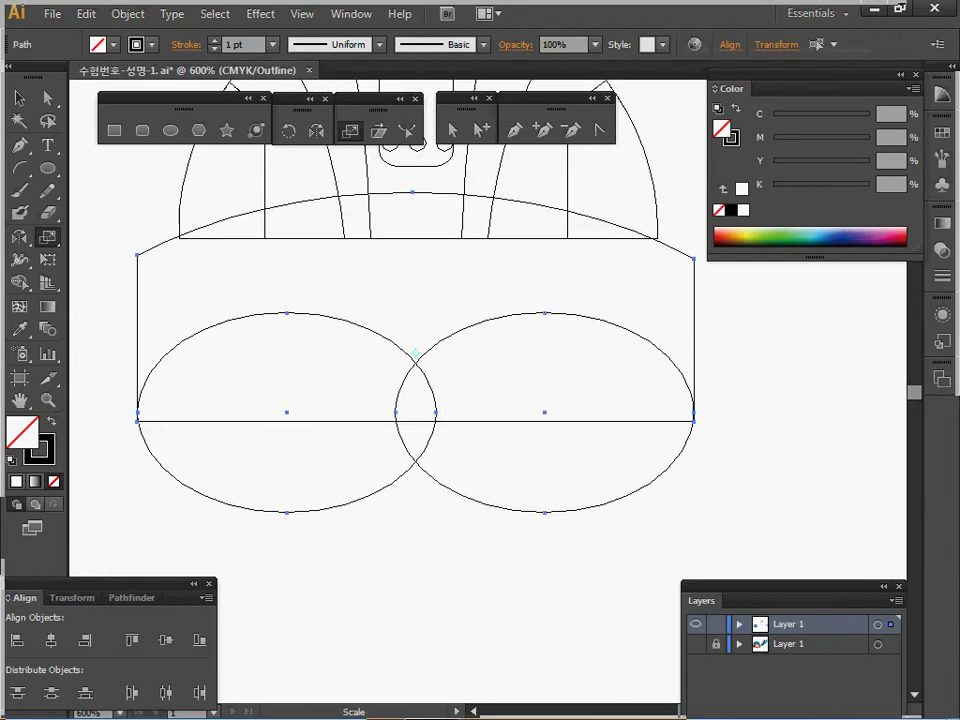
click(132, 598)
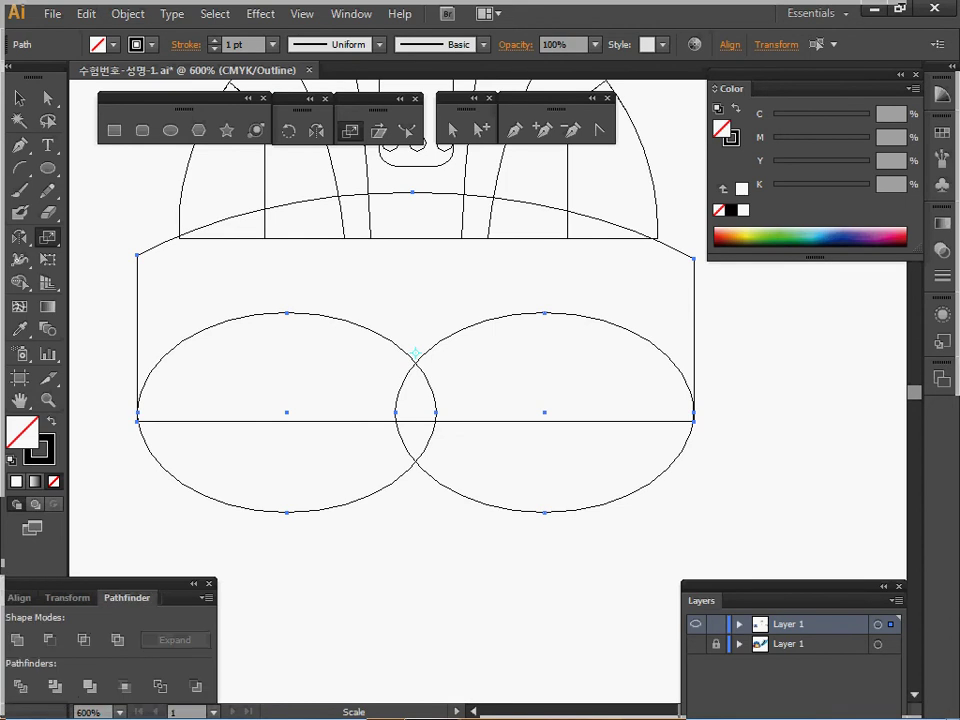
click(20, 686)
key(ctrl+y)
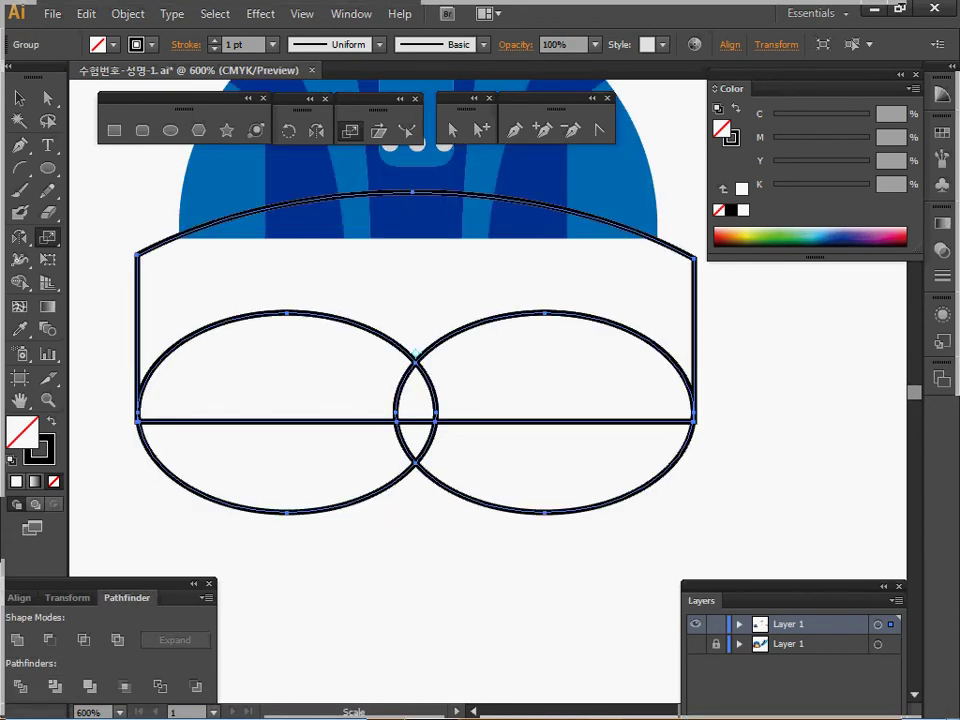
key(v)
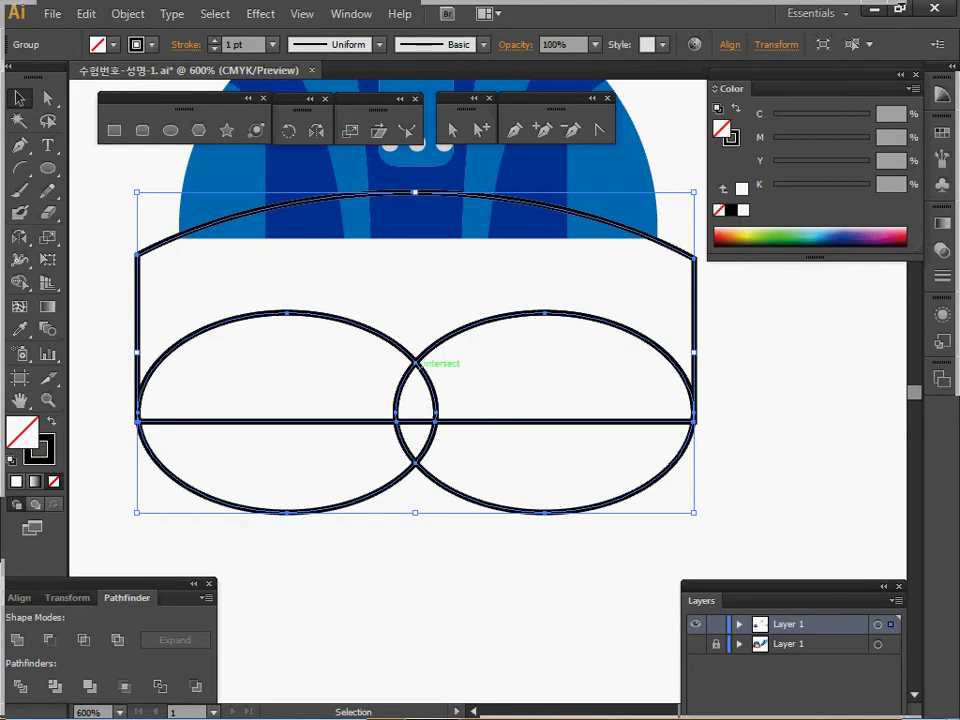
key(d)
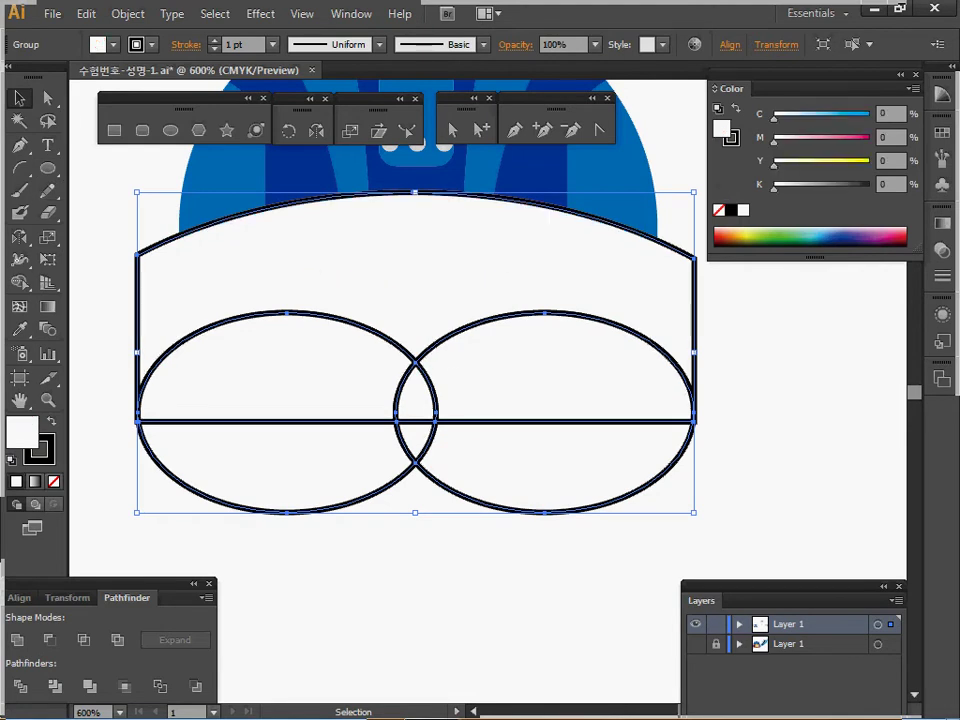
Step: Isolate the divided goggle group and display its pieces in outline view
double_click(490, 345)
key(space)
drag(428, 275, 424, 326)
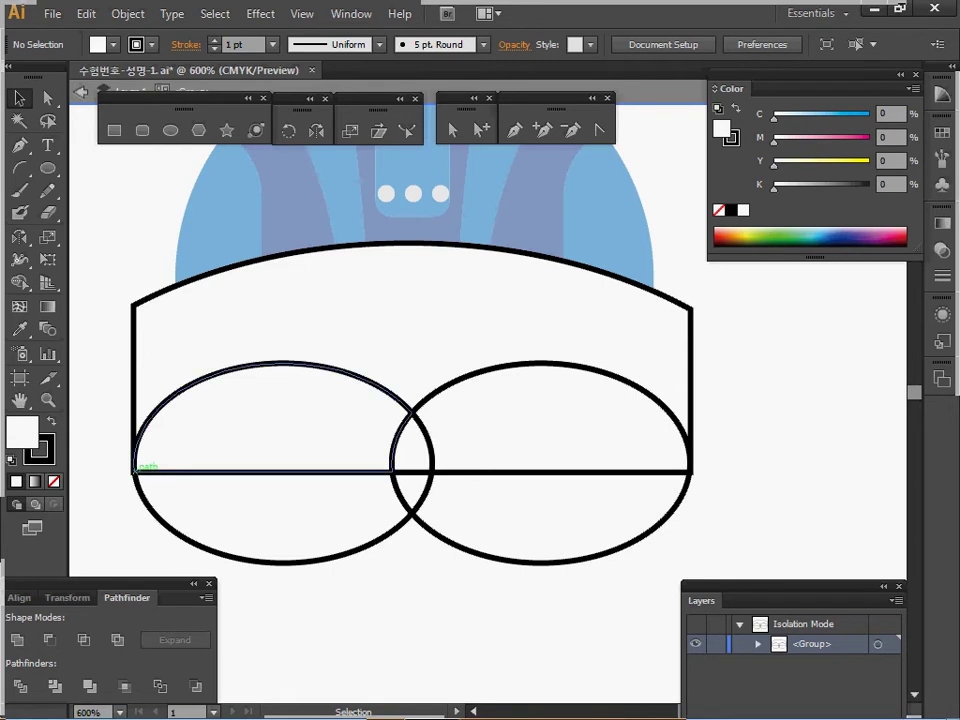
ctrl+click(407, 460)
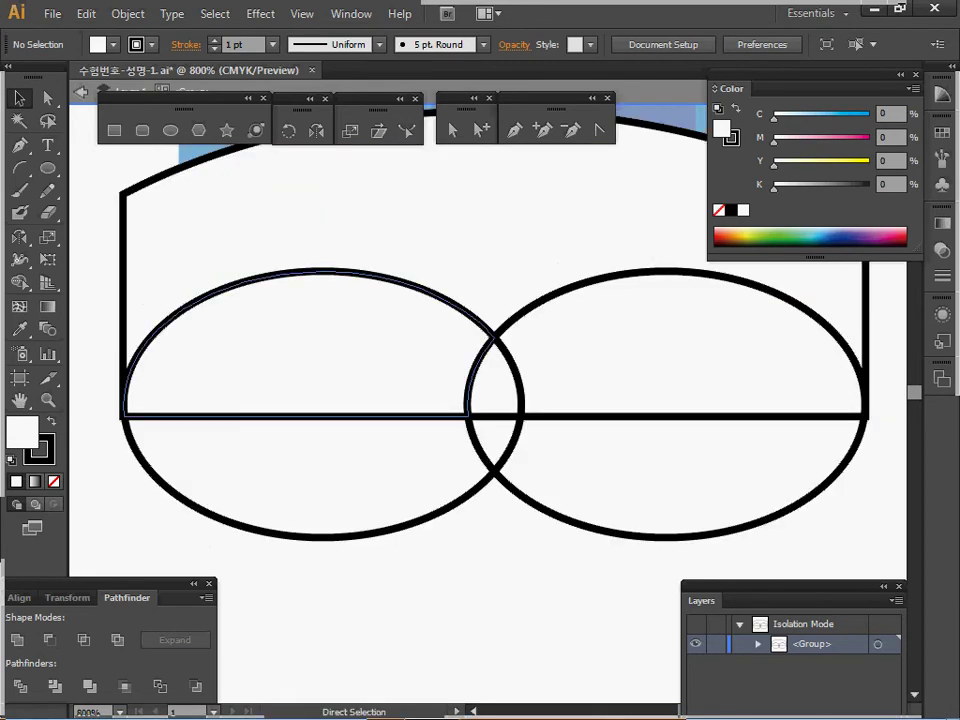
key(ctrl+y)
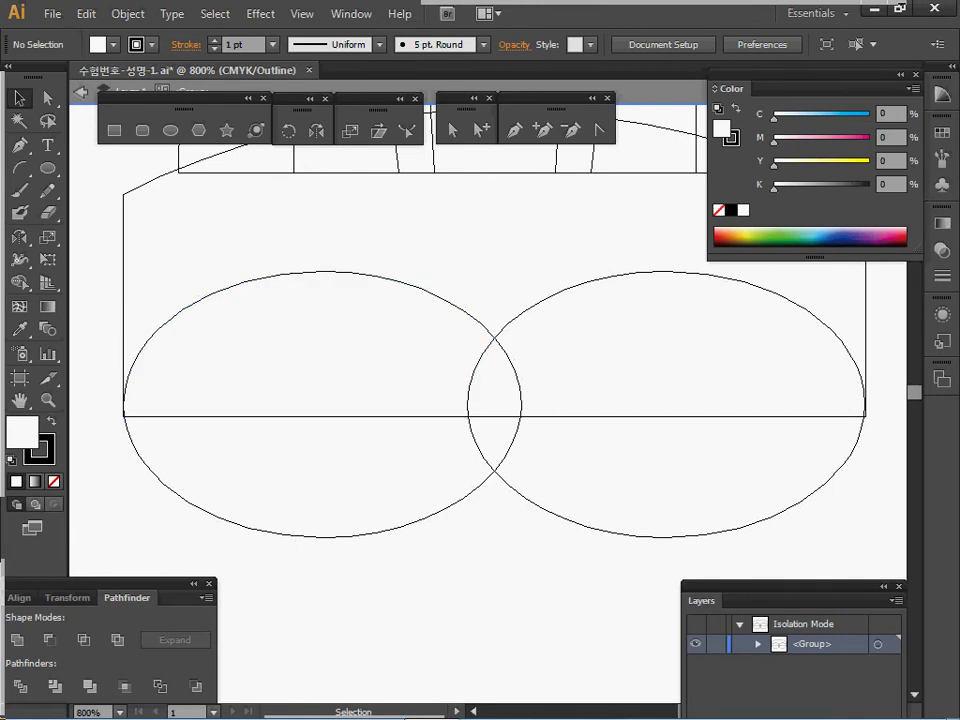
key(ctrl+space)
ctrl+alt+click(371, 369)
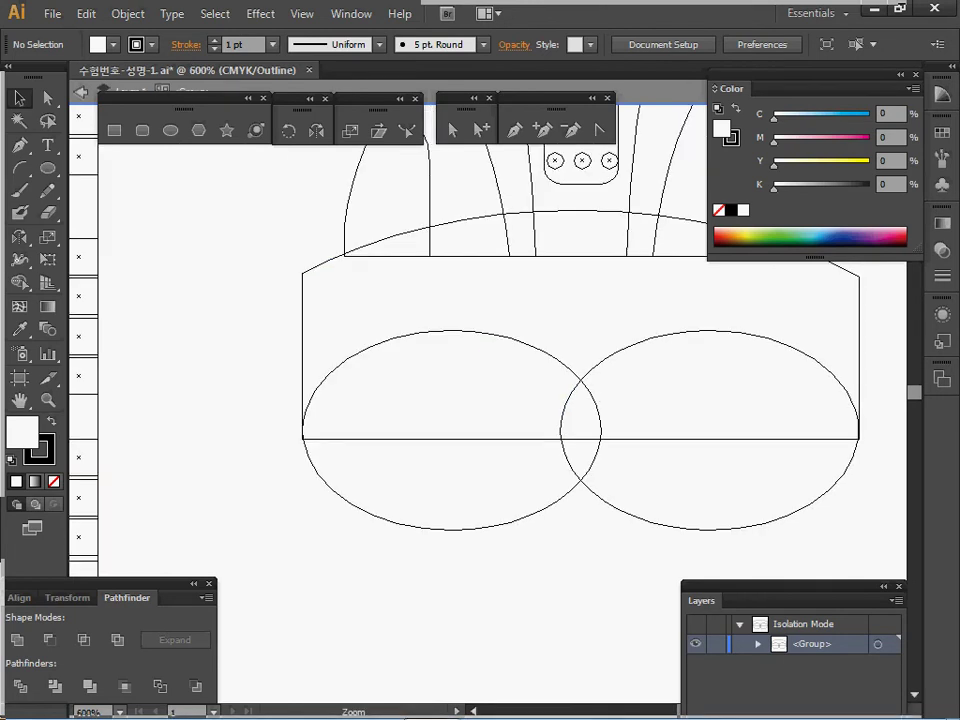
drag(371, 369, 203, 388)
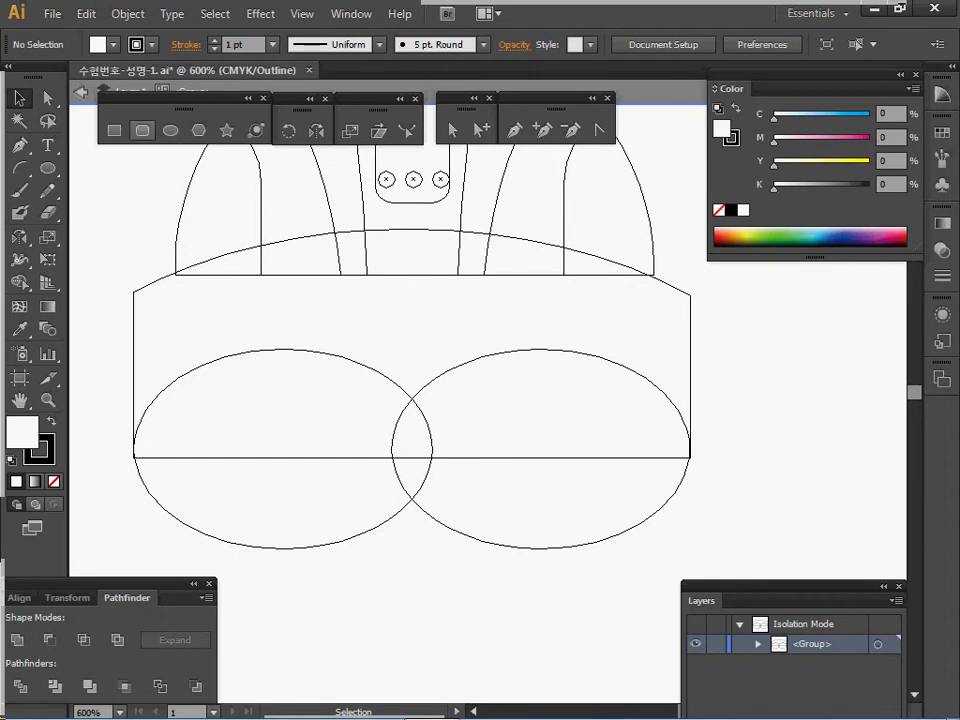
Step: Draw a rectangle bridging the lower gap between the two lobes and unite it with all goggle pieces into one outline
click(114, 130)
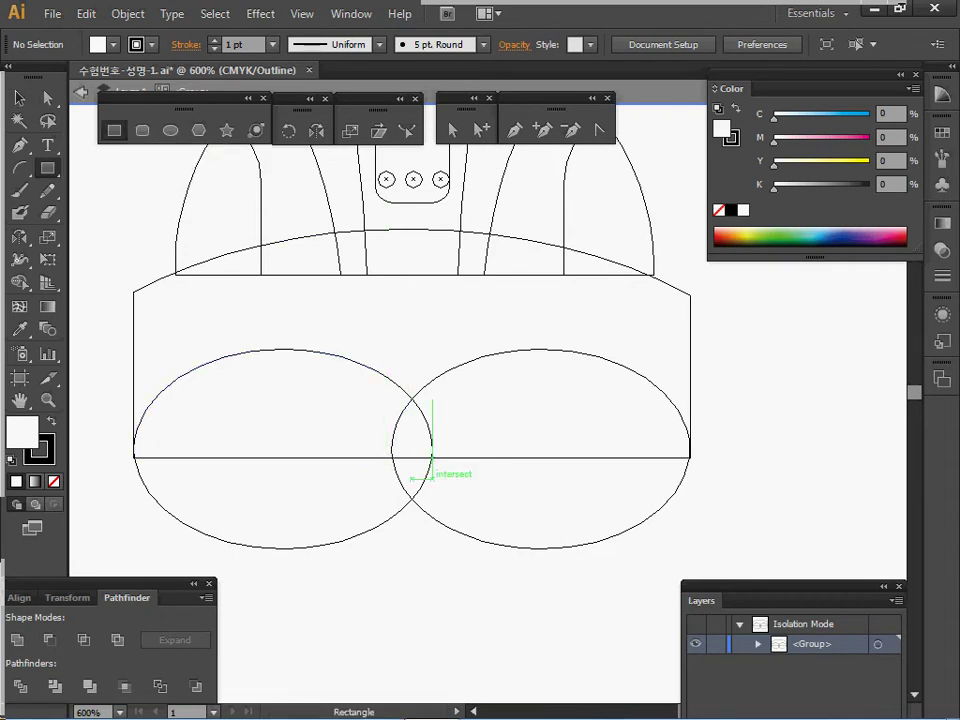
mouse_move(308, 458)
mouse_down()
mouse_move(500, 498)
mouse_move(517, 516)
mouse_move(507, 529)
mouse_up()
key(v)
drag(450, 572, 330, 407)
click(17, 639)
drag(447, 587, 303, 225)
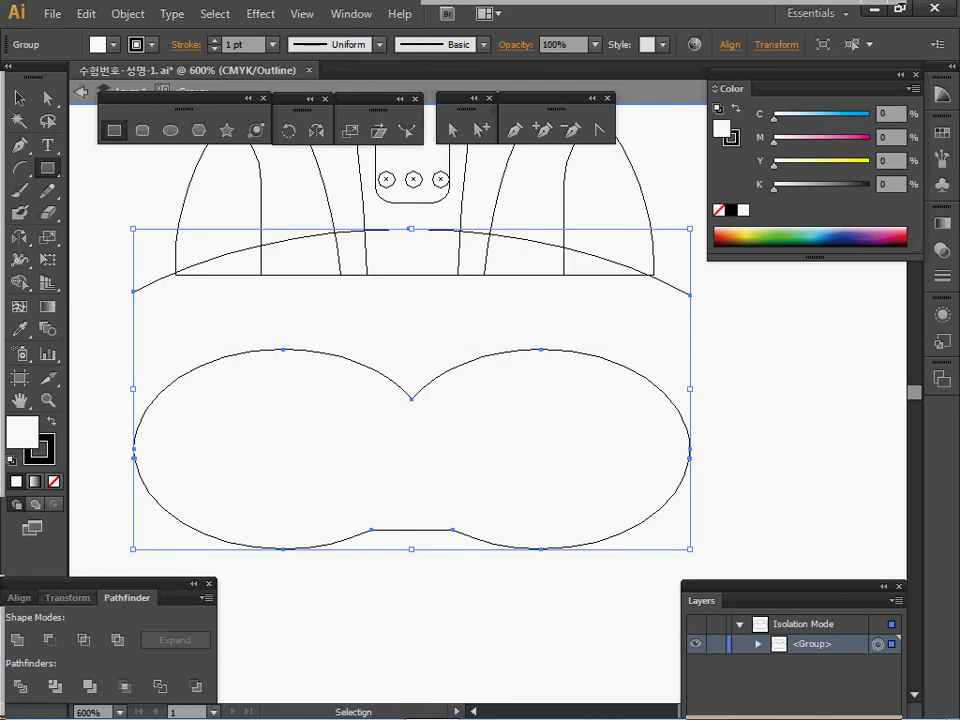
click(17, 639)
Step: Draw a small flat ellipse over the straight nose bridge edge, its upper arc rising above that edge between the lobes
key(m)
drag(432, 530, 396, 526)
ctrl+click(404, 501)
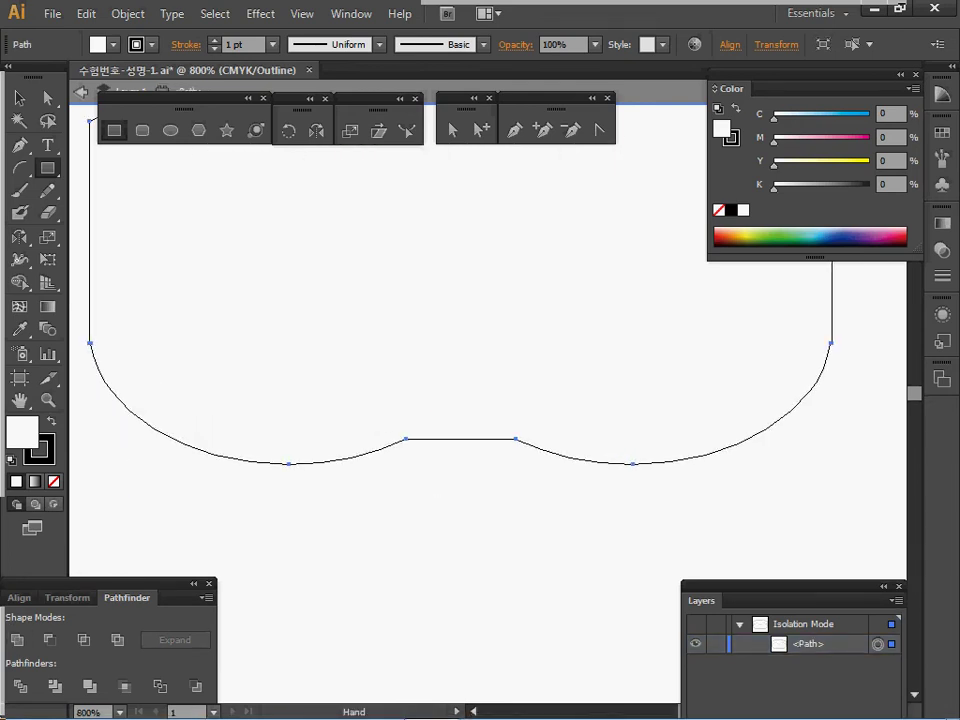
key(l)
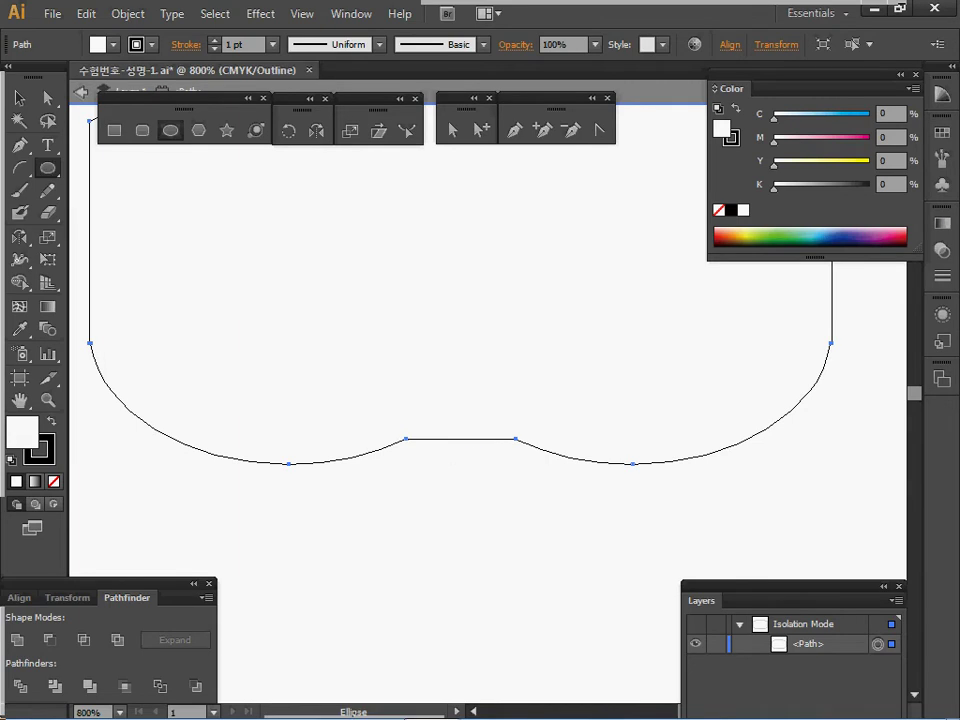
drag(460, 457, 532, 486)
ctrl+click(507, 454)
ctrl+click(500, 446)
drag(500, 446, 500, 469)
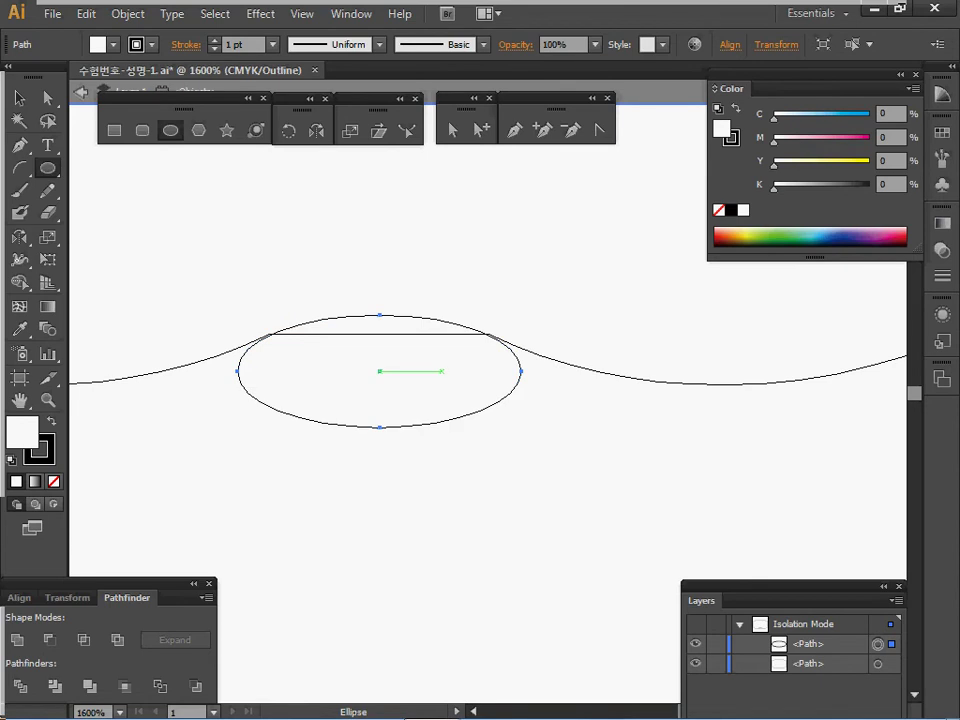
Step: Move the flat ellipse up slightly so its upper arc meets the ends of the straight nose bridge edge
key(ctrl+a)
click(67, 598)
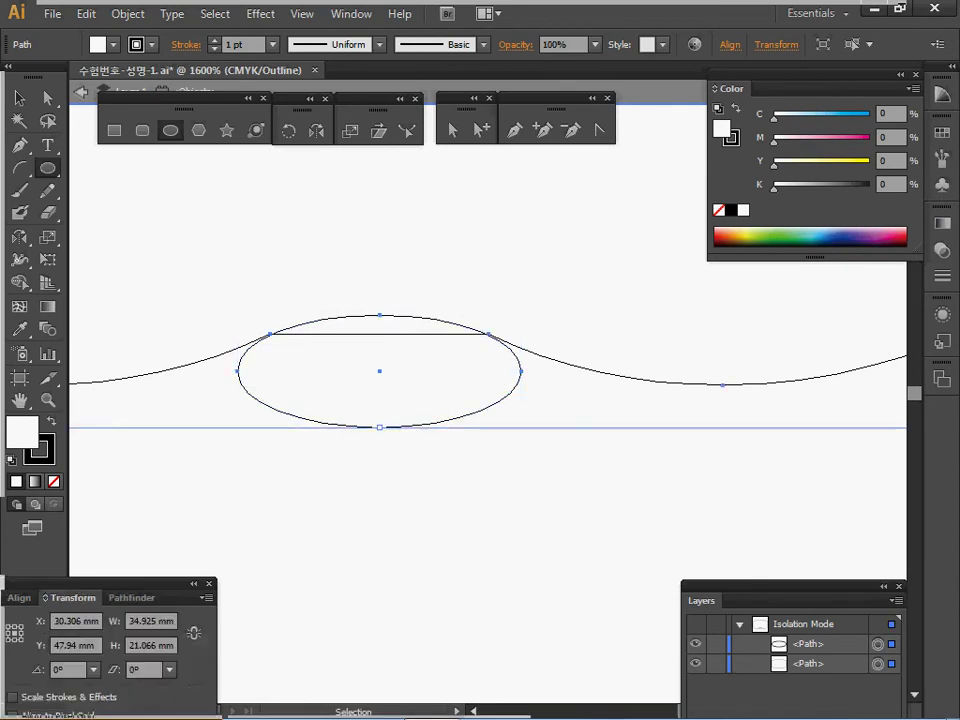
click(20, 598)
ctrl+click(382, 474)
ctrl+click(380, 428)
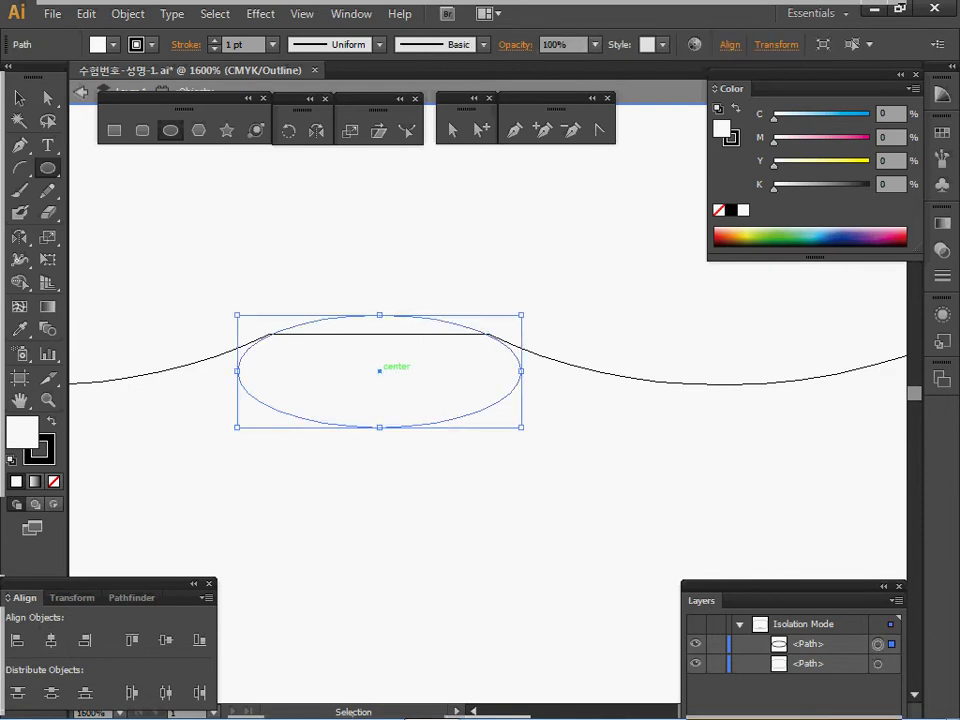
ctrl+click(404, 378)
ctrl+click(502, 381)
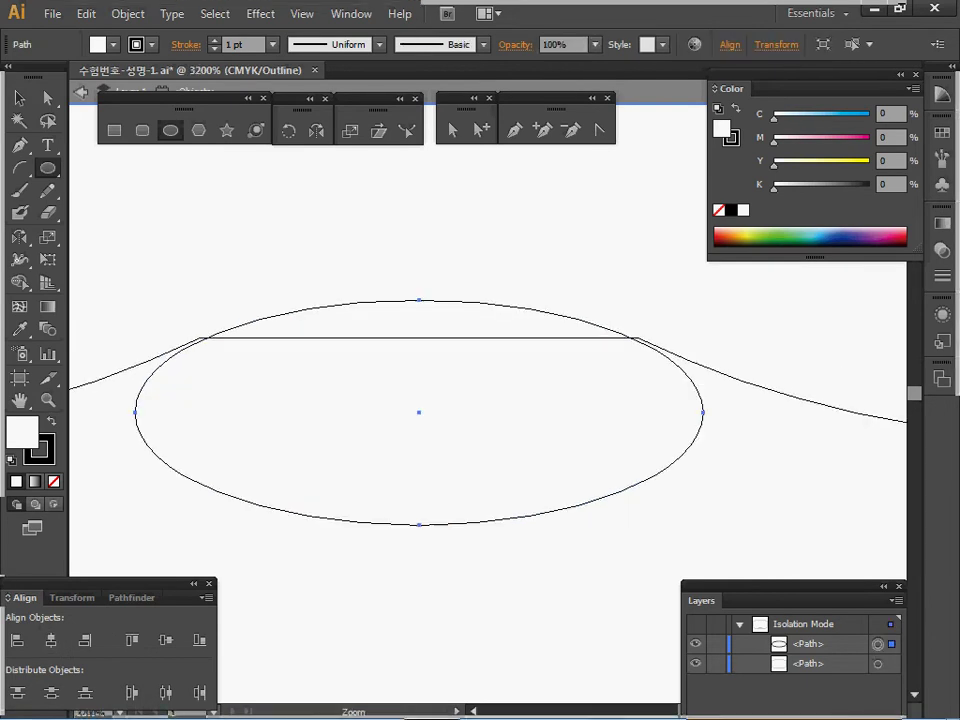
drag(418, 411, 418, 408)
Step: Return to preview mode and subtract the flat ellipse from the goggle outline to form a curved nose bridge
key(ctrl+minus)
key(ctrl+minus)
key(ctrl+minus)
key(ctrl+minus)
key(ctrl+minus)
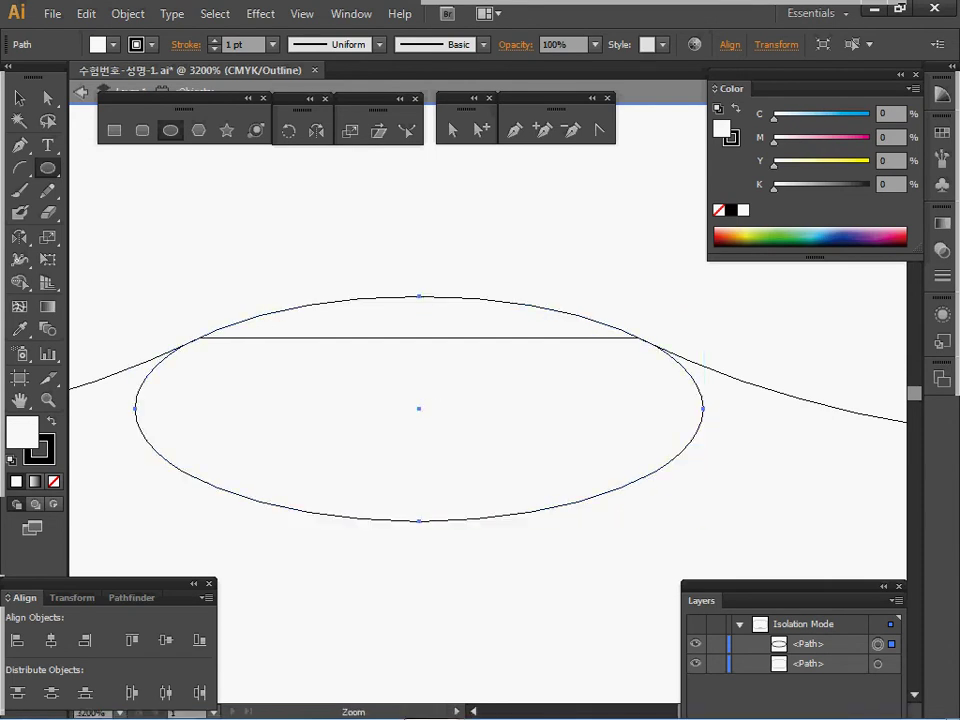
key(ctrl+y)
drag(482, 375, 319, 460)
key(ctrl+a)
click(127, 597)
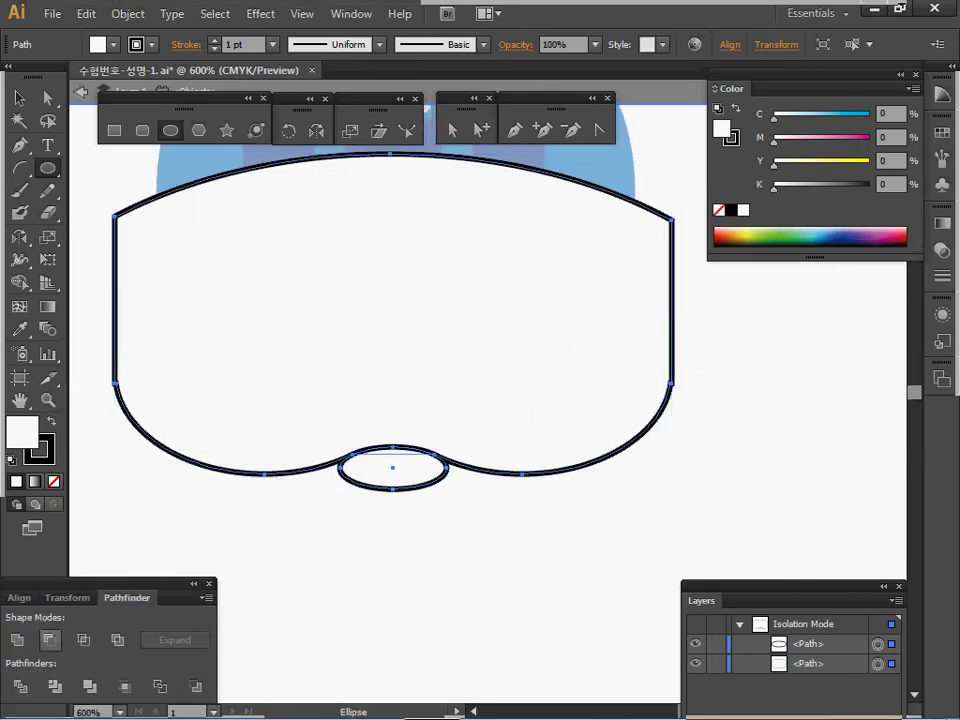
click(49, 640)
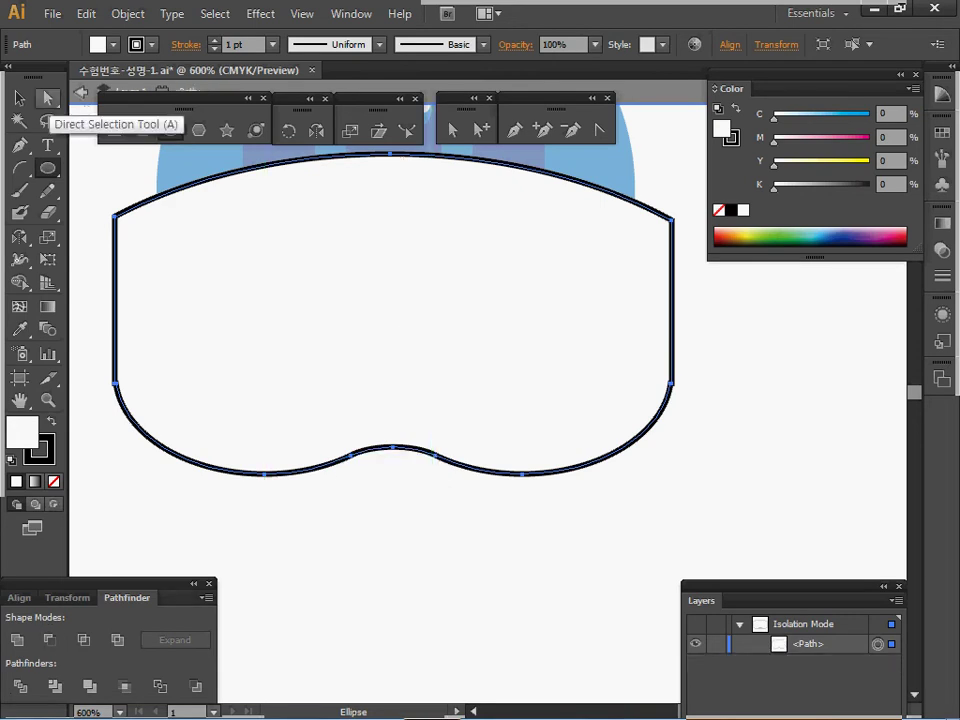
click(47, 98)
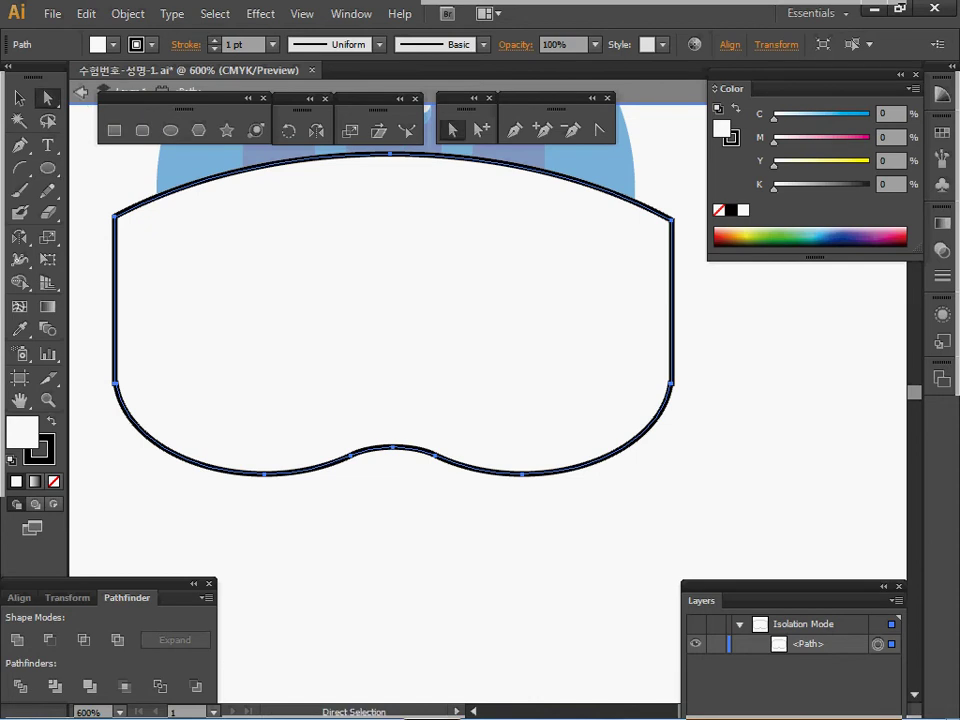
click(393, 446)
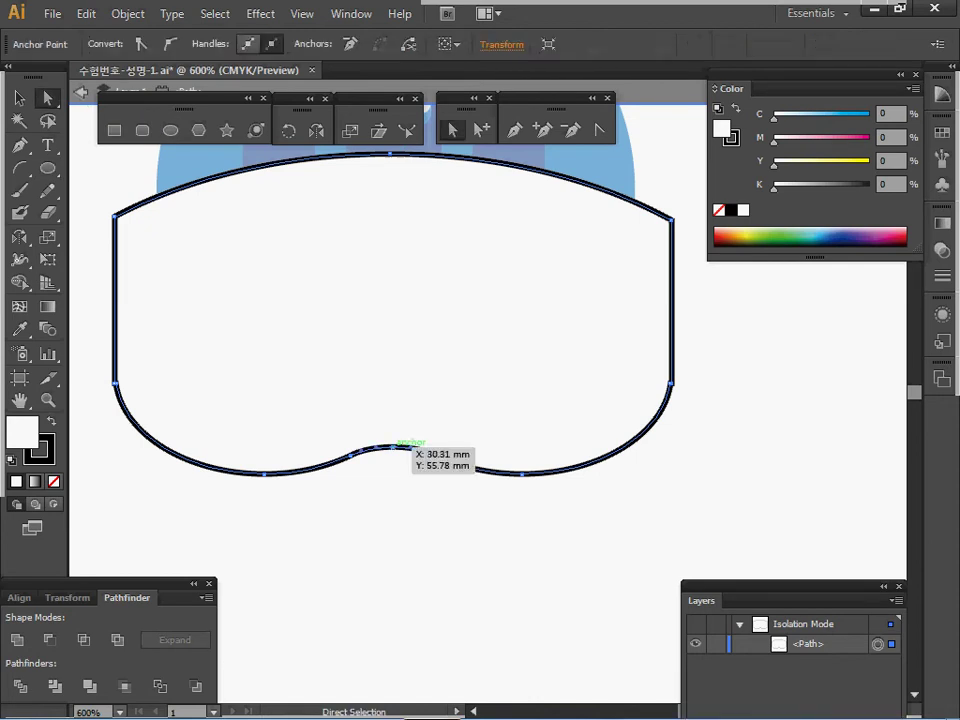
key(Return)
drag(393, 447, 398, 447)
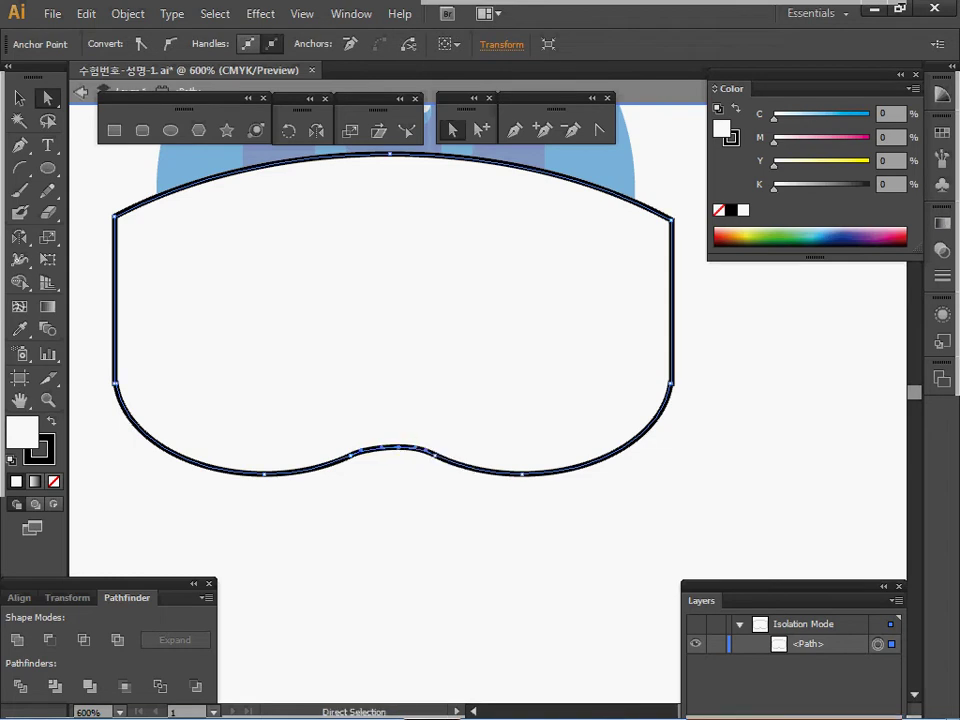
key(ctrl+z)
key(ctrl+z)
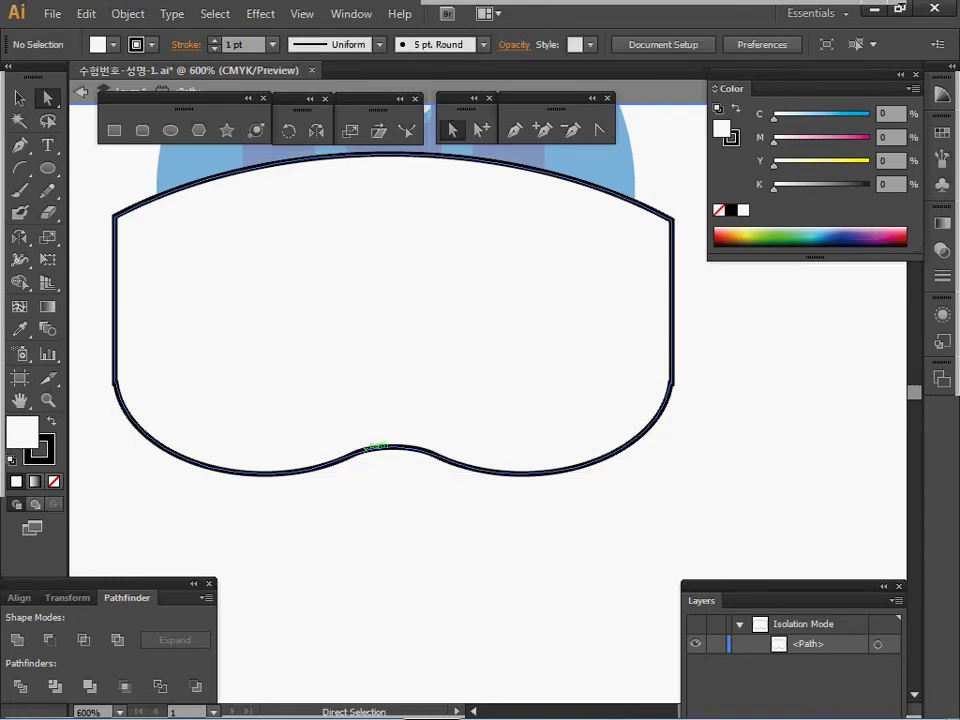
Step: Raise the middle anchor point of the nose bridge curve slightly and exit isolation mode
drag(379, 461, 418, 521)
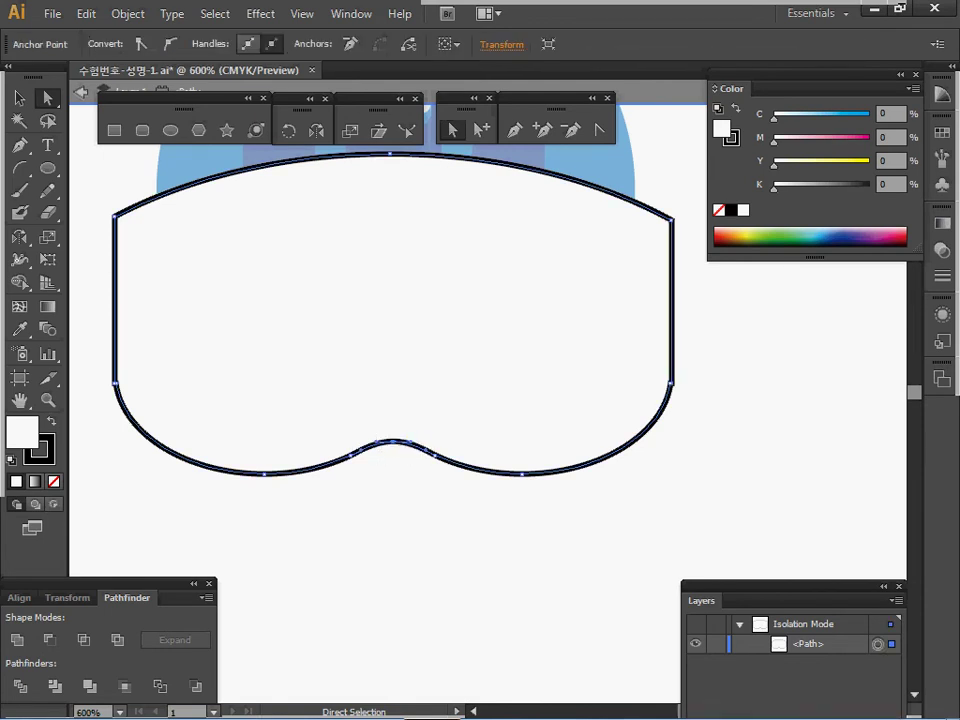
key(ctrl+shift+a)
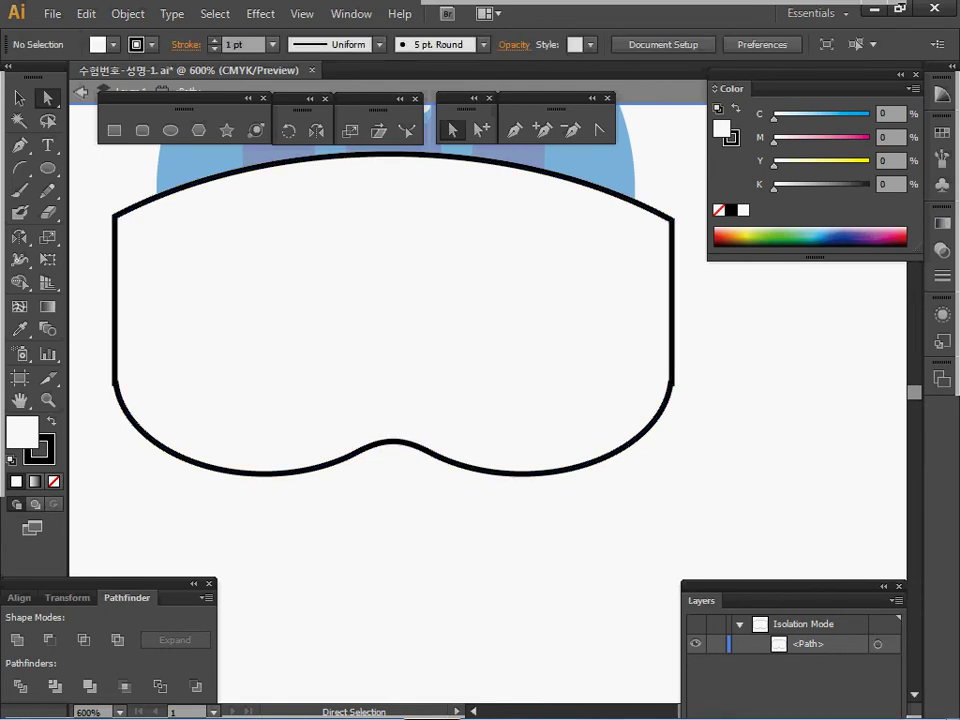
key(Escape)
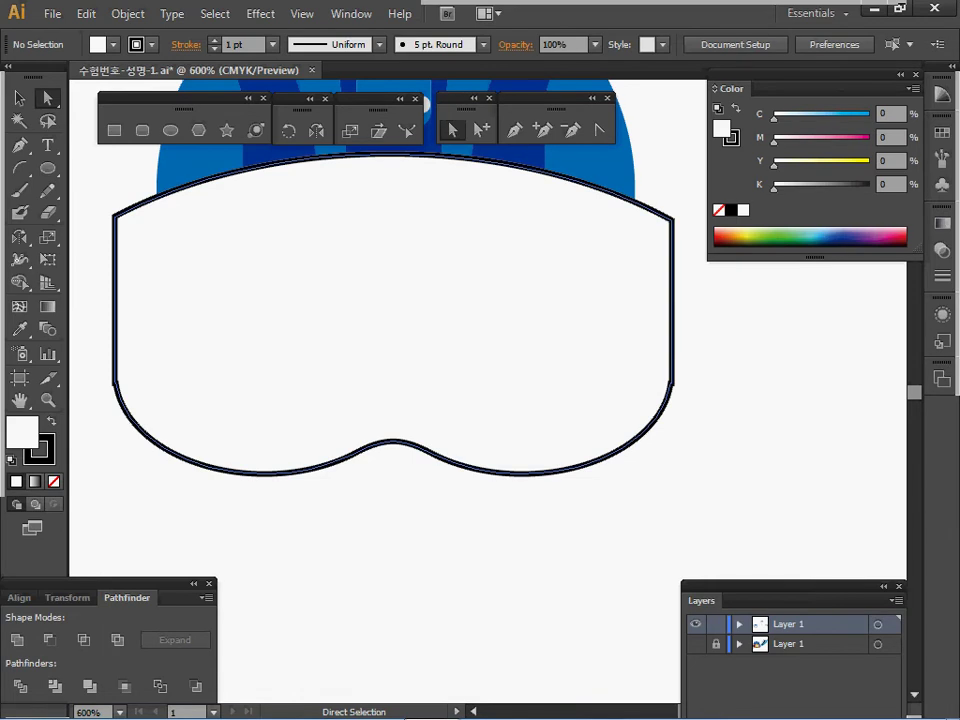
Step: Offset the goggle outline by -3.5 mm to create a smaller inner outline
click(19, 98)
click(230, 220)
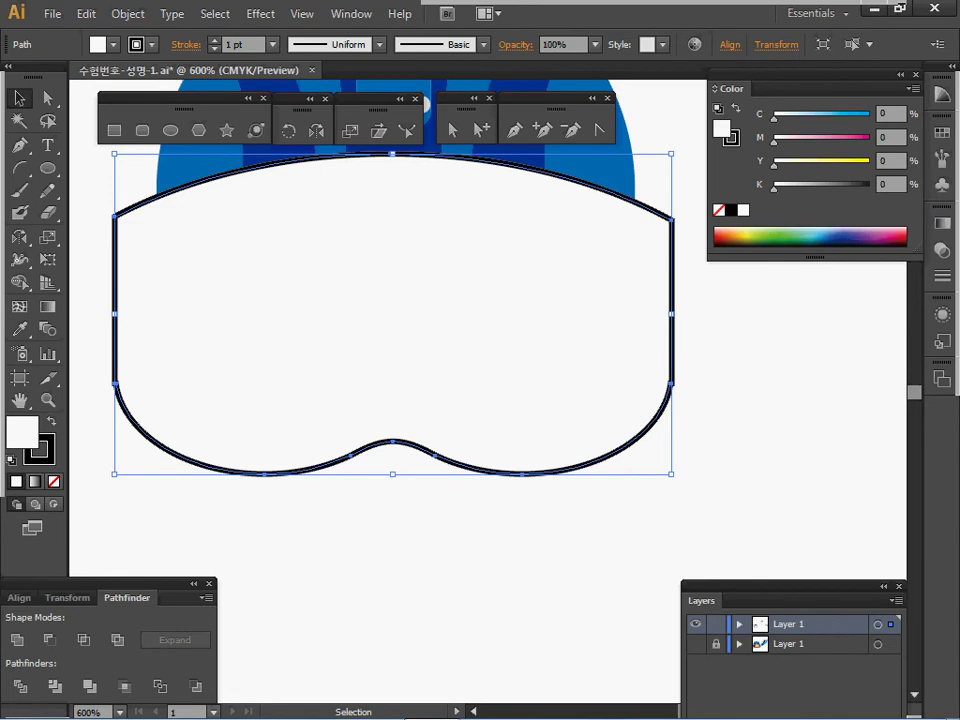
click(128, 13)
mouse_move(200, 395)
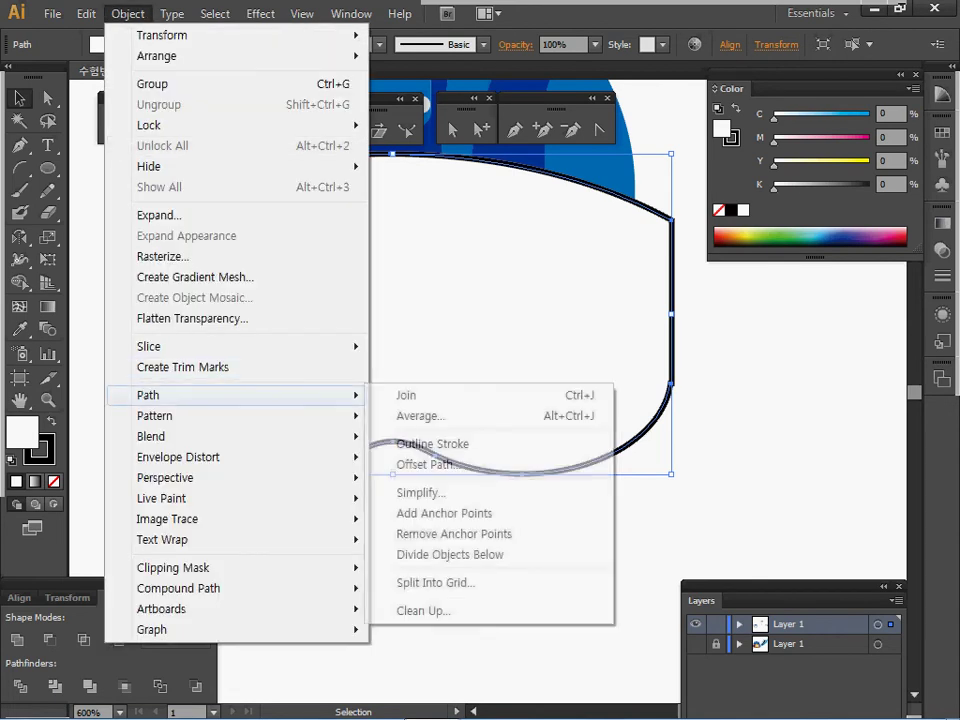
click(420, 464)
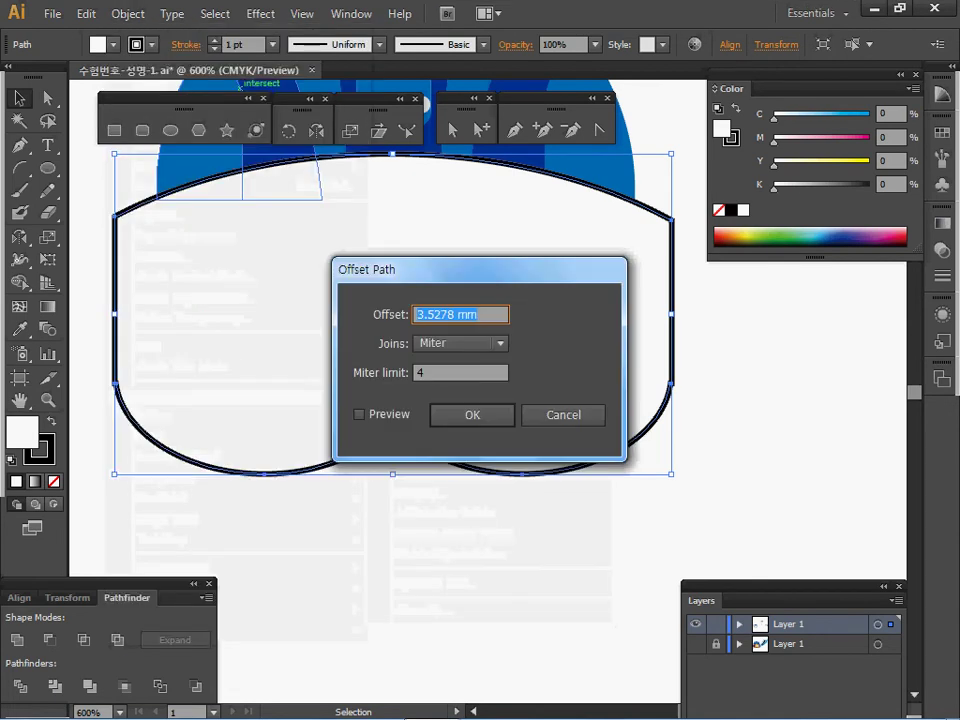
text(-3.5)
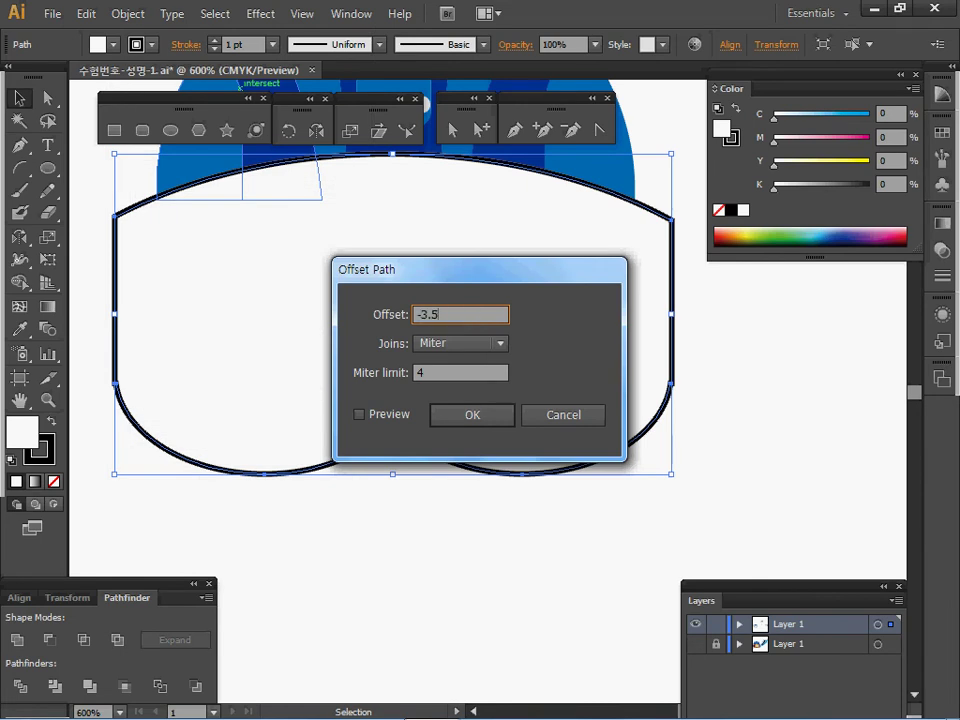
key(Return)
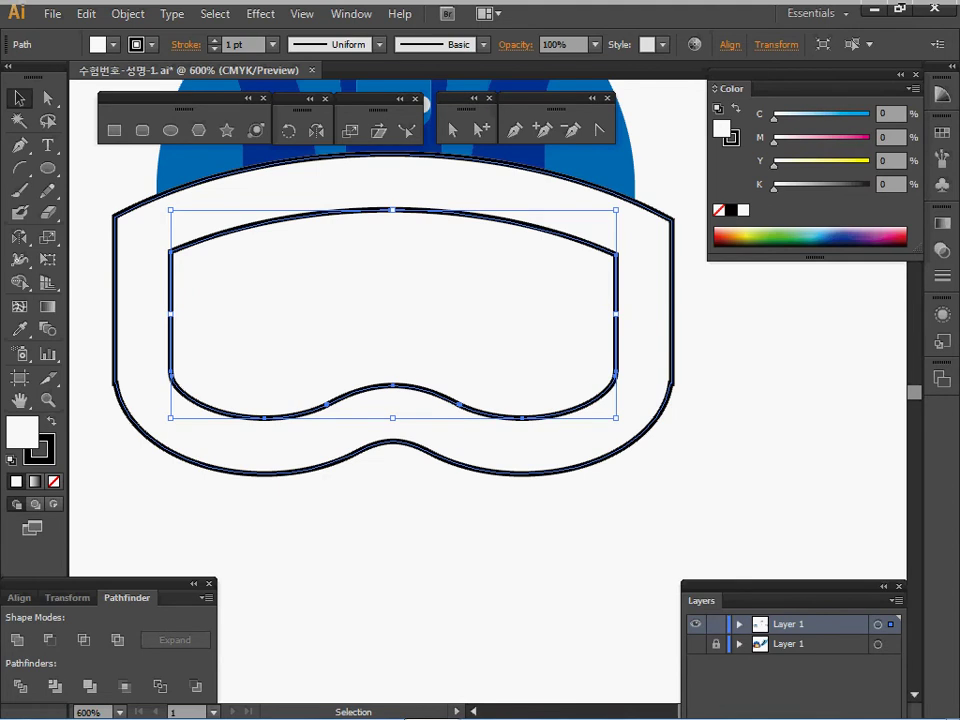
Step: Make a blend between the outer and inner goggle outlines
drag(266, 387, 322, 500)
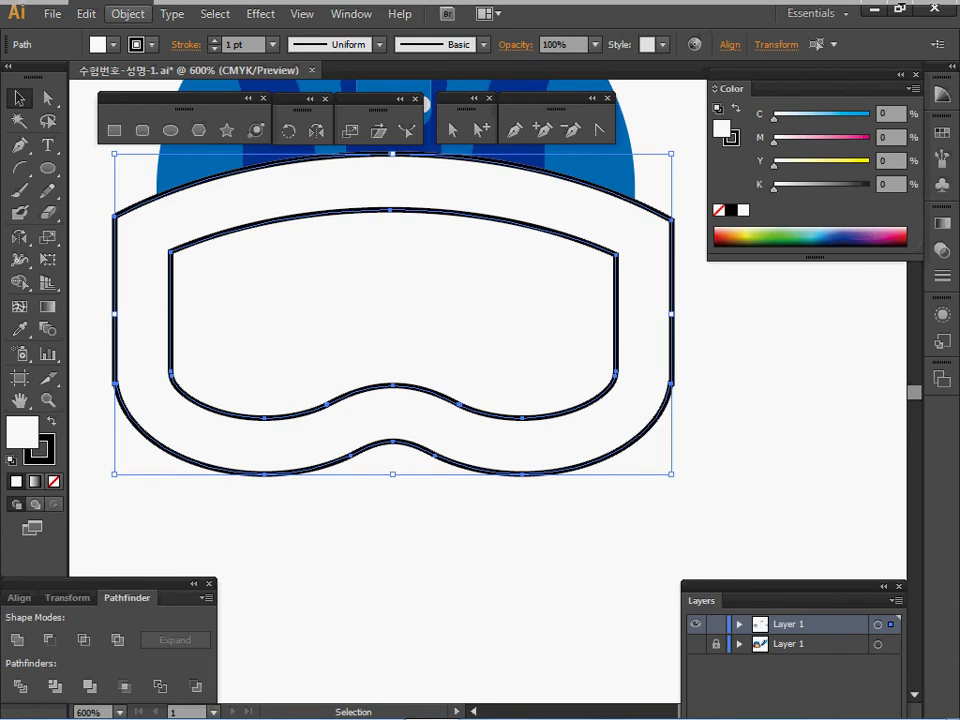
click(127, 14)
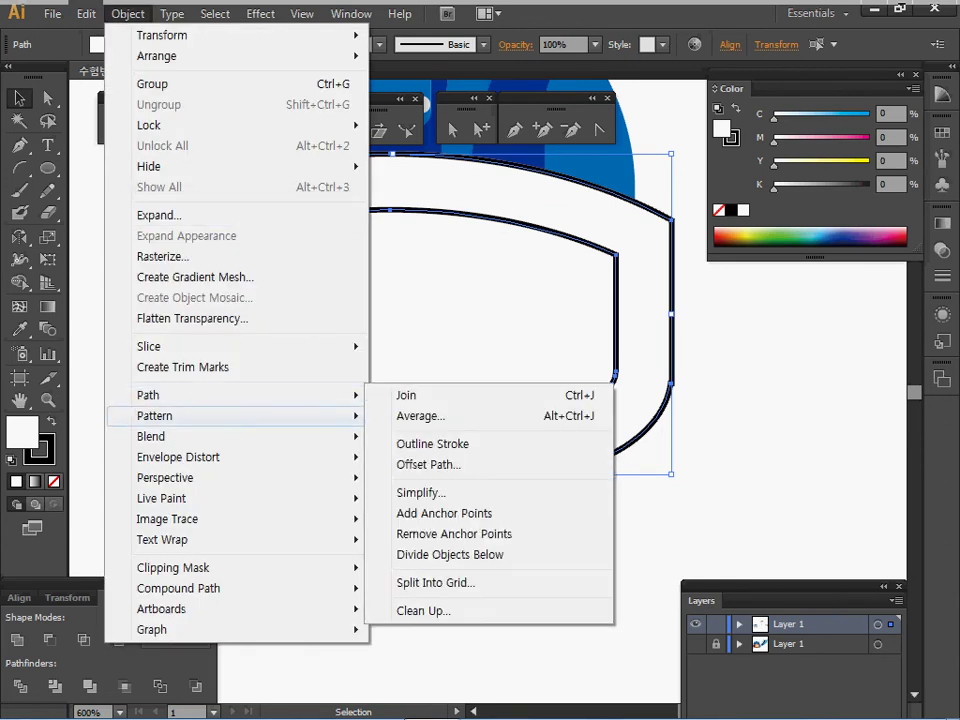
mouse_move(160, 436)
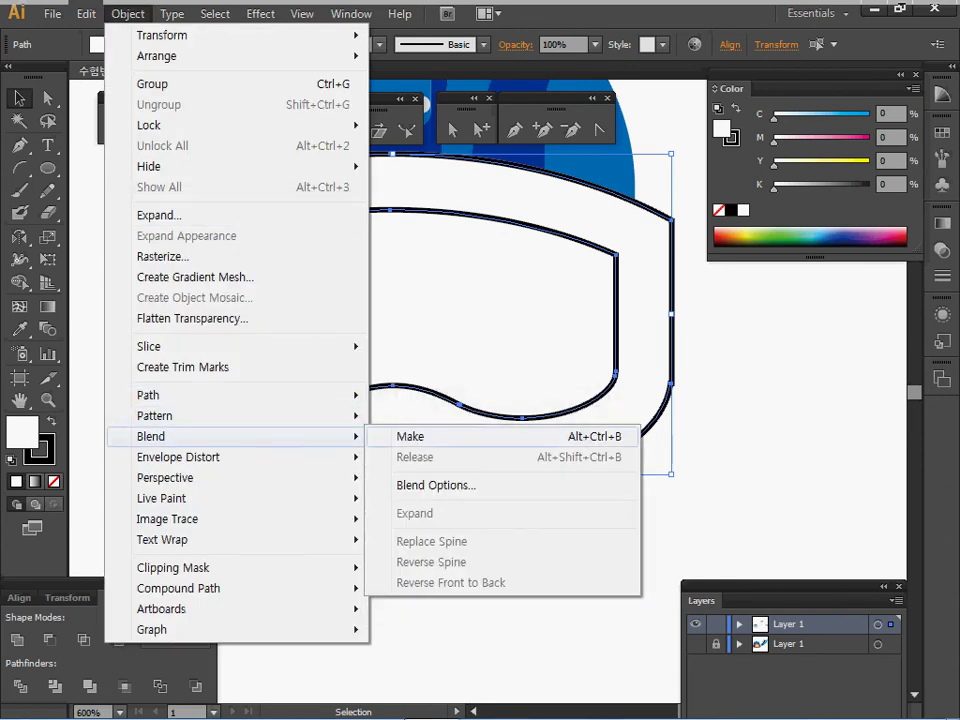
click(410, 436)
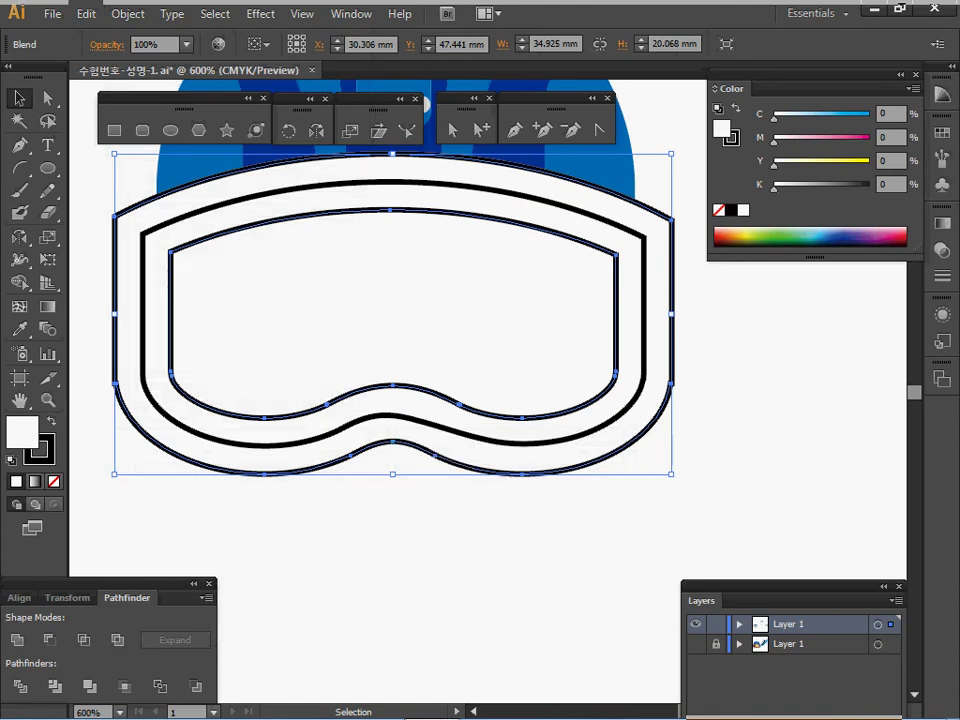
Step: Set the goggle blend's spacing to Specified Steps with a value of 2
click(47, 330)
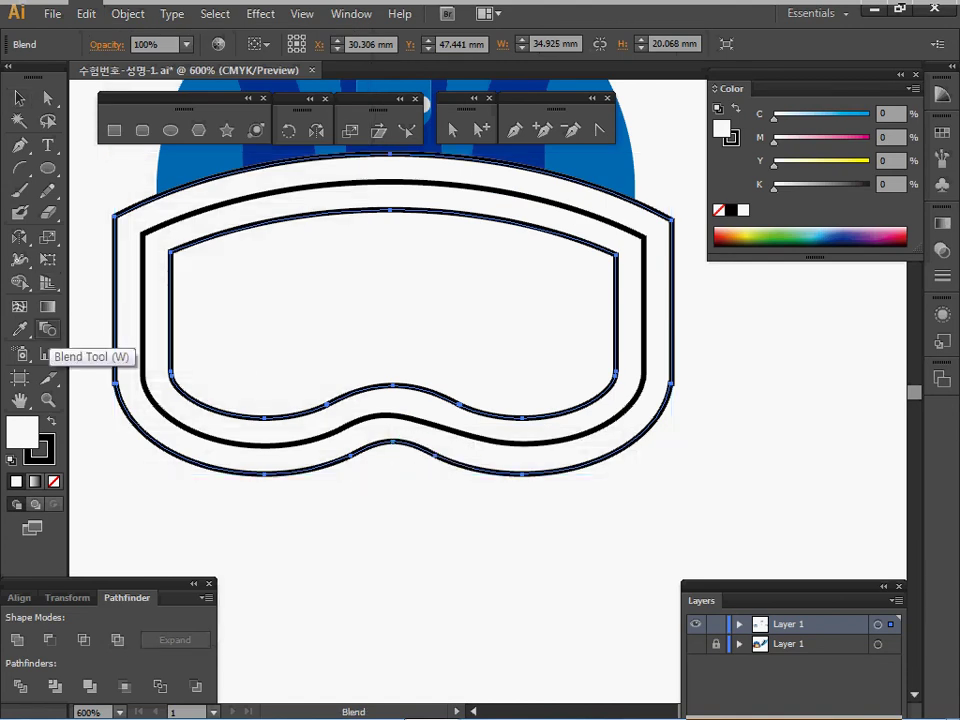
double_click(47, 330)
click(559, 415)
click(685, 328)
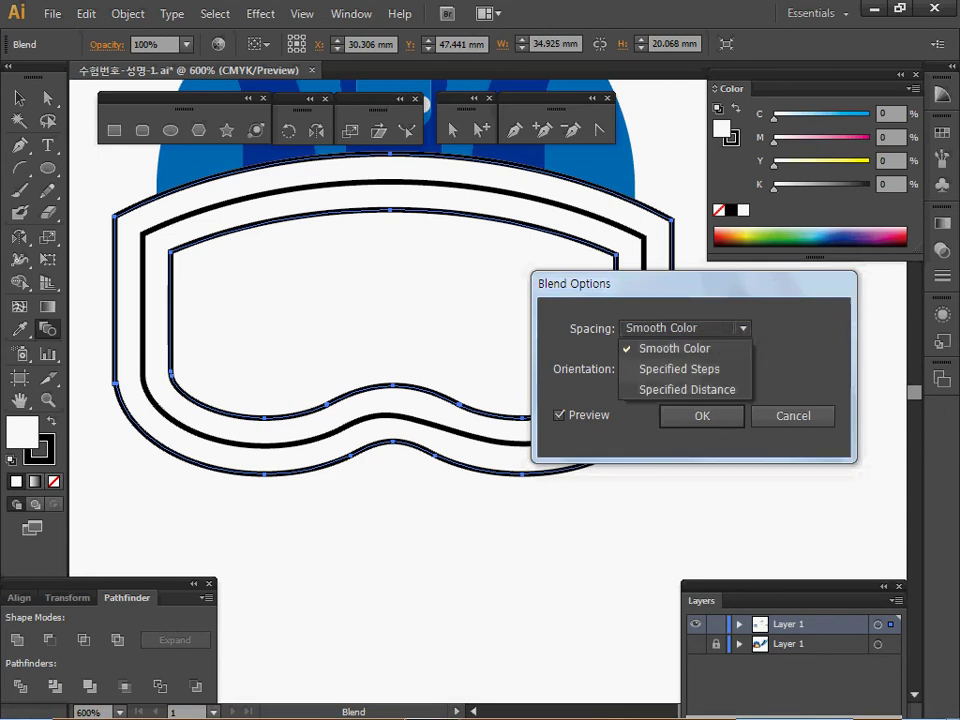
click(680, 368)
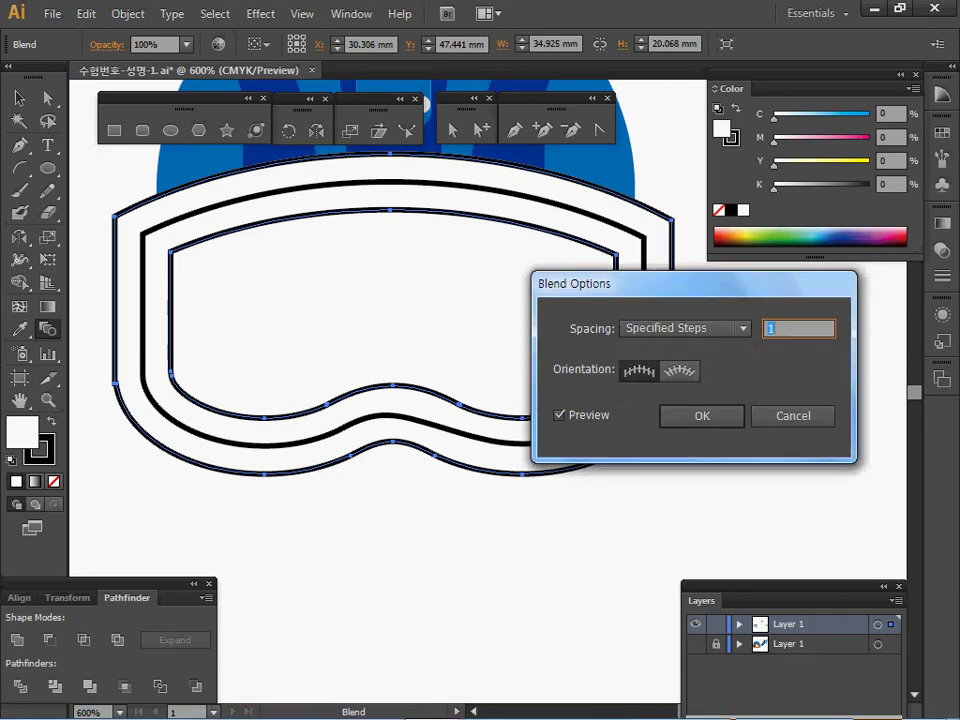
text(2)
key(Return)
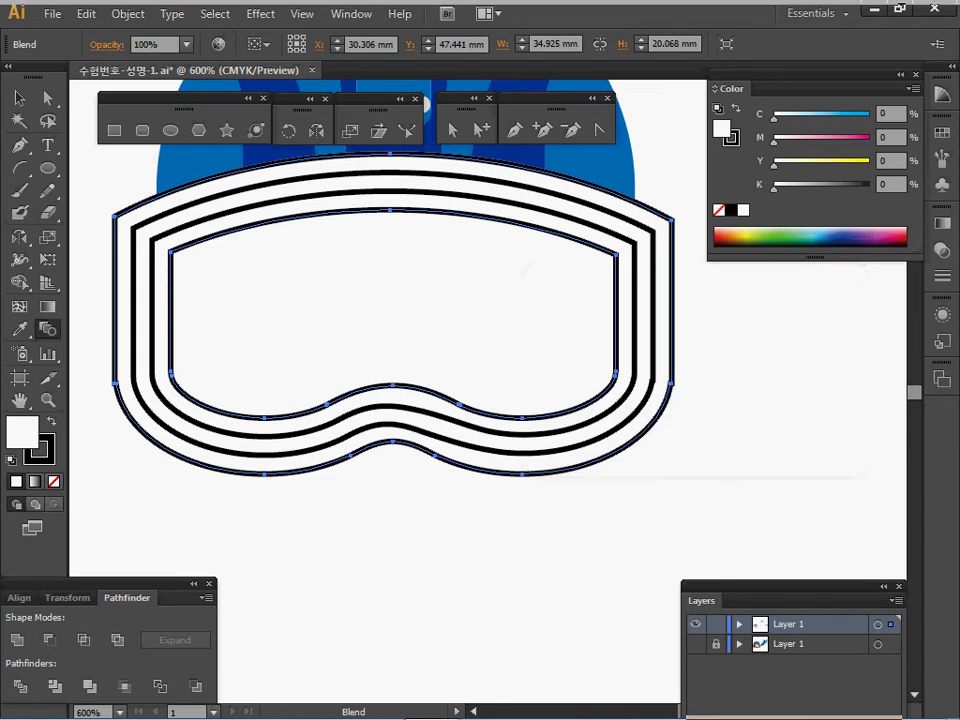
Step: Expand the goggle blend into separate editable outlines
click(128, 14)
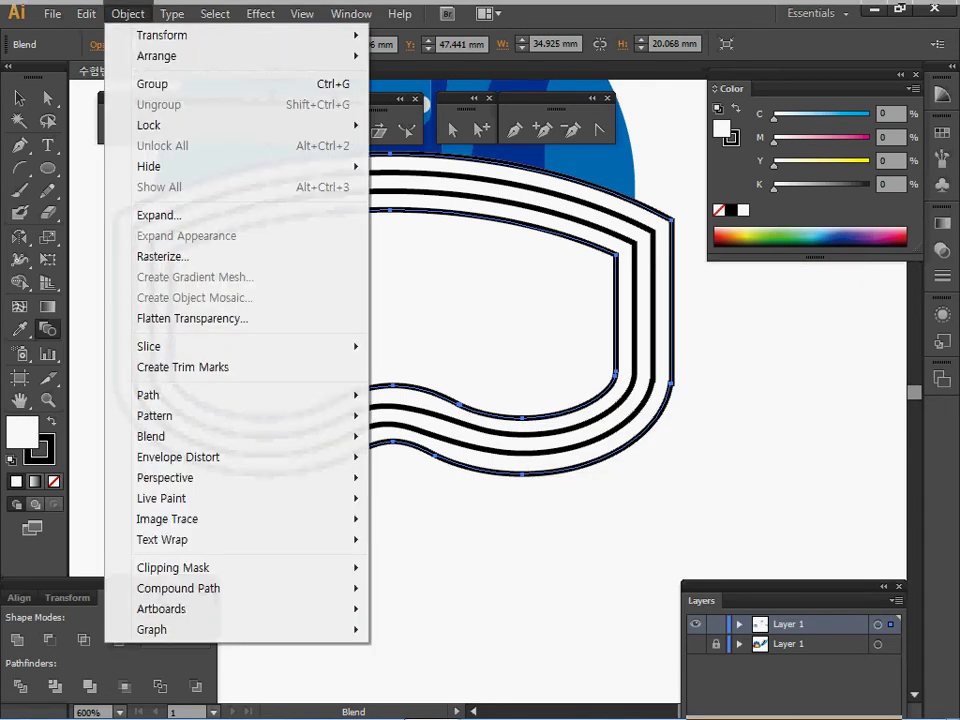
mouse_move(300, 436)
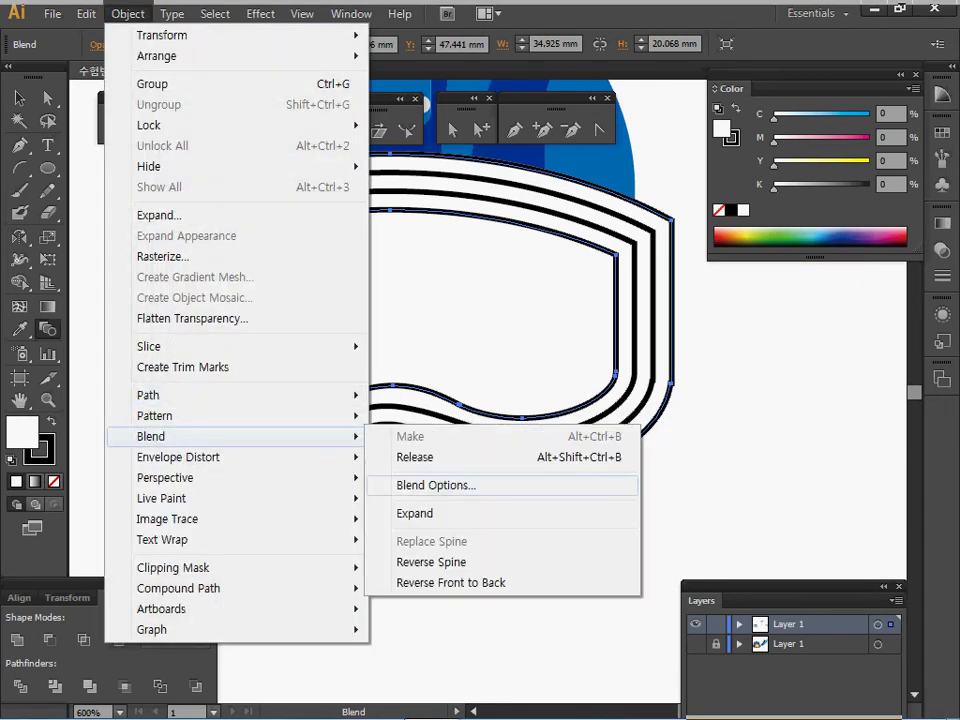
click(414, 512)
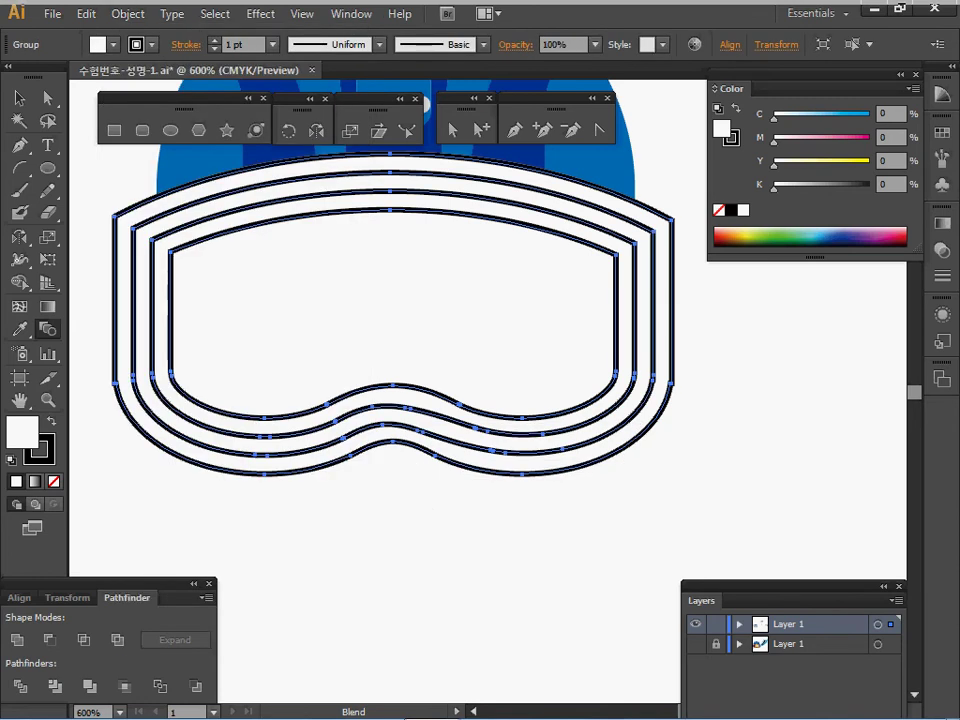
key(ctrl+minus)
key(ctrl+minus)
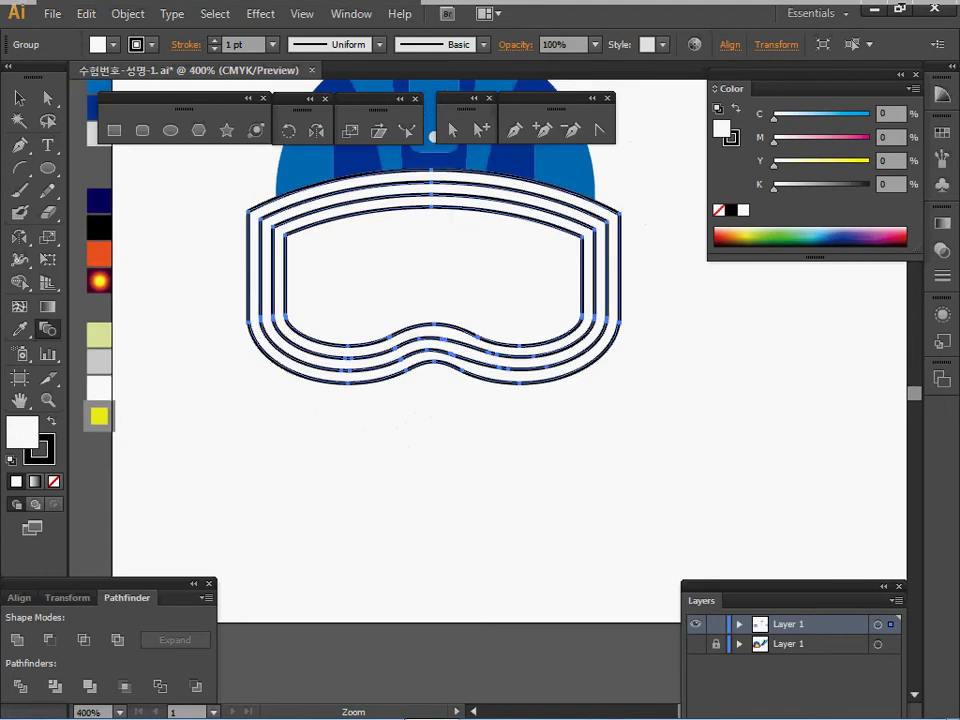
drag(500, 320, 406, 382)
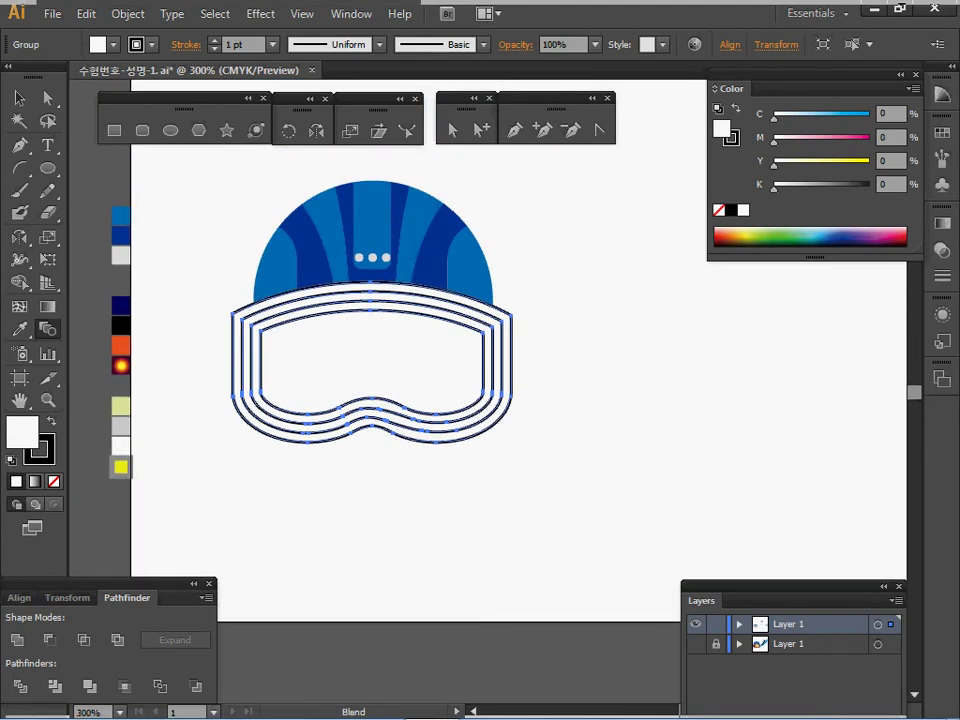
ctrl+click(343, 366)
ctrl+click(434, 381)
mouse_move(434, 381)
mouse_down()
mouse_move(381, 382)
mouse_move(422, 401)
mouse_move(438, 394)
mouse_up()
key(ctrl+shift+a)
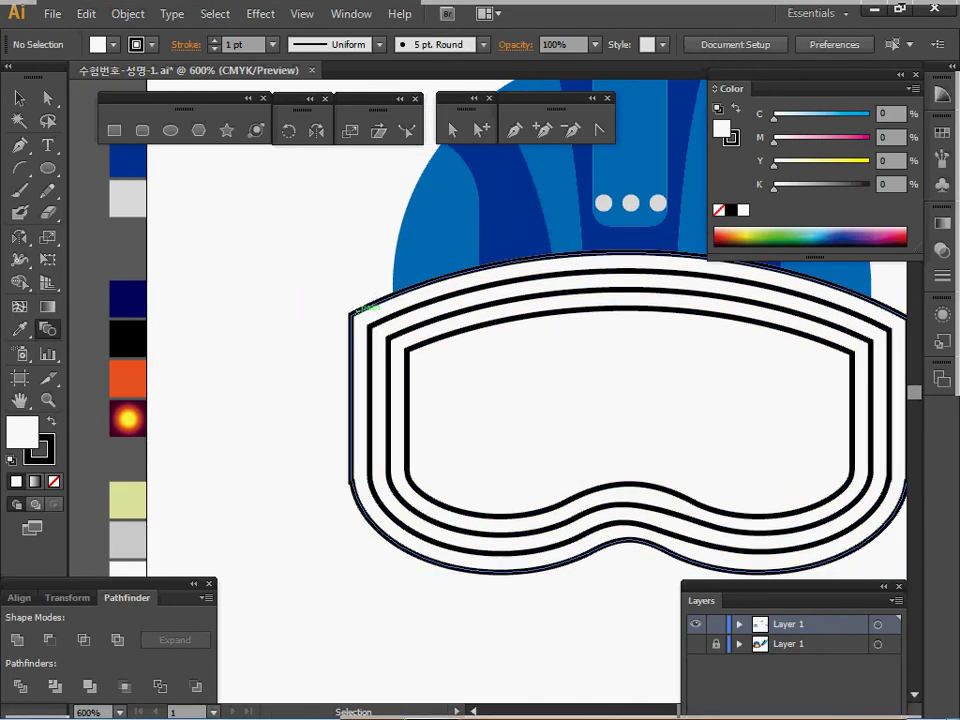
click(350, 316)
key(w)
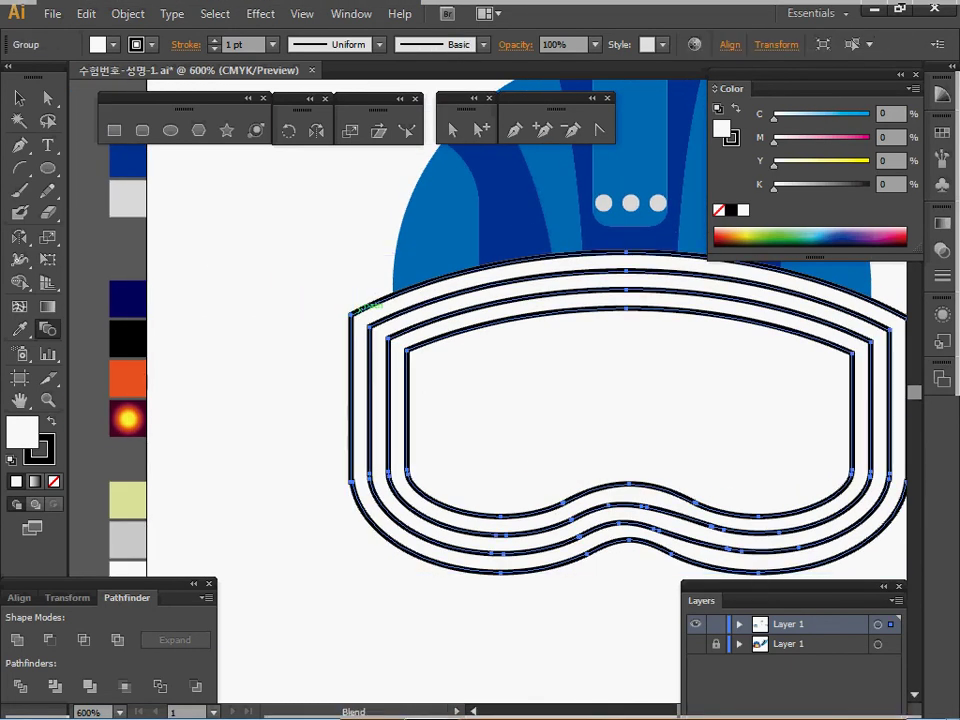
key(v)
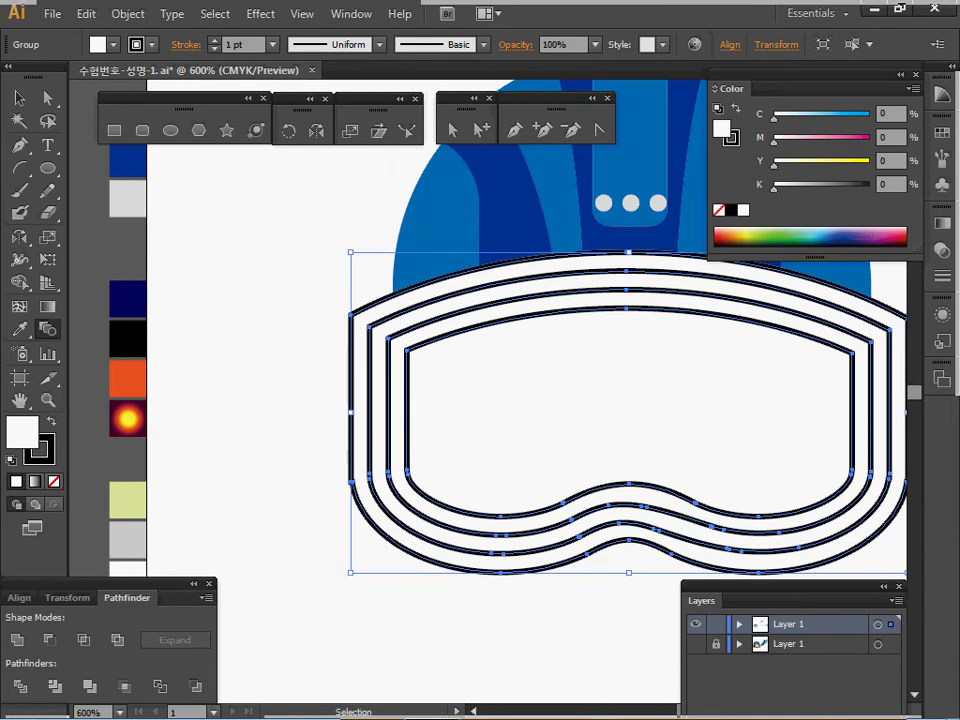
key(w)
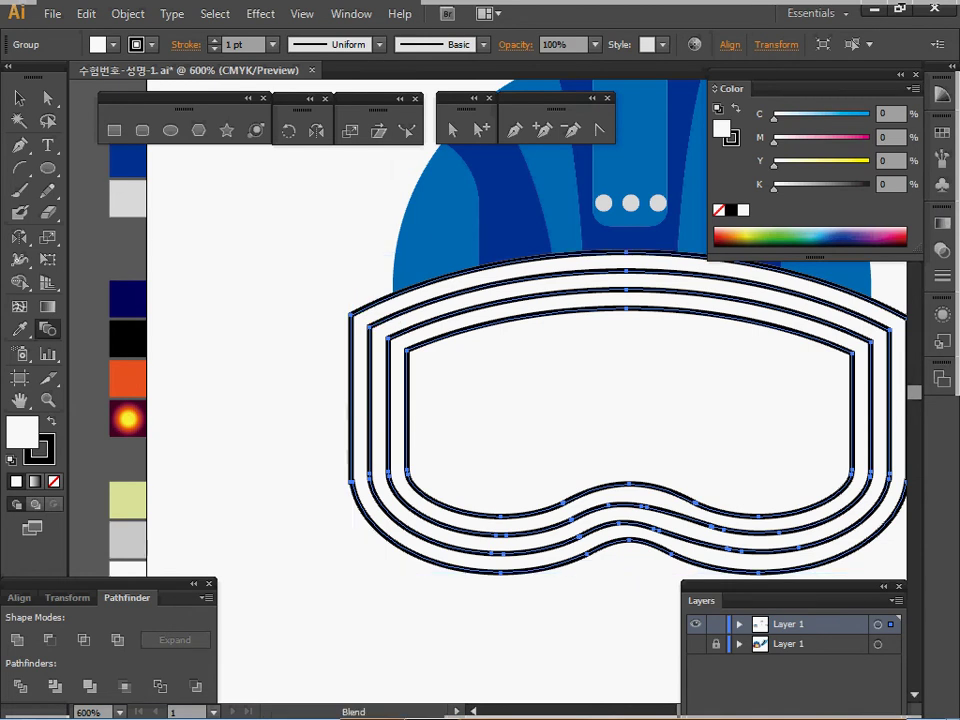
Step: Isolate the goggle group and sample the dark navy swatch onto the outermost outline and the black swatch onto the second outline
ctrl+double_click(364, 308)
ctrl+click(364, 308)
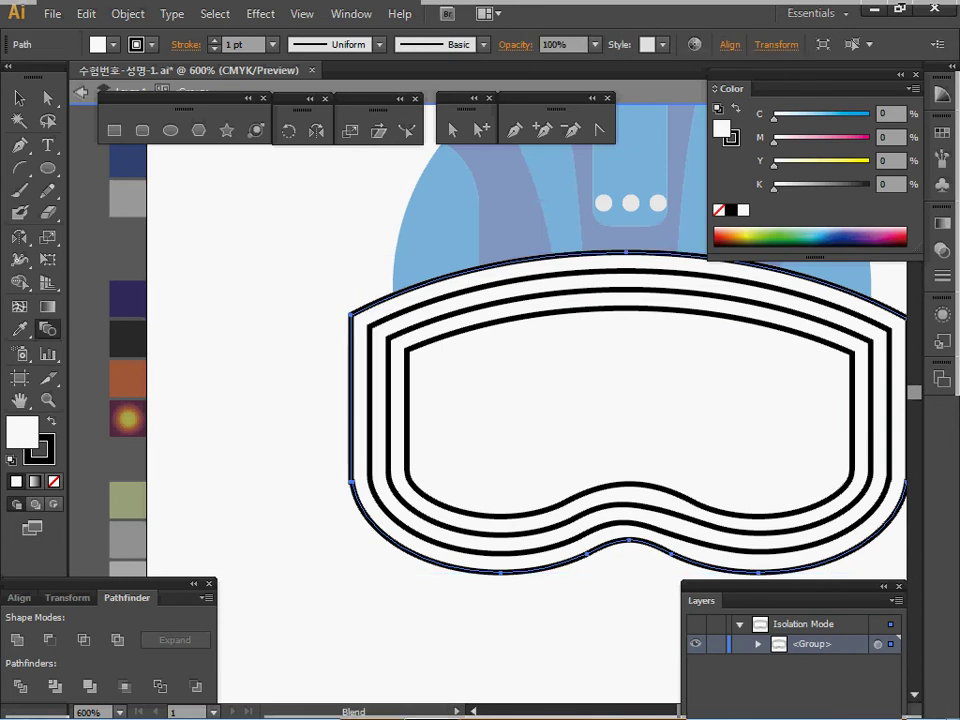
key(i)
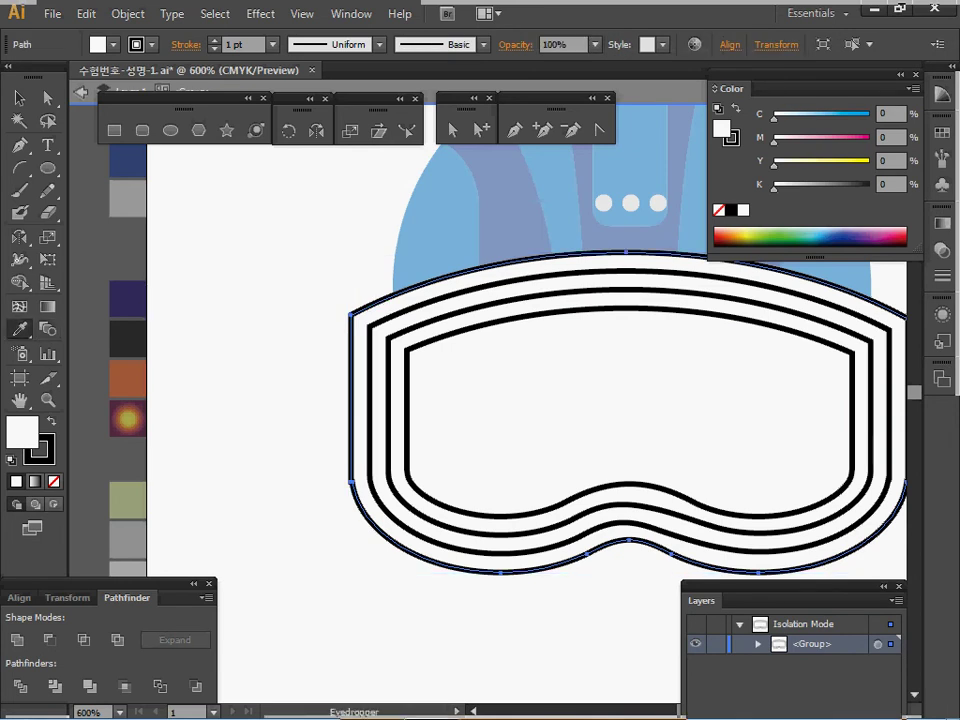
click(127, 298)
key(v)
ctrl+click(379, 400)
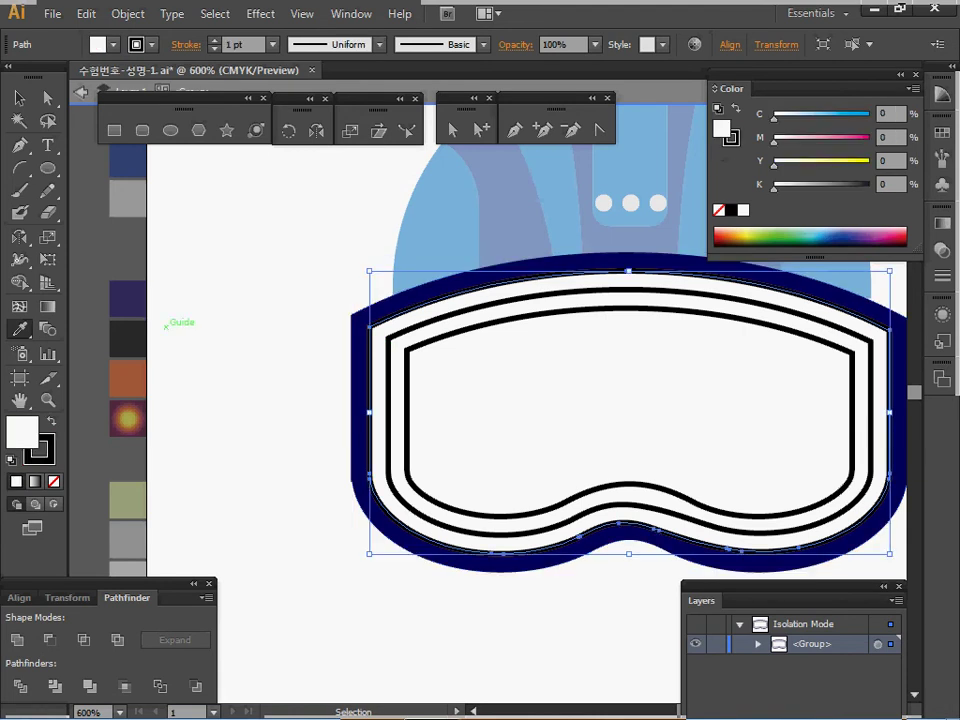
click(127, 338)
Step: Sample the orange swatch onto the third goggle outline and the yellow-to-dark-purple radial gradient swatch onto the innermost lens shape
ctrl+click(397, 400)
key(i)
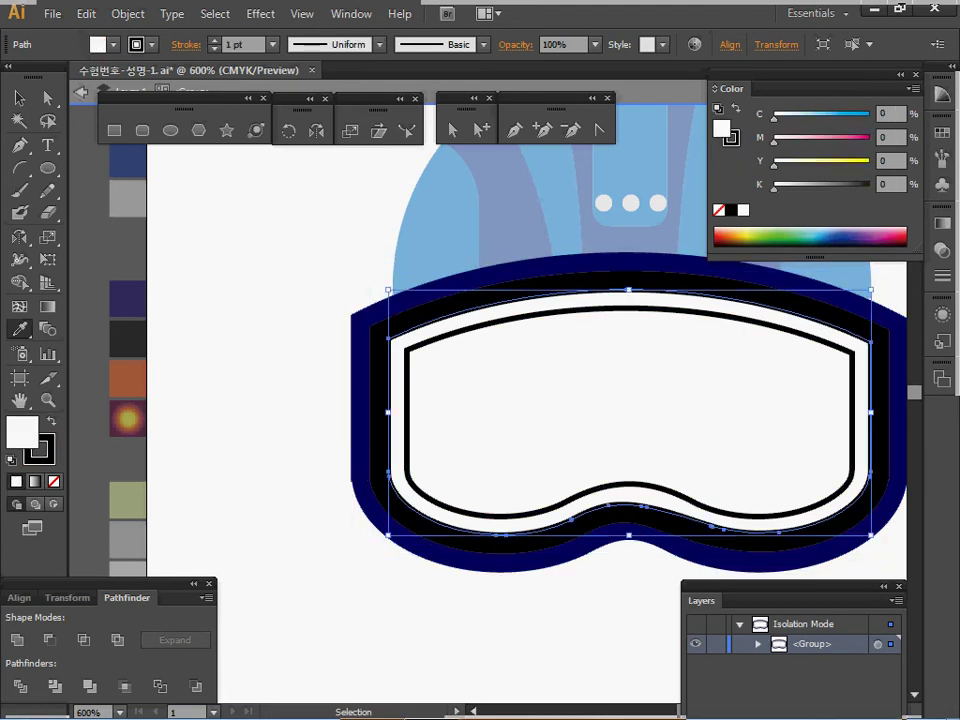
click(127, 378)
key(v)
click(628, 420)
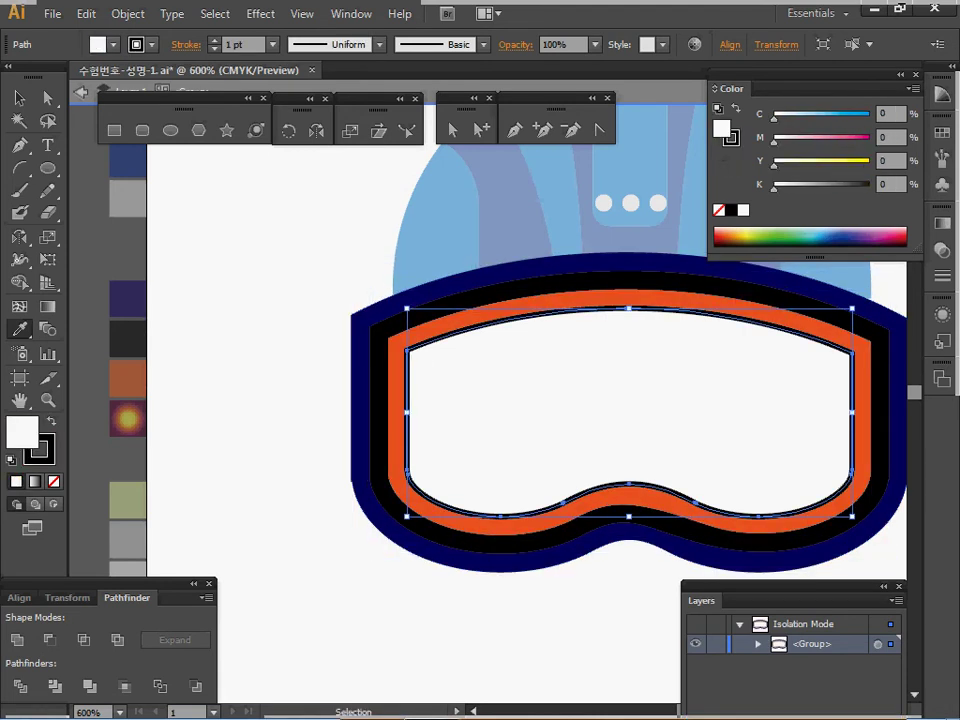
key(i)
click(127, 418)
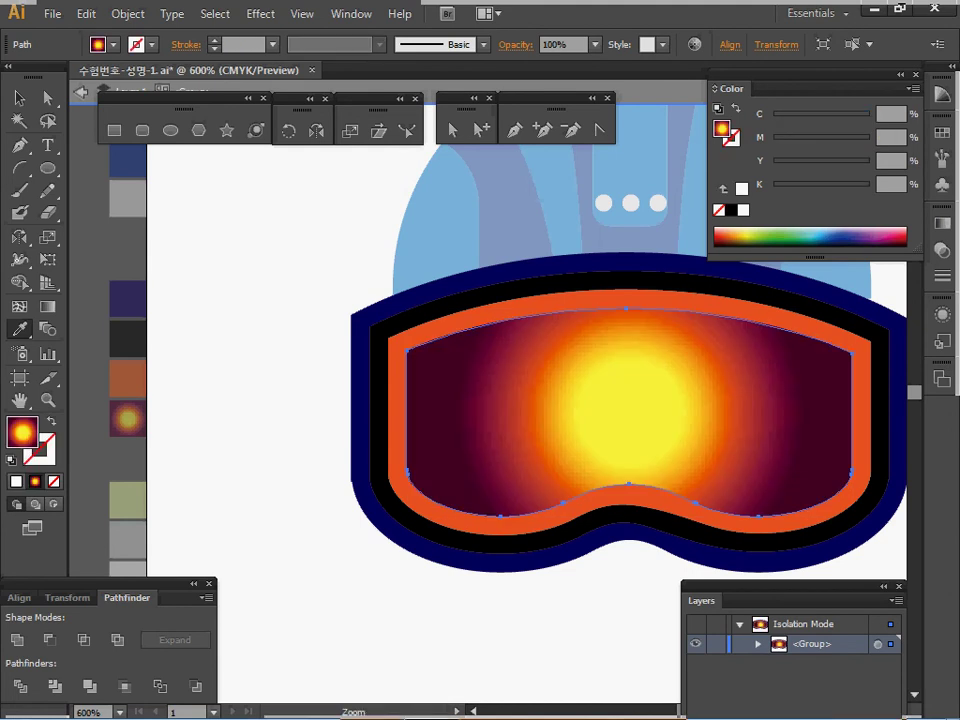
Step: Inspect the colour stops of the lens's radial gradient and try adding an extra stop at 73.89%
ctrl+click(562, 405)
drag(562, 405, 467, 337)
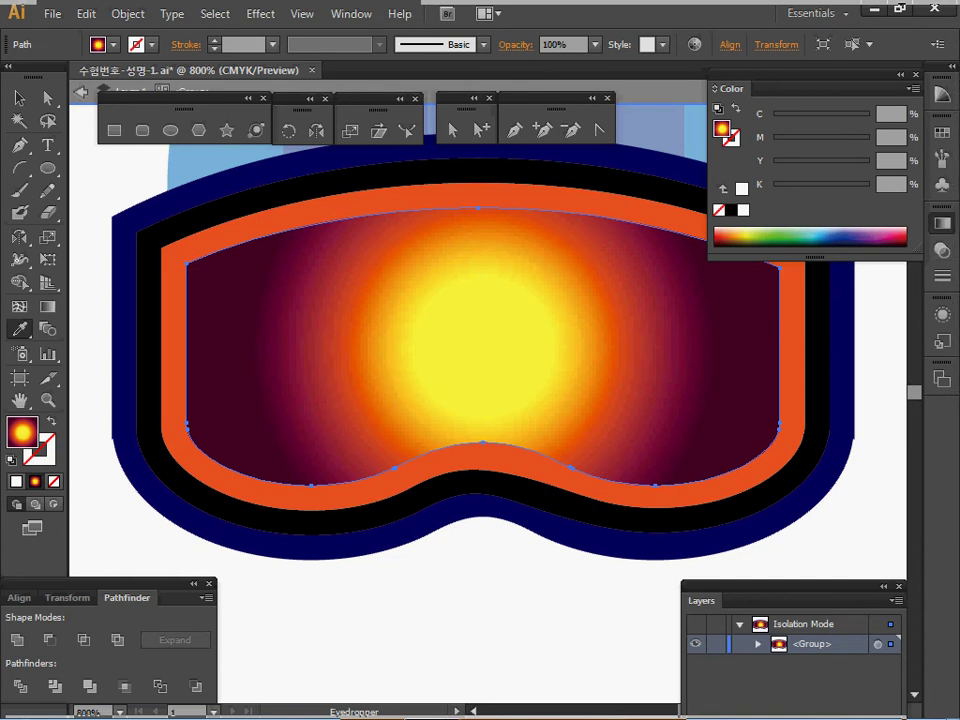
click(942, 223)
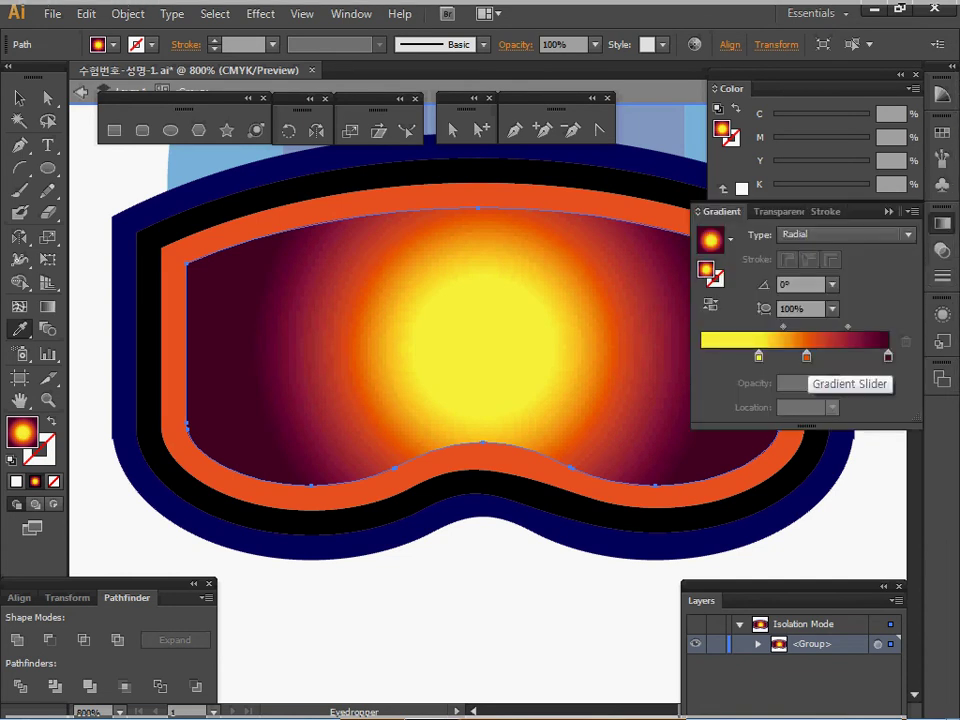
click(806, 356)
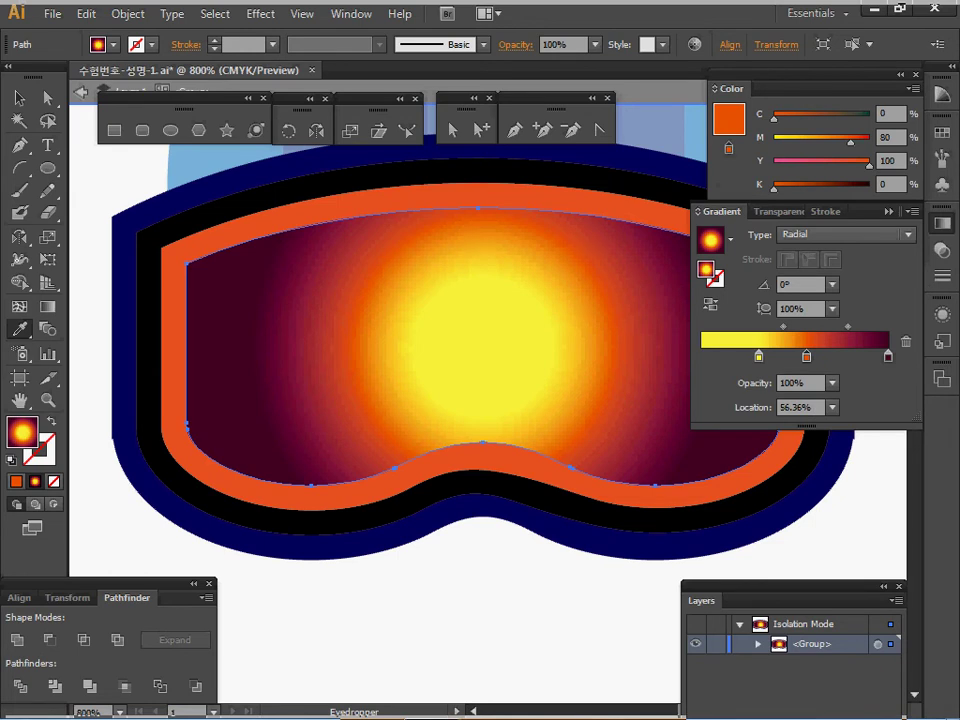
click(839, 354)
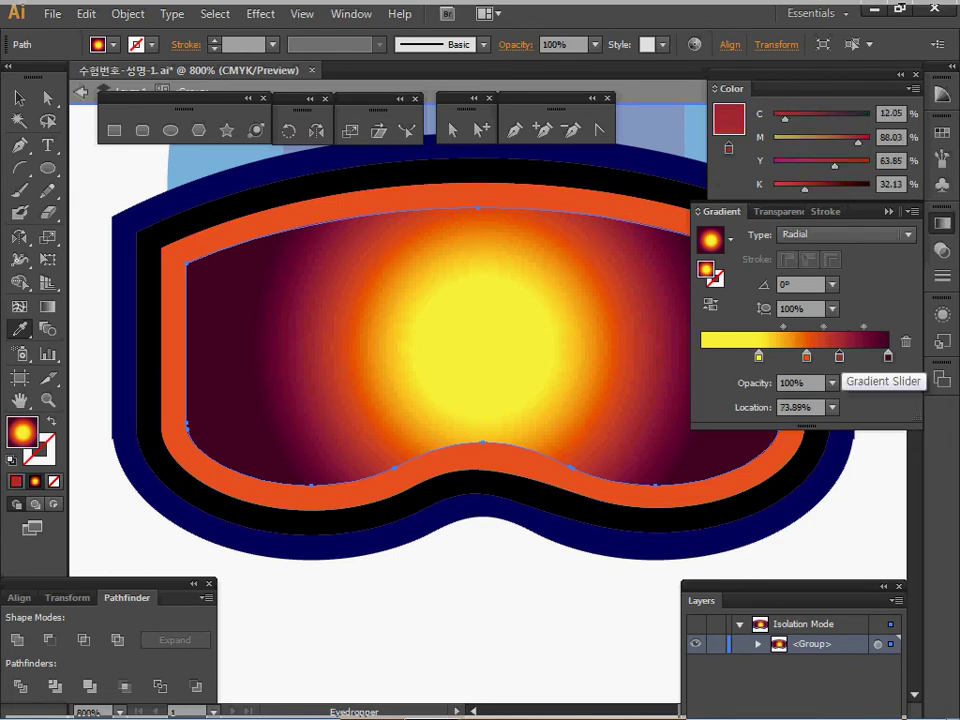
double_click(839, 355)
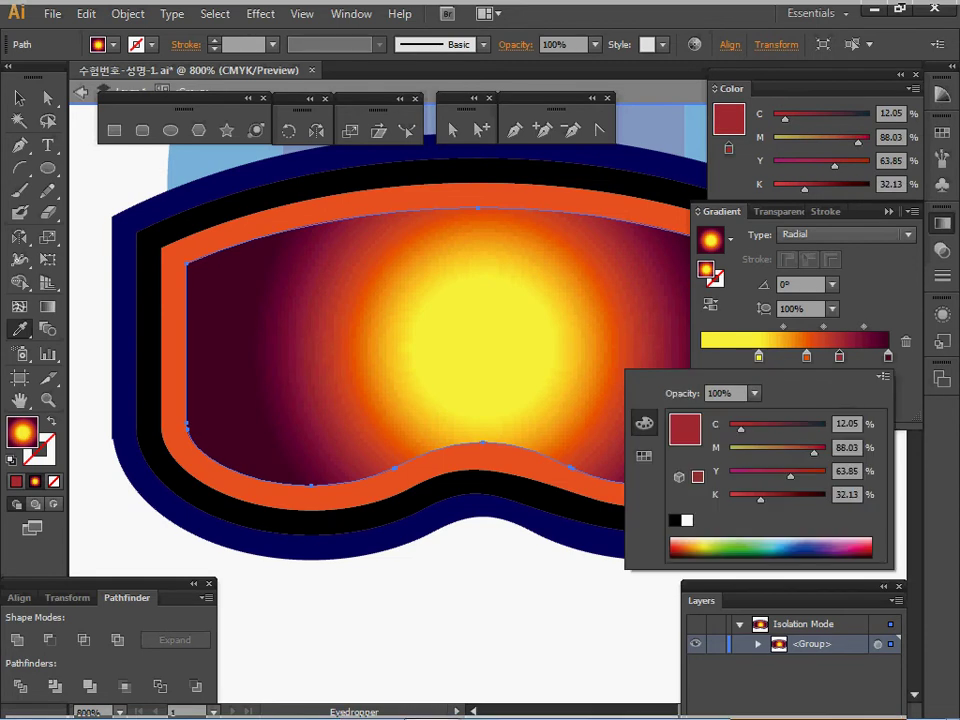
key(Escape)
key(ctrl+z)
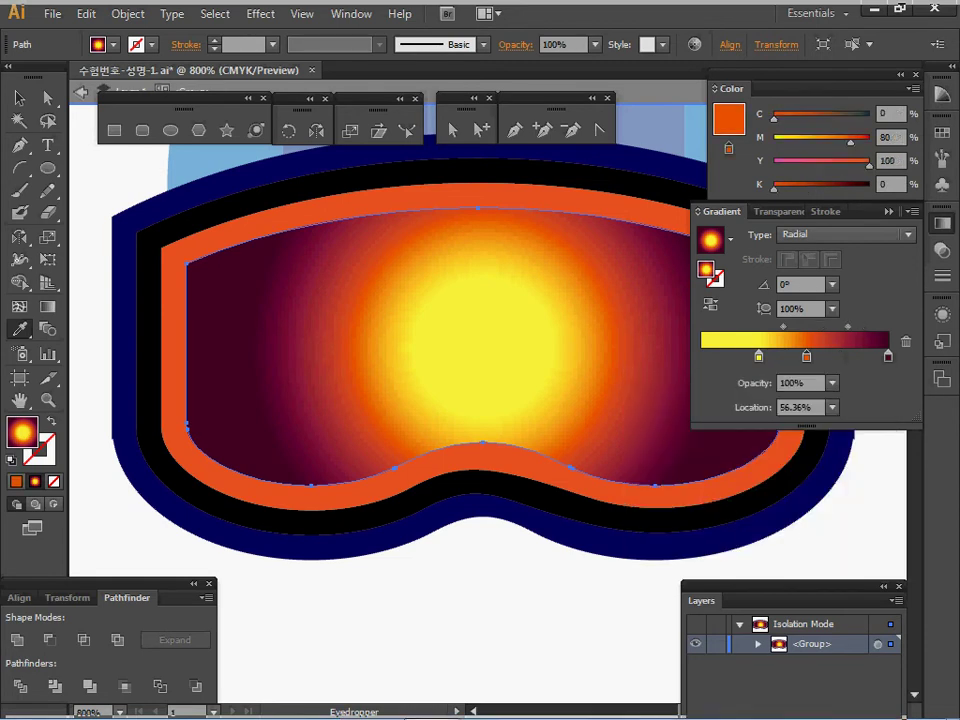
click(758, 356)
click(806, 356)
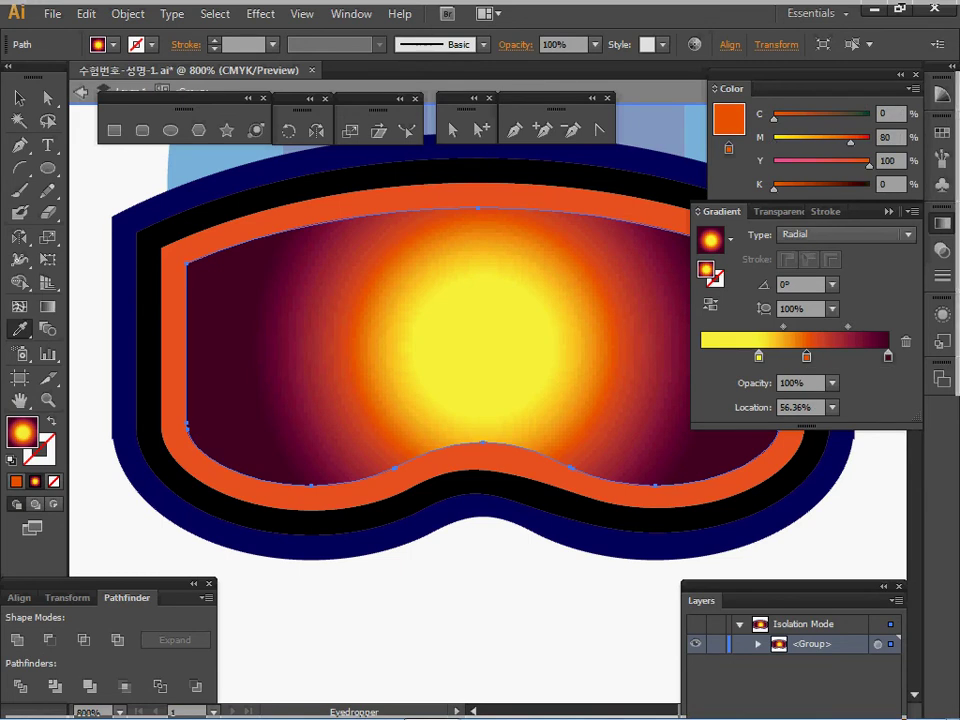
click(889, 211)
key(space)
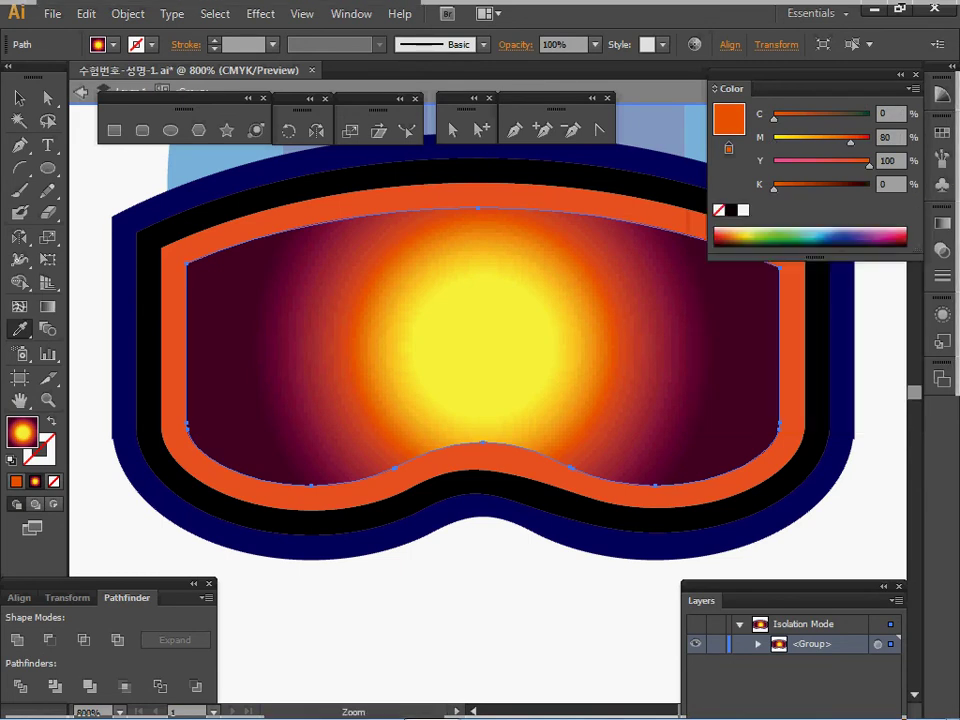
Step: Redraw the lens's radial gradient from its upper centre edge down to the orange band at the nose, save the file and deselect the lens
ctrl+alt+click(495, 303)
drag(495, 303, 451, 243)
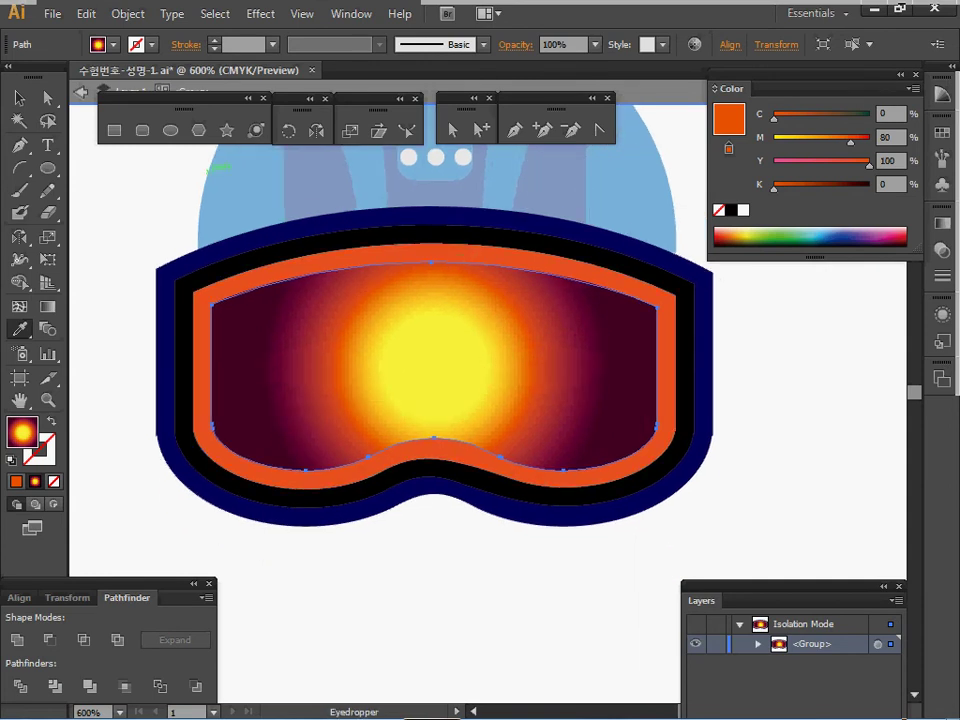
key(g)
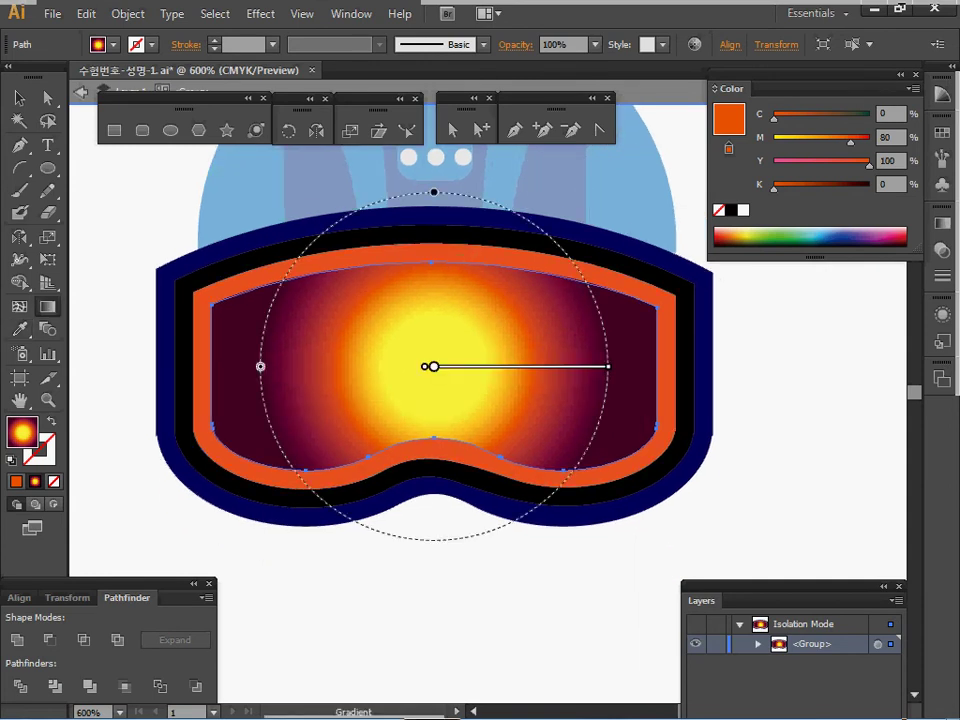
drag(430, 262, 434, 465)
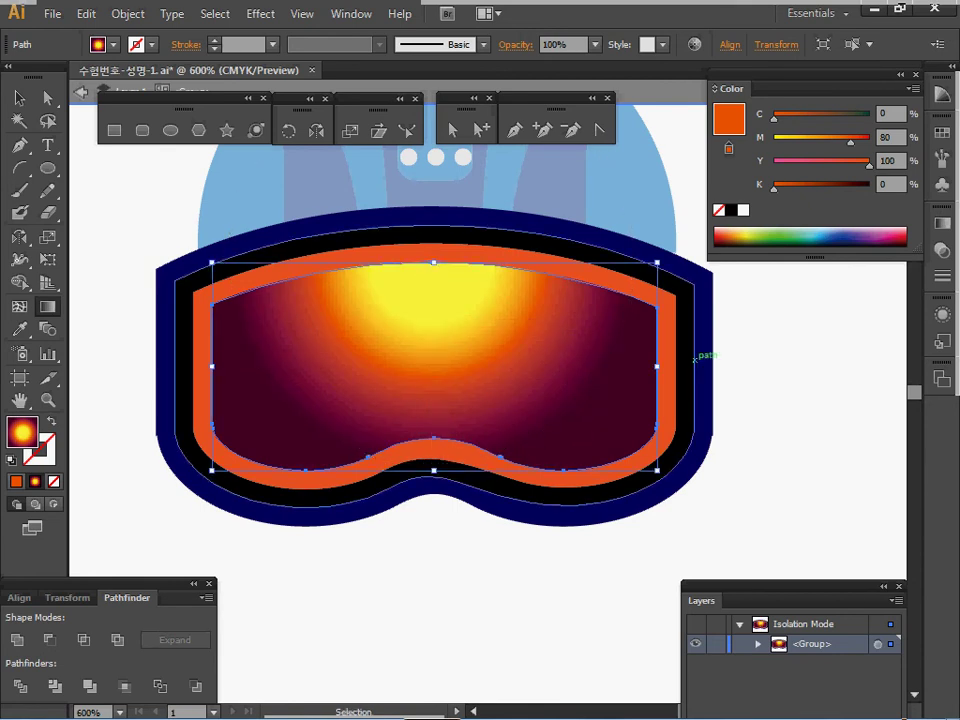
key(ctrl+s)
ctrl+alt+click(613, 388)
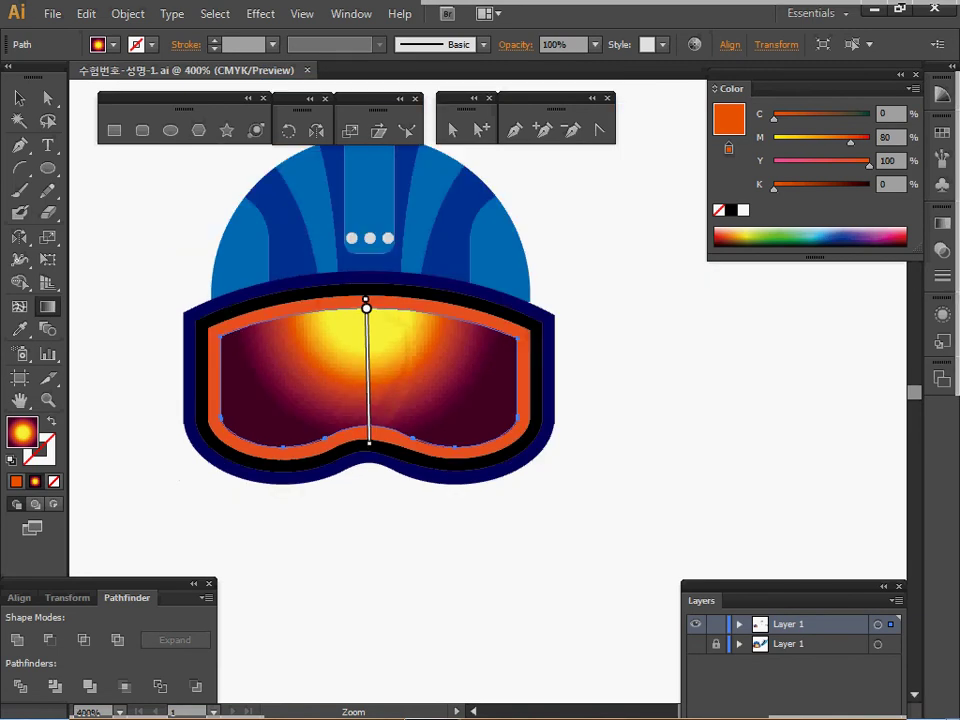
ctrl+click(671, 461)
Step: Show the locked reference layer and switch the drawing layer to outline view for tracing the goggle's lens scenery
scroll(510, 362, up, 1)
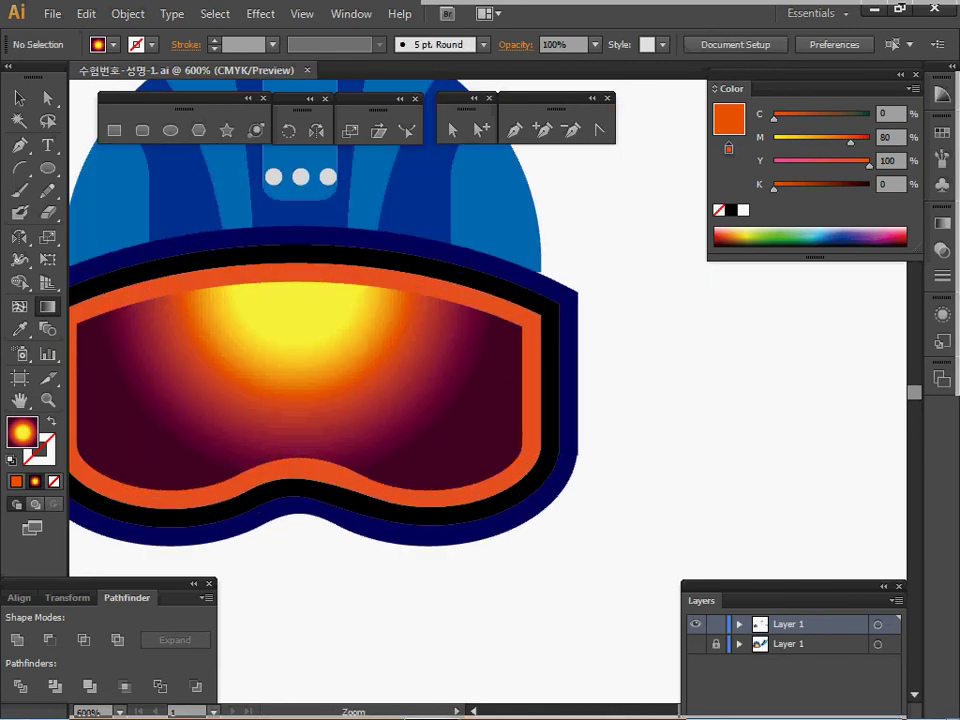
ctrl+click(354, 404)
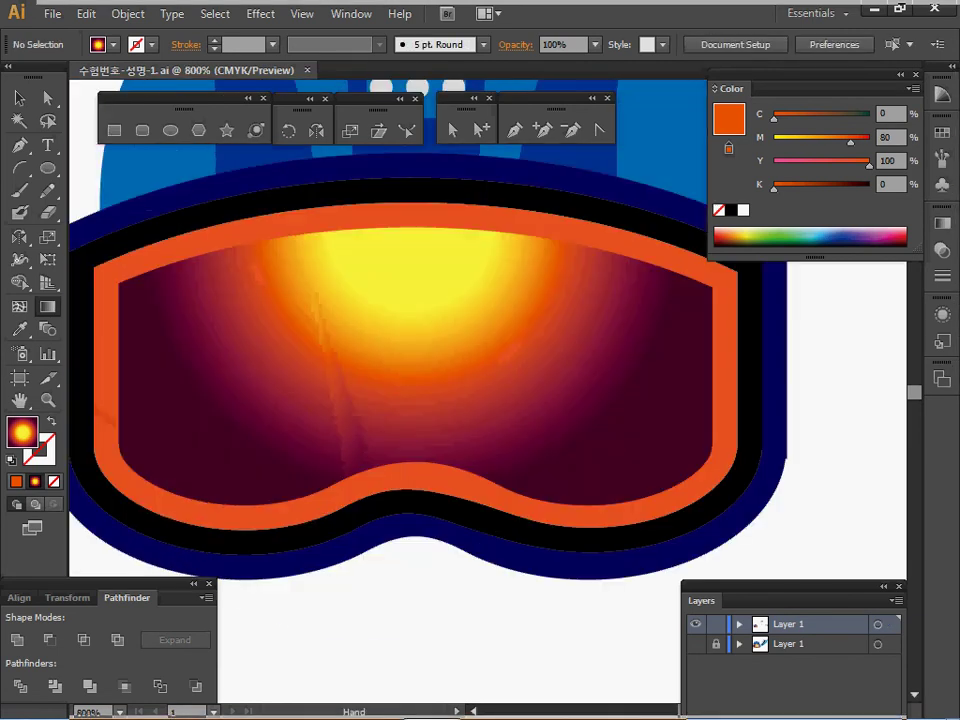
ctrl+alt+click(615, 372)
drag(294, 373, 407, 354)
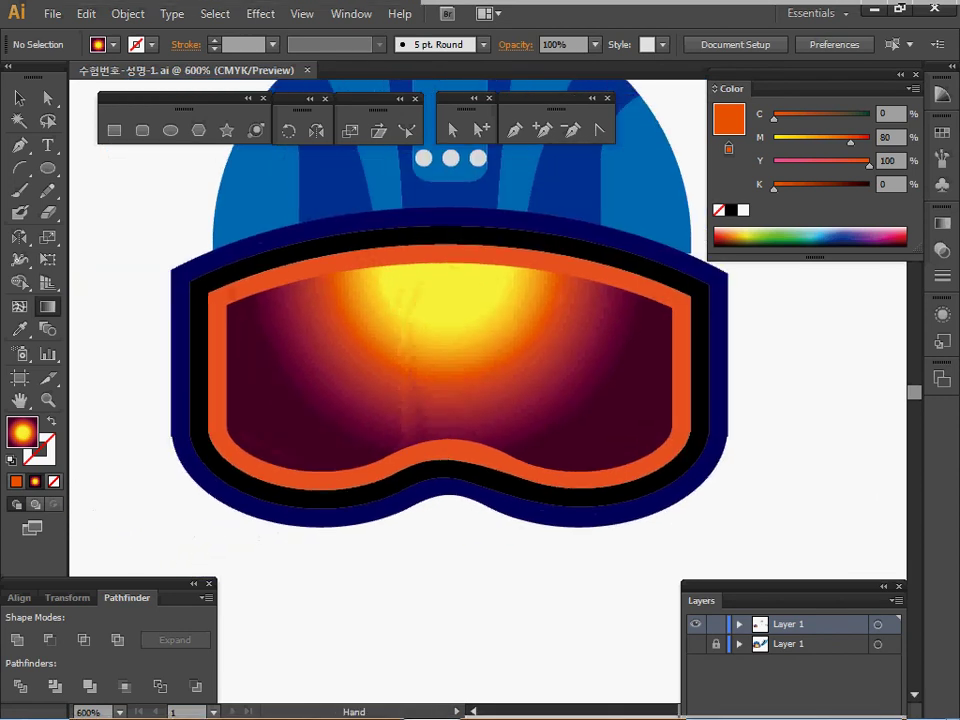
click(695, 644)
ctrl+click(695, 624)
ctrl+click(466, 487)
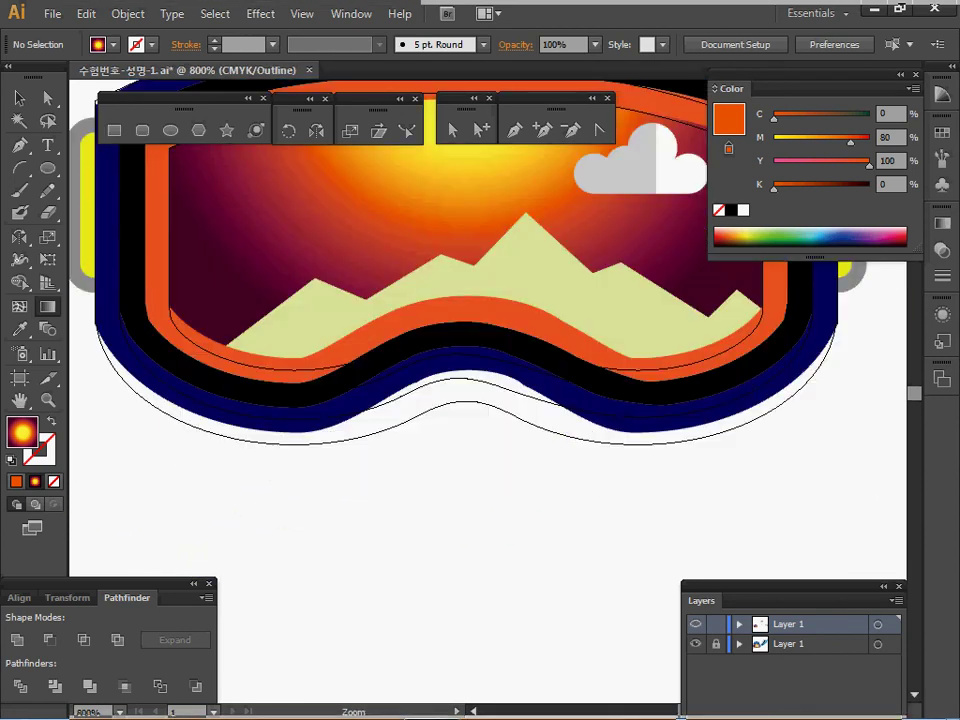
drag(466, 487, 484, 600)
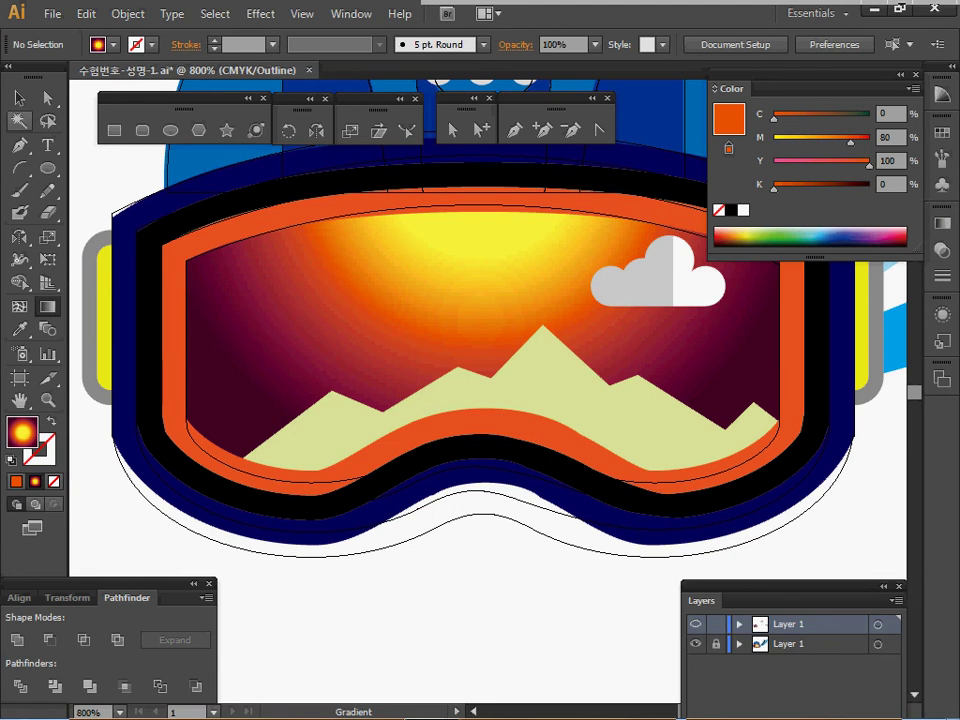
Step: Trace the reference mountain ridge with the Pen tool as a closed straight-edged shape extending past the lens, and return to preview without the reference
key(p)
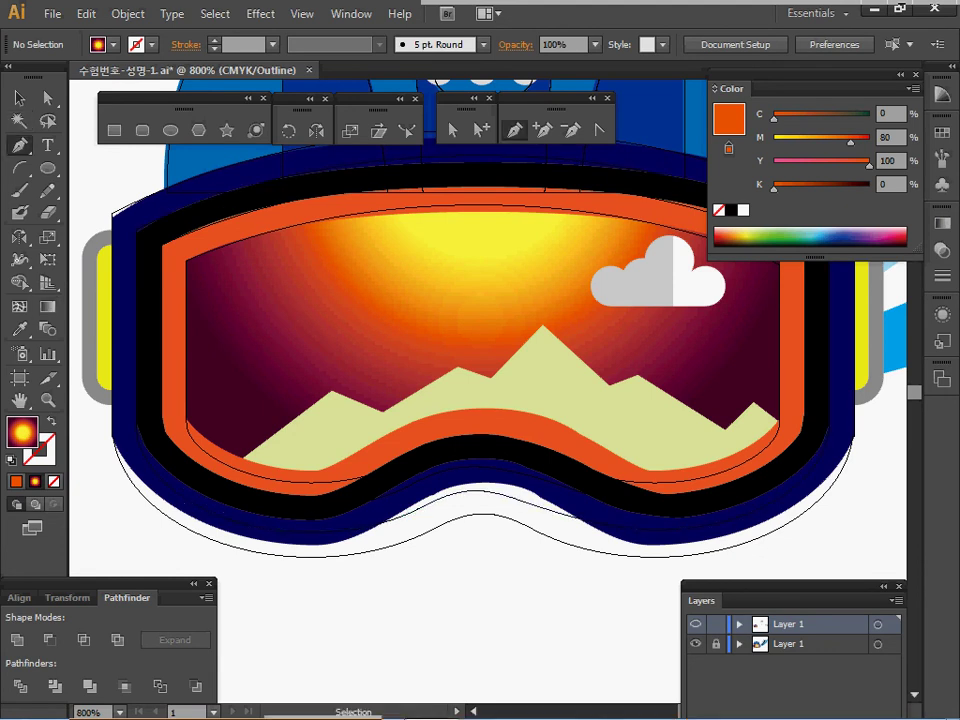
click(161, 530)
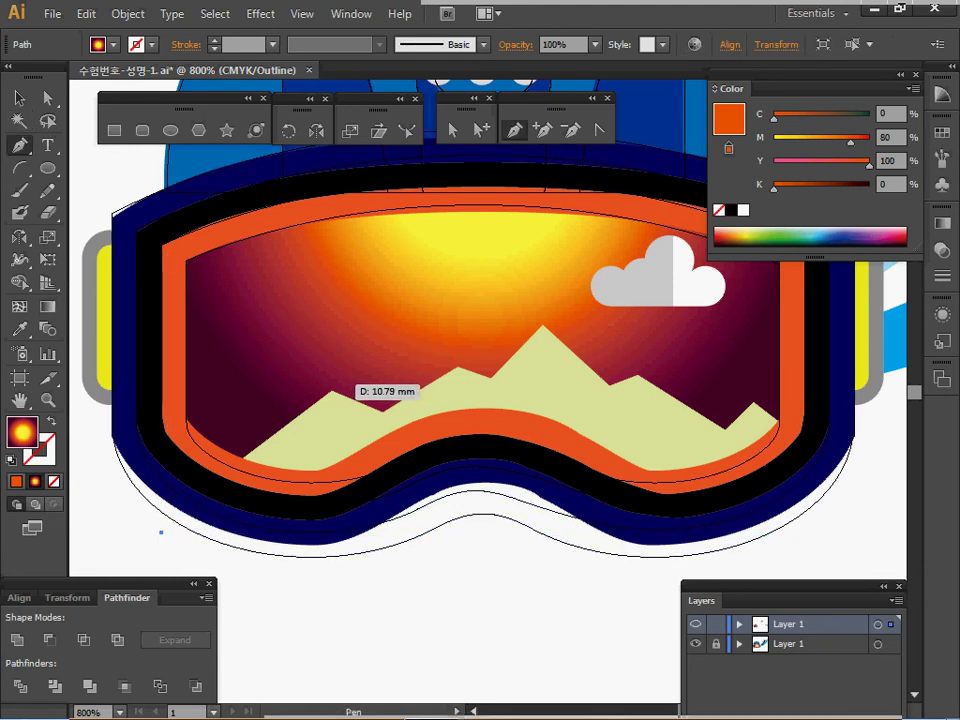
click(332, 390)
click(383, 410)
click(457, 367)
click(490, 378)
click(542, 326)
click(609, 384)
click(637, 376)
click(726, 429)
click(754, 402)
click(876, 488)
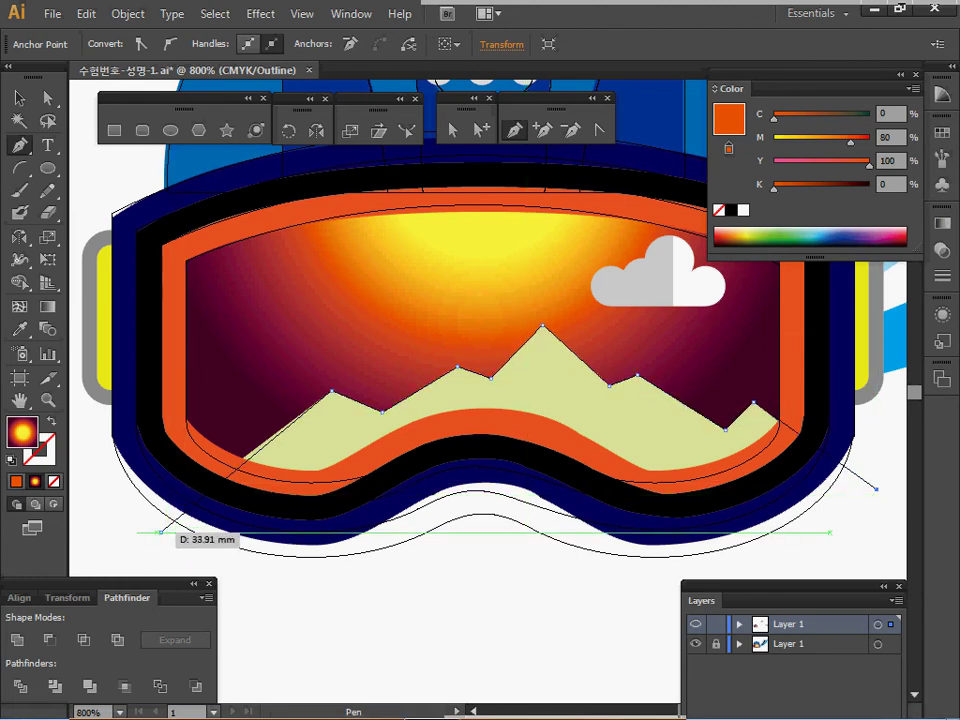
click(161, 531)
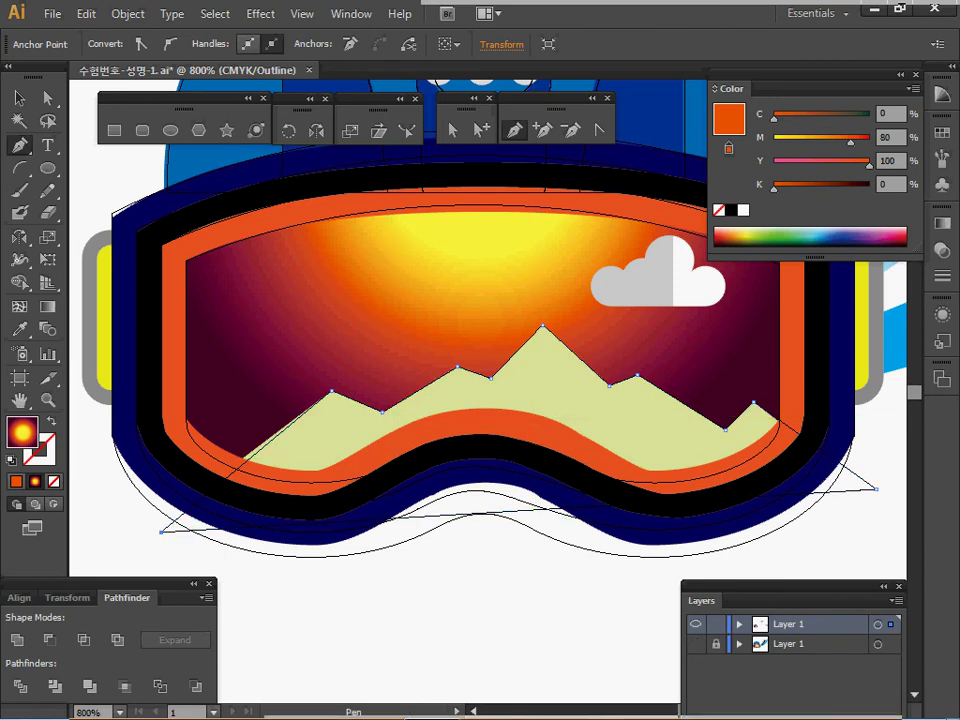
ctrl+click(695, 644)
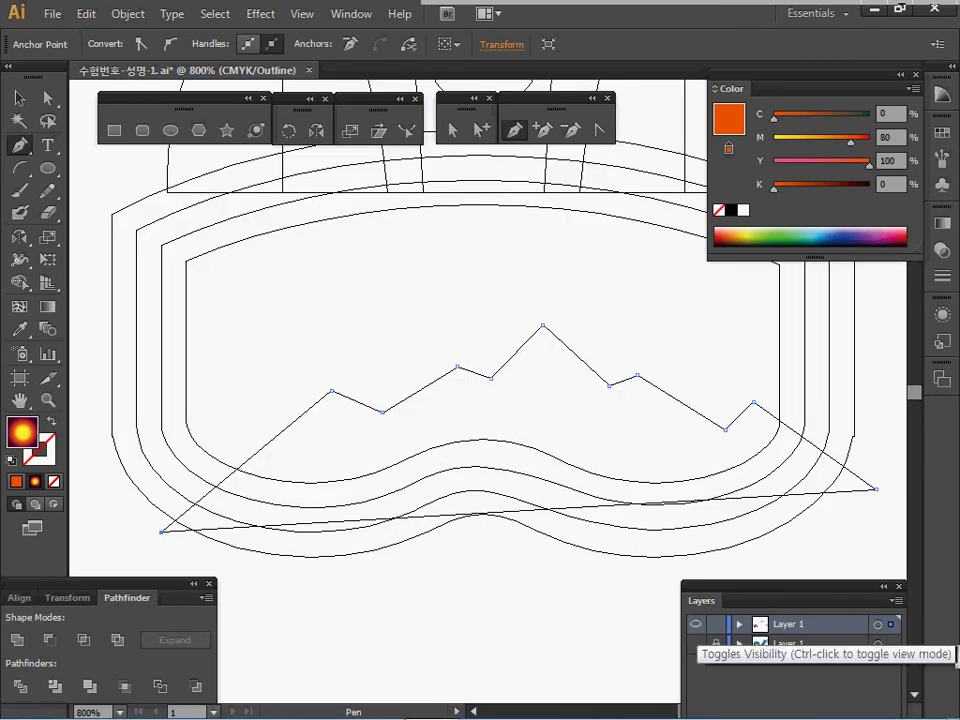
ctrl+click(695, 644)
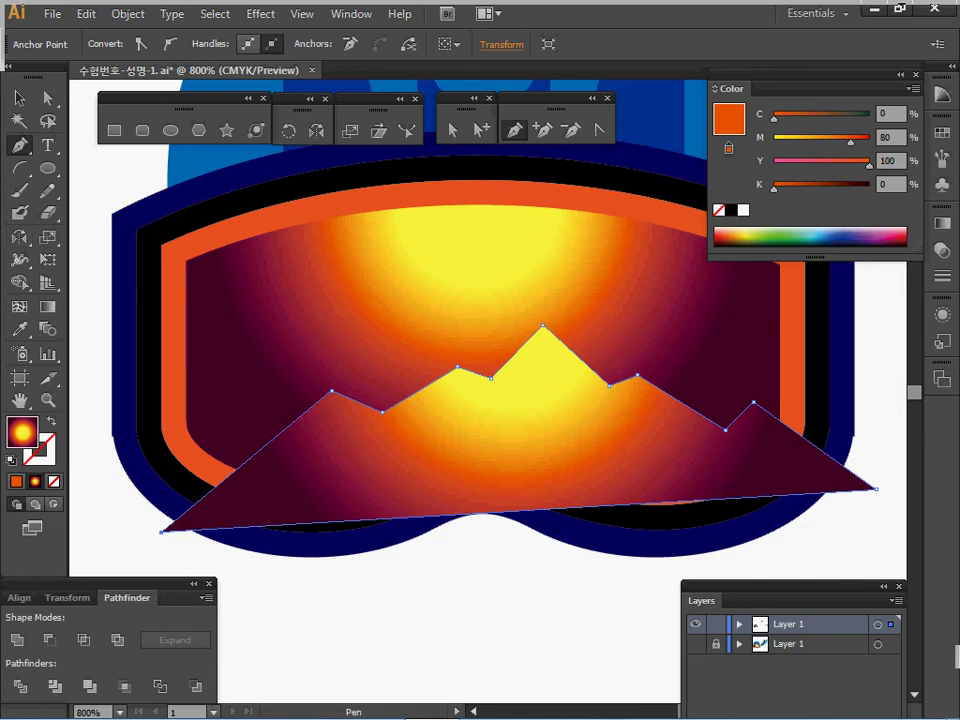
Step: Remove the mountain ridge's stroke and fill it with the pale yellow-green sampled from the swatch column beside the artboard
key(d)
key(x)
key(slash)
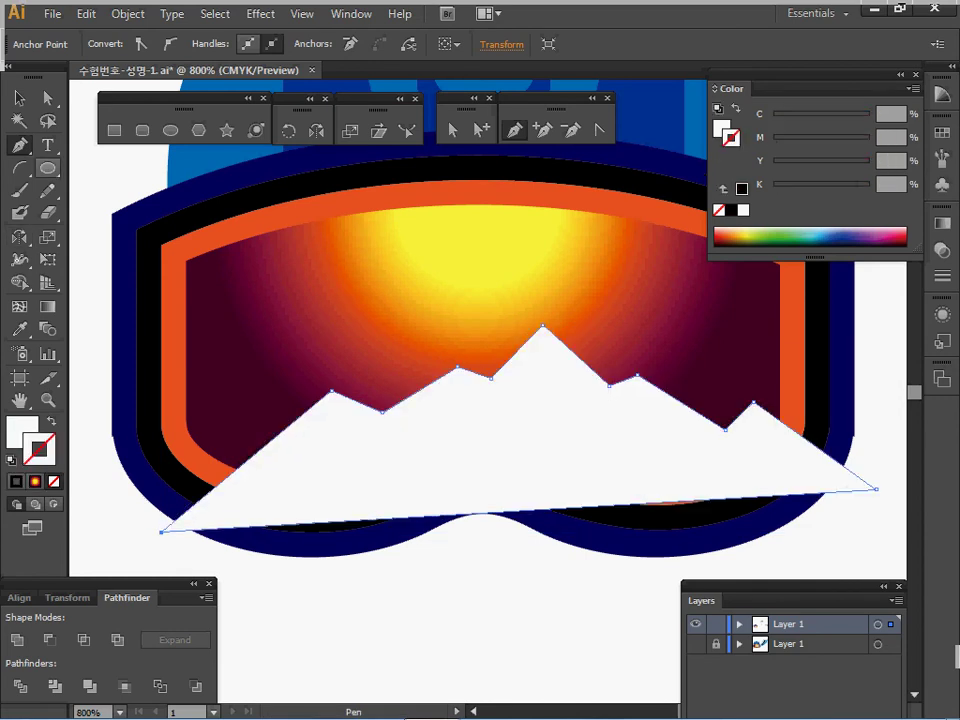
key(a)
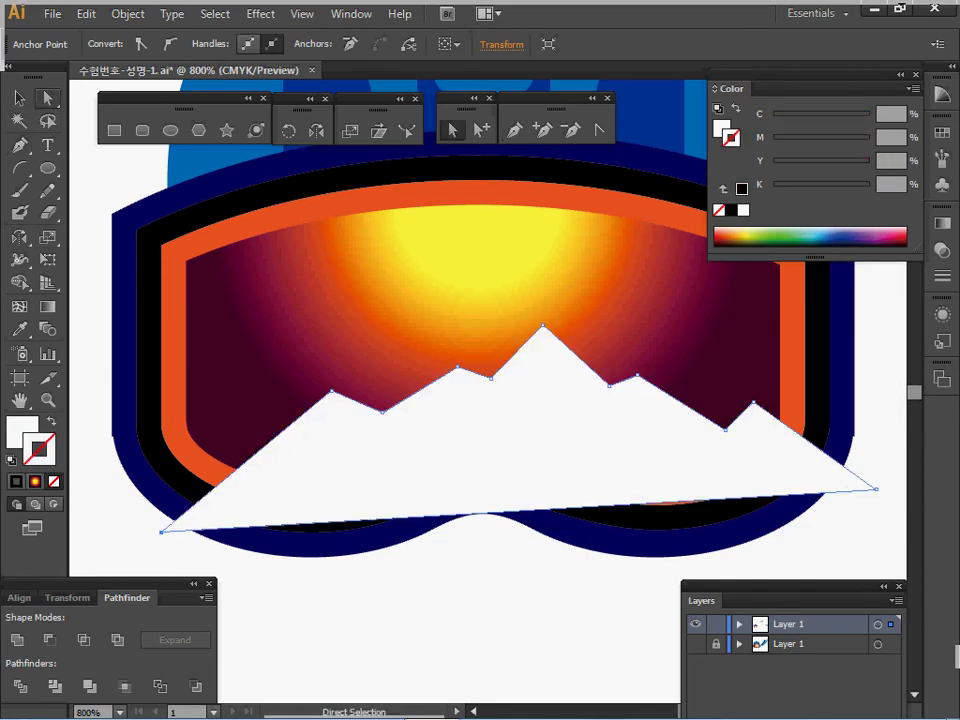
ctrl+alt+click(509, 427)
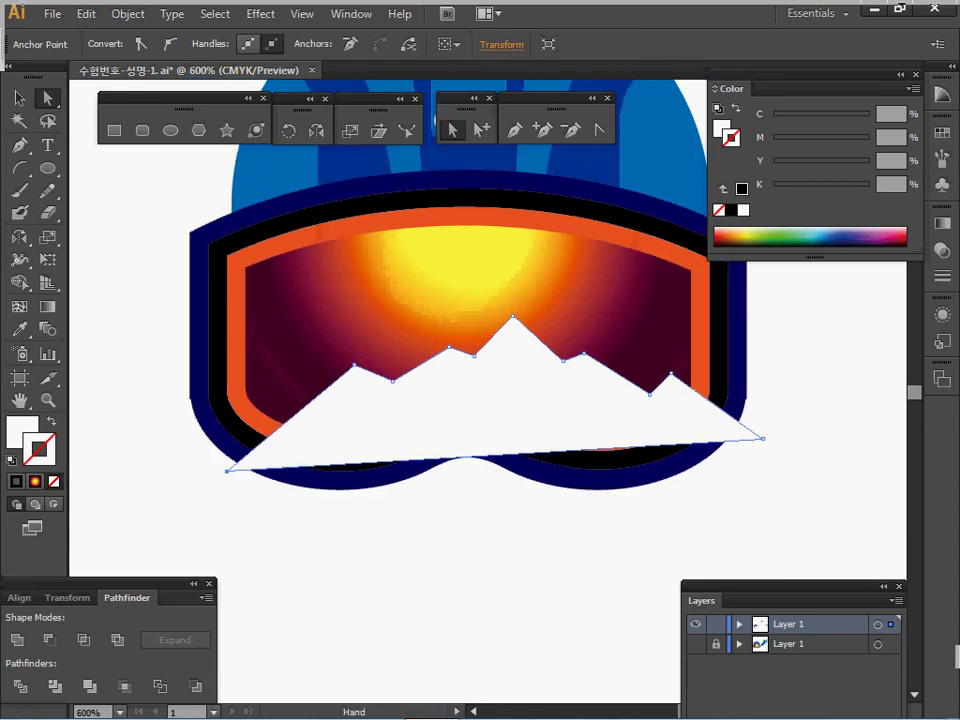
ctrl+alt+click(314, 406)
drag(398, 545, 370, 511)
key(i)
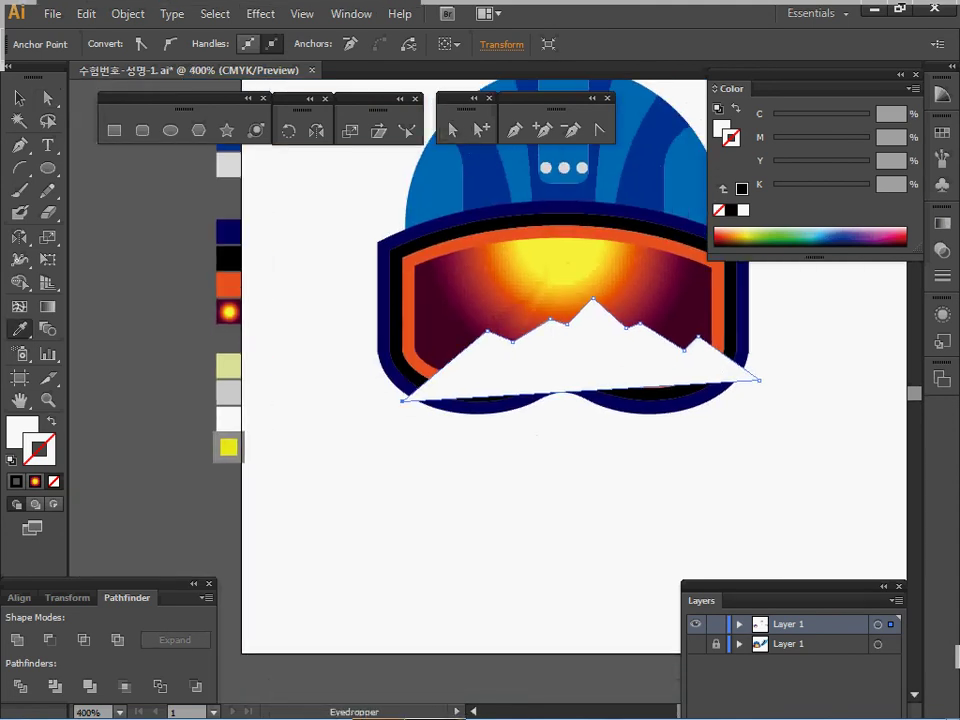
click(228, 366)
Step: Divide the mountain and lens shapes with Pathfinder, delete the mountain portion outside the lens and save the file
key(ctrl+plus)
key(a)
drag(661, 385, 676, 405)
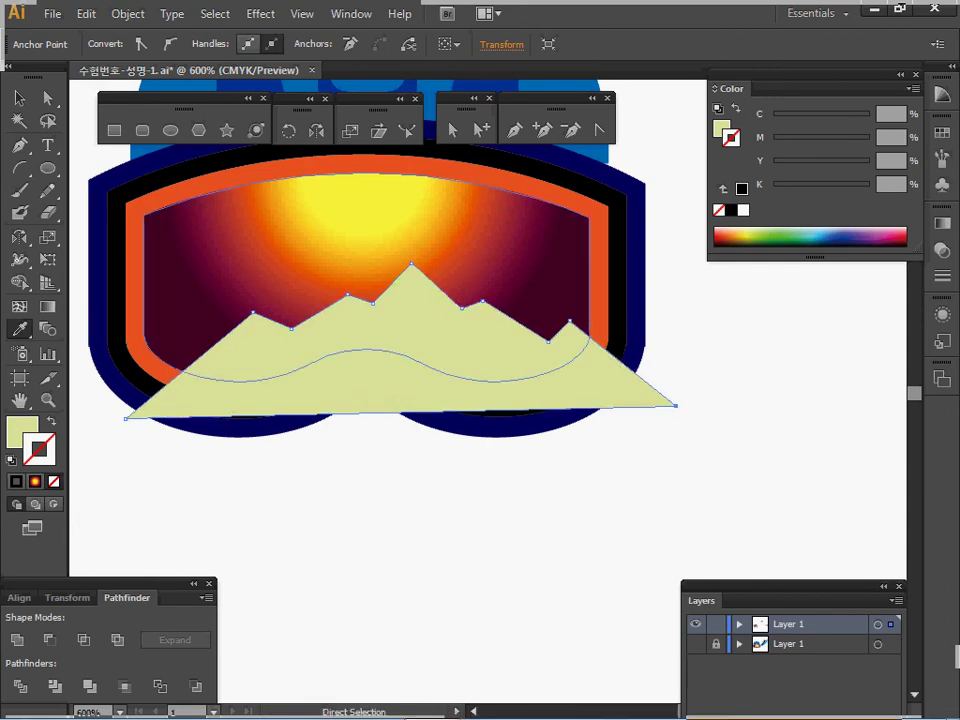
ctrl+shift+click(490, 250)
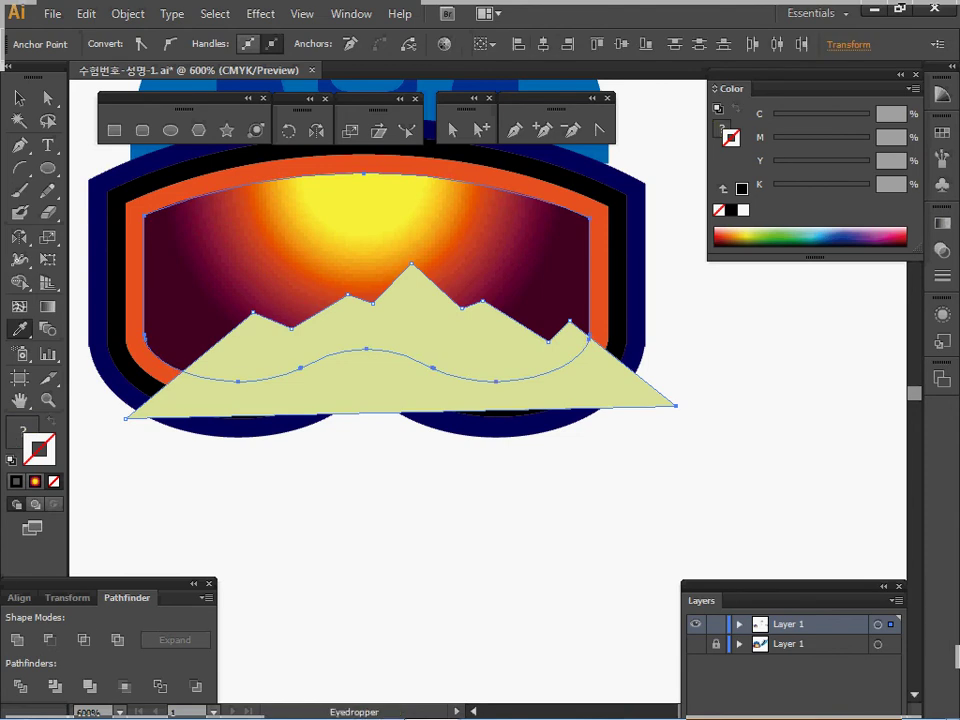
click(20, 686)
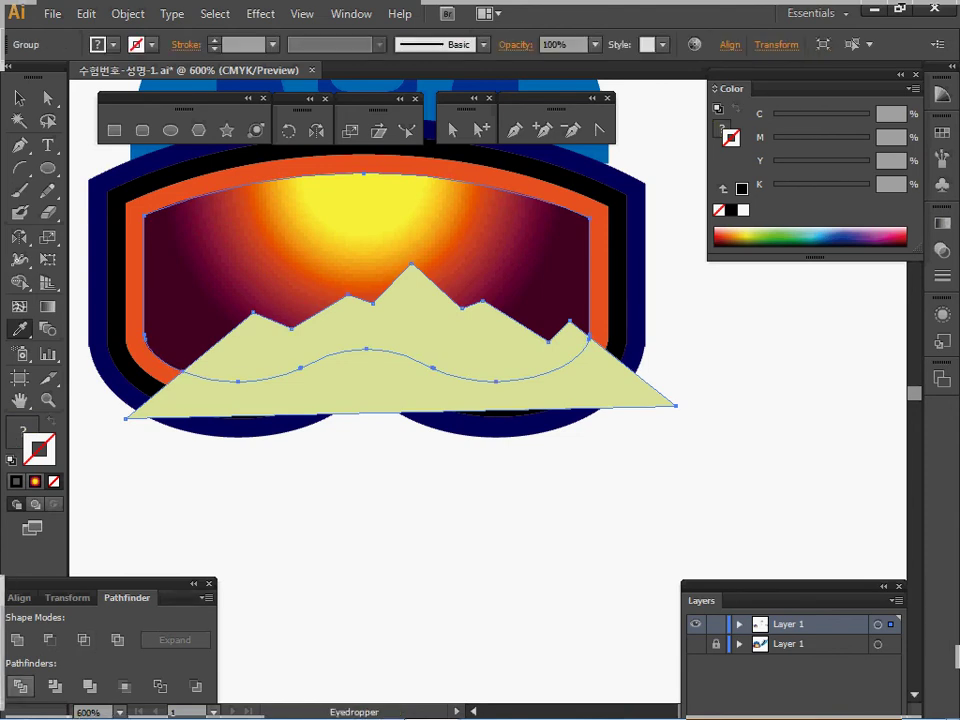
ctrl+click(384, 482)
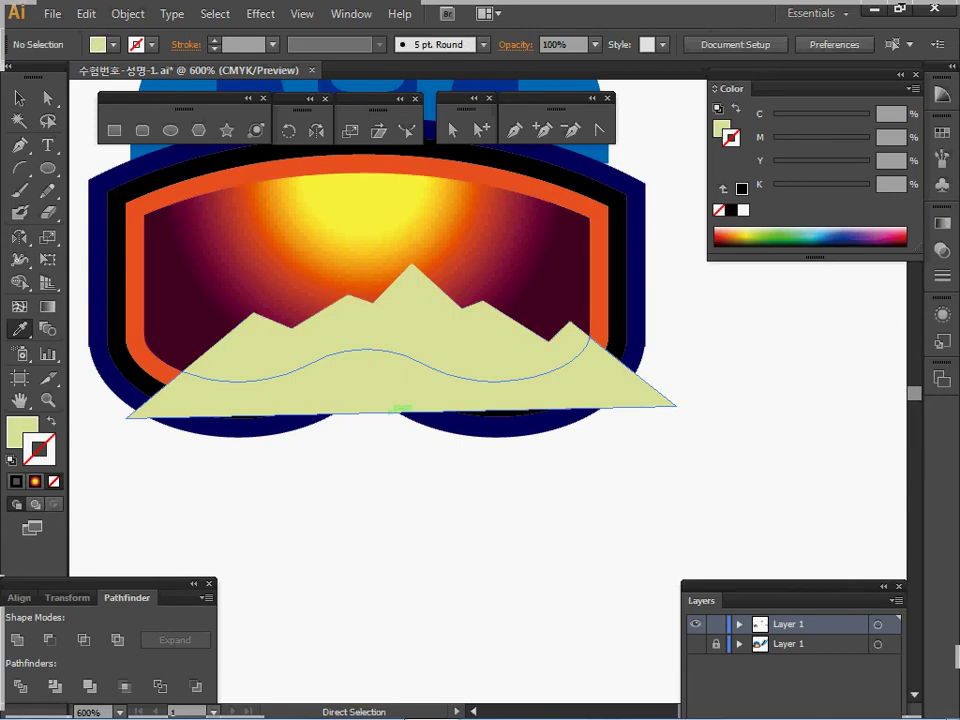
ctrl+click(384, 393)
key(Delete)
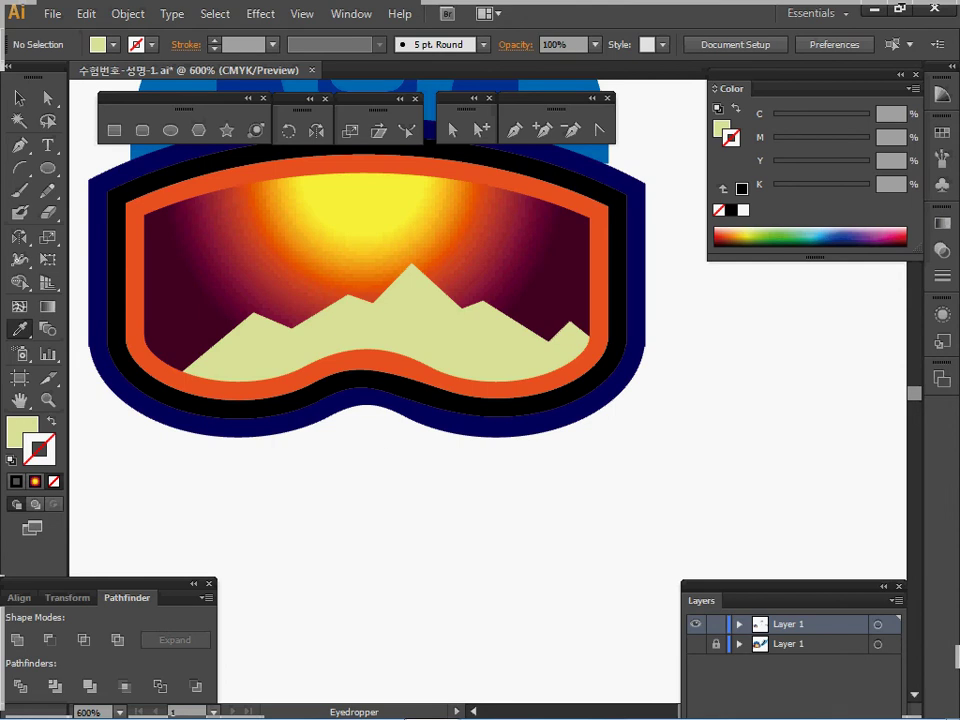
ctrl+alt+click(361, 448)
drag(547, 354, 501, 430)
key(ctrl+s)
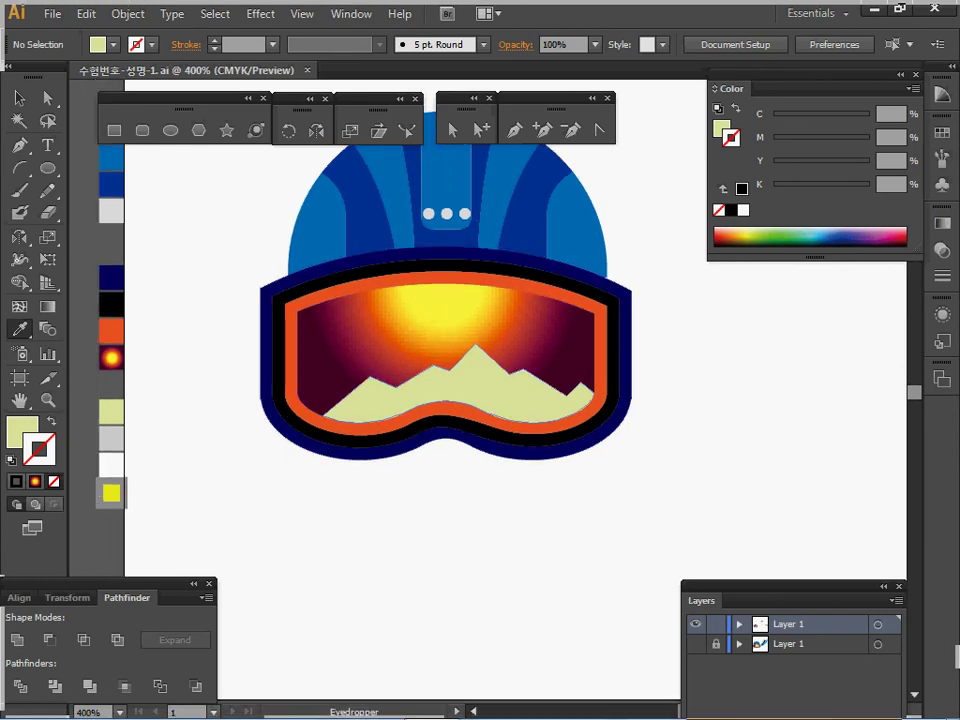
Step: Examine the goggles' nested outlines, outer edges and clipped mountain up close
ctrl+click(523, 349)
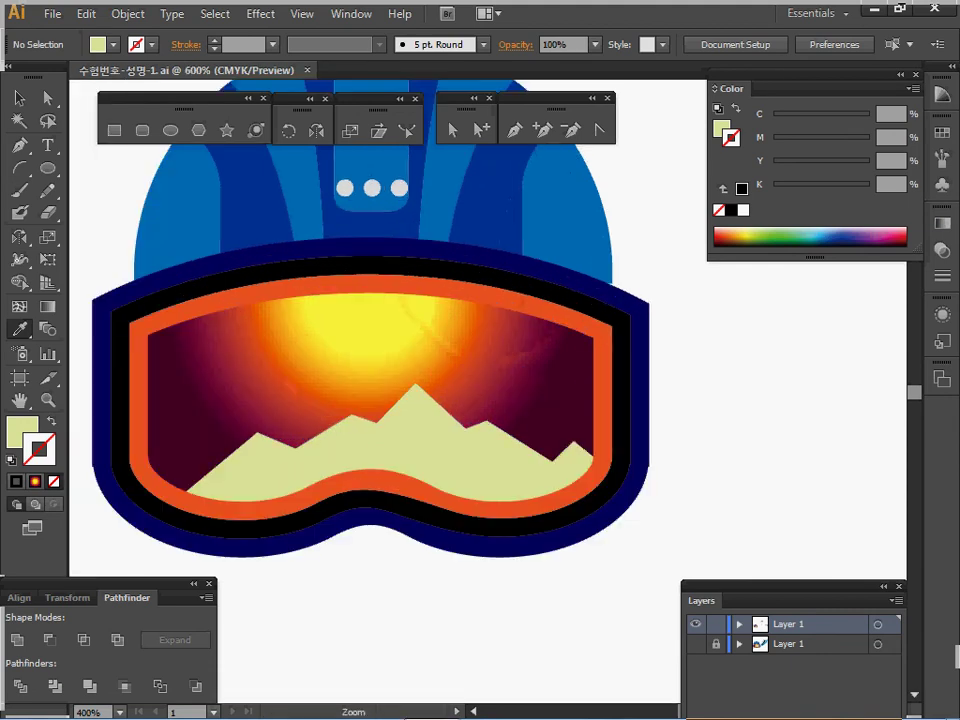
ctrl+click(533, 341)
ctrl+click(533, 341)
drag(535, 341, 693, 304)
ctrl+alt+click(605, 431)
ctrl+alt+click(601, 437)
drag(601, 437, 767, 411)
click(19, 98)
drag(326, 574, 483, 417)
drag(510, 461, 510, 456)
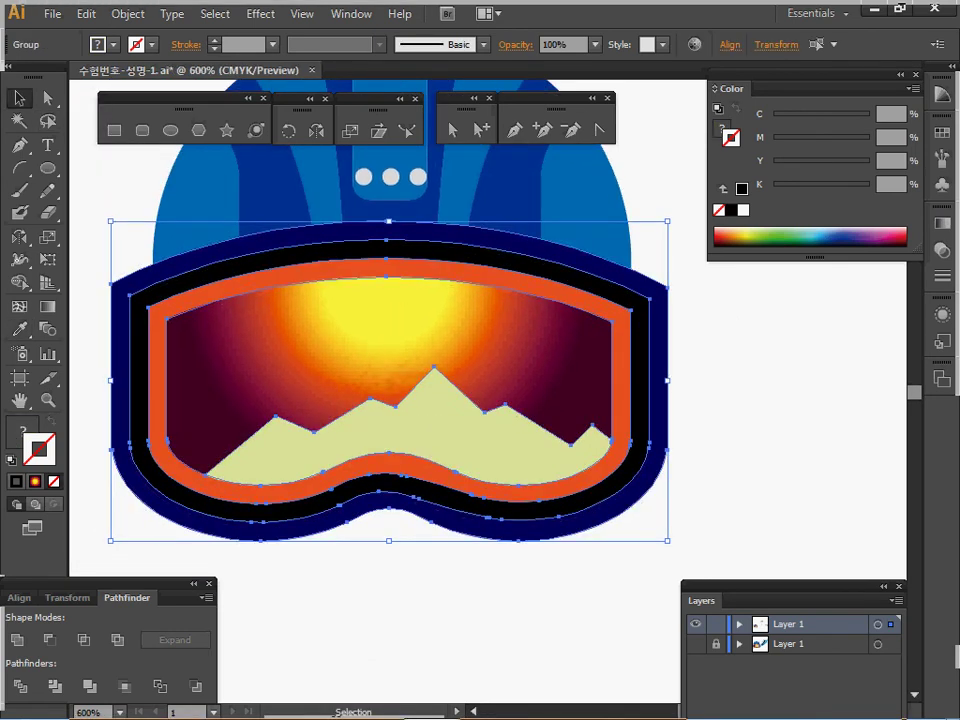
key(ctrl+shift+a)
key(ctrl+plus)
key(ctrl+plus)
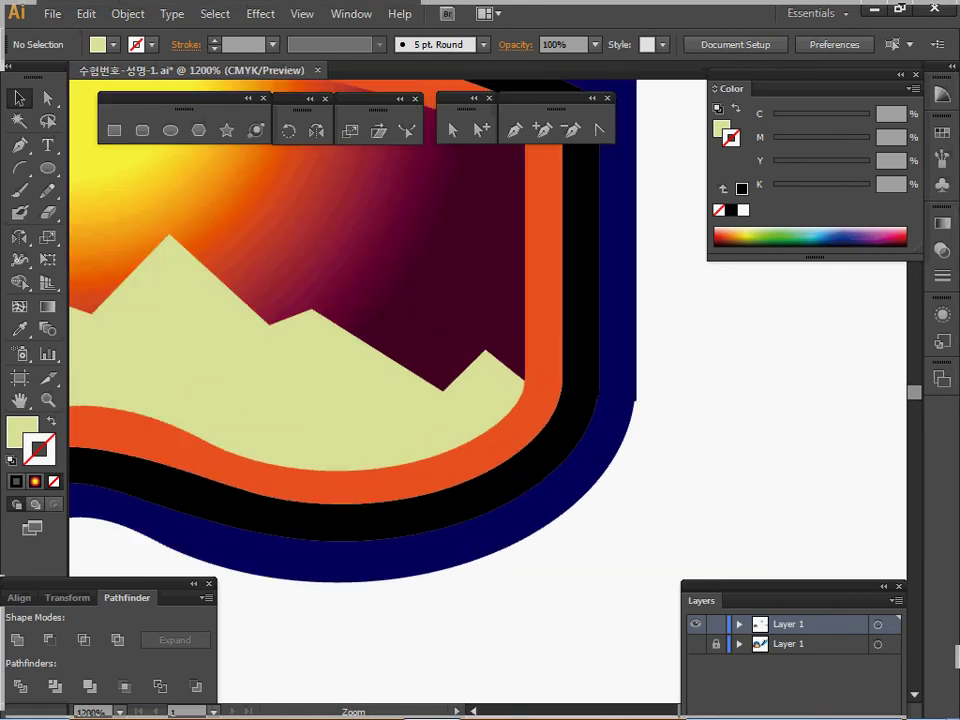
key(ctrl+a)
key(ctrl+minus)
key(ctrl+minus)
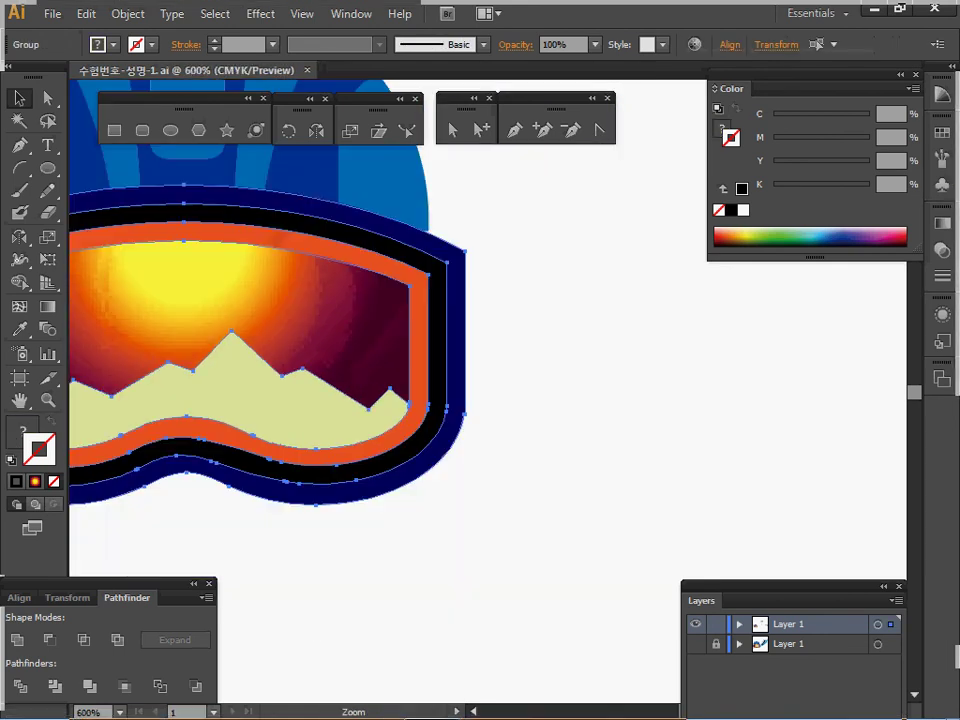
Step: Draw four overlapping circles of different sizes beside the helmet with default white fill and 1 pt black stroke, the largest at the peak
drag(500, 390, 369, 469)
key(ctrl+shift+a)
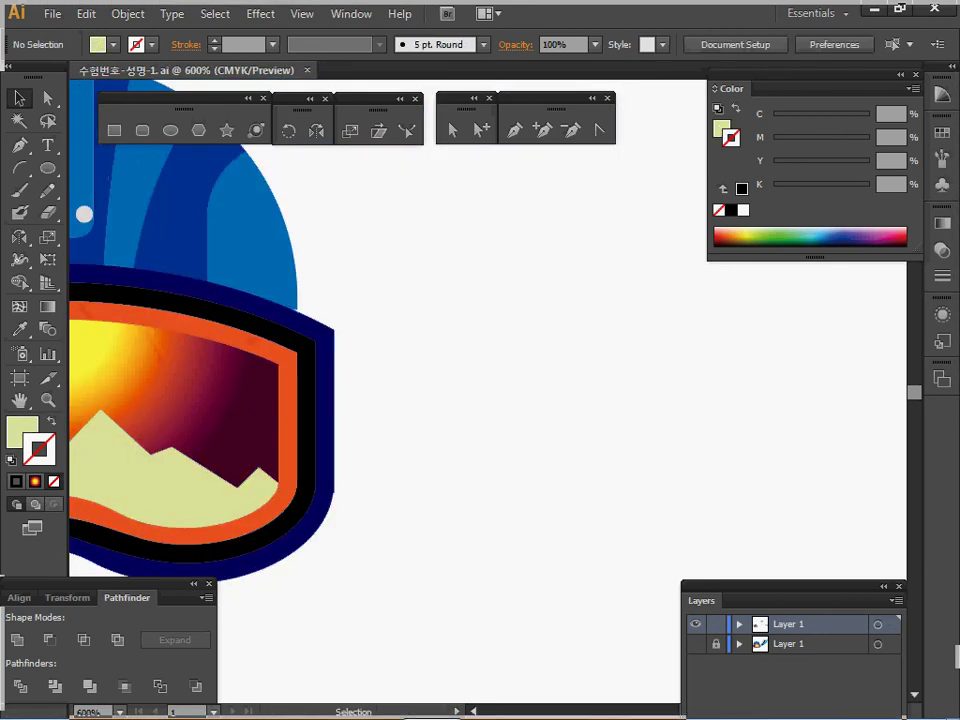
click(171, 130)
key(ctrl)
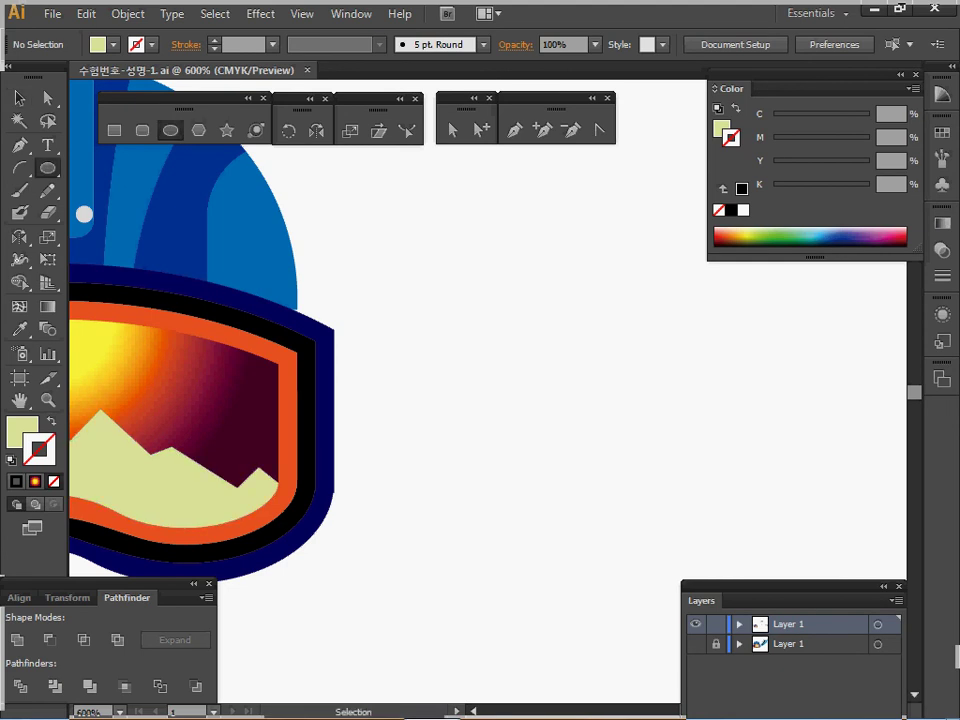
key(d)
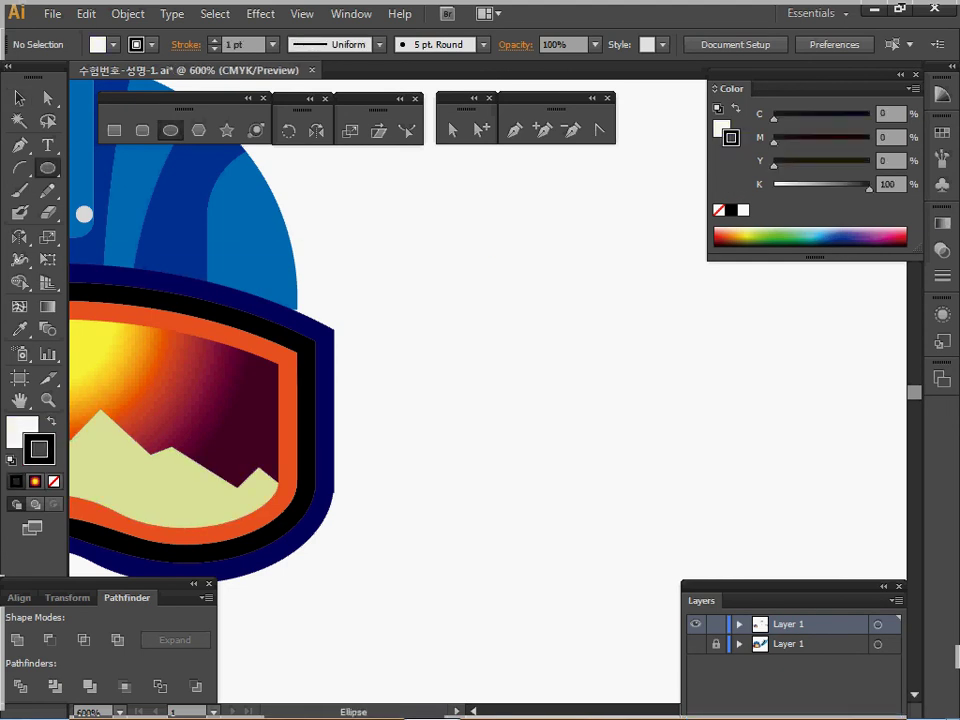
key(ctrl+plus)
drag(488, 391, 459, 346)
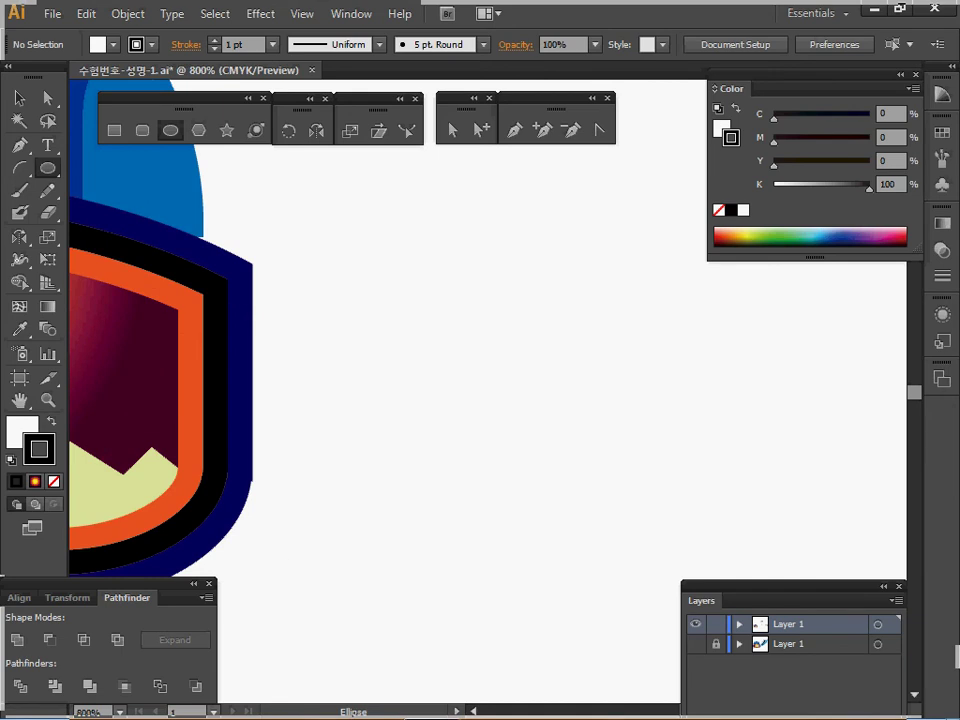
drag(383, 328, 456, 400)
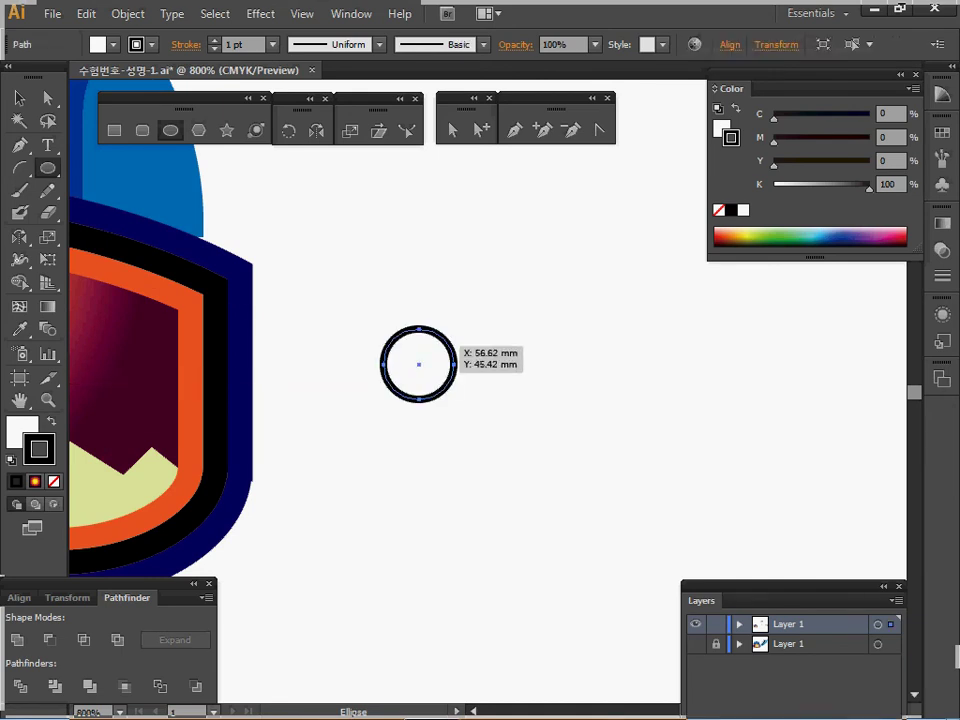
drag(437, 301, 524, 388)
drag(489, 237, 652, 368)
Step: Draw a rectangle bridging the two outer circles at their base and align the bottom edges of these three shapes
click(114, 130)
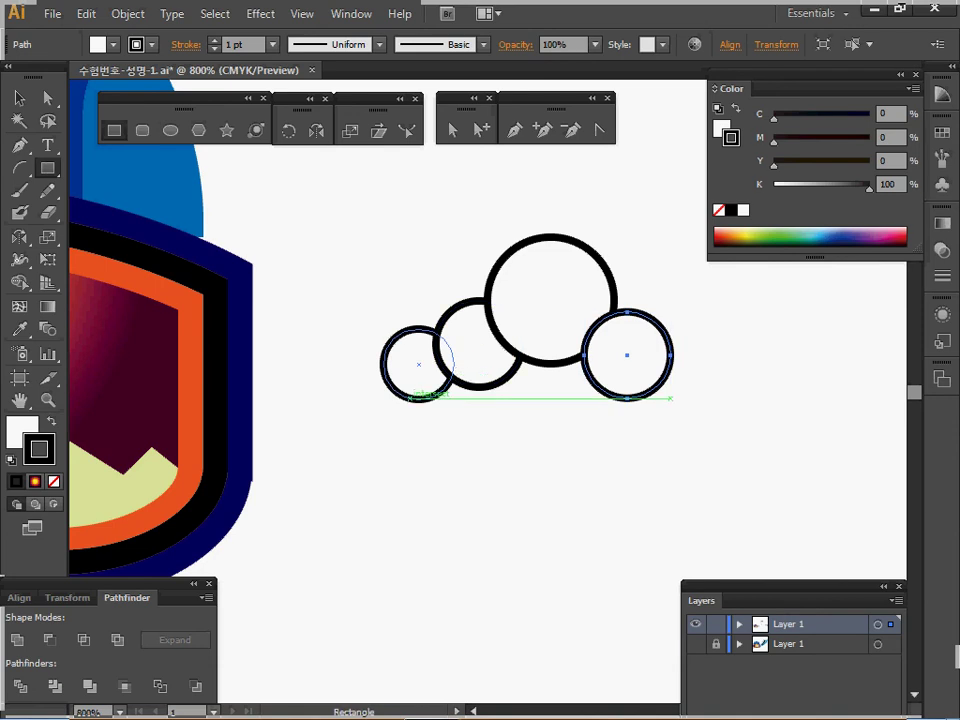
drag(428, 397, 628, 340)
ctrl+click(584, 393)
ctrl+click(584, 393)
drag(584, 393, 782, 438)
click(19, 98)
drag(190, 482, 672, 437)
drag(212, 501, 668, 427)
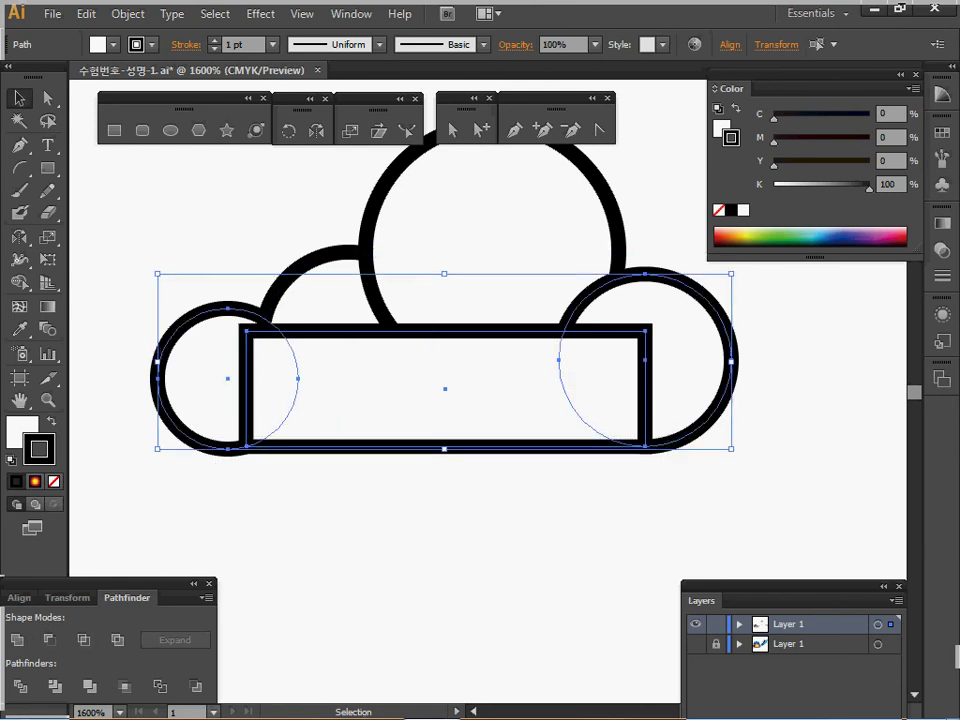
click(19, 598)
click(200, 640)
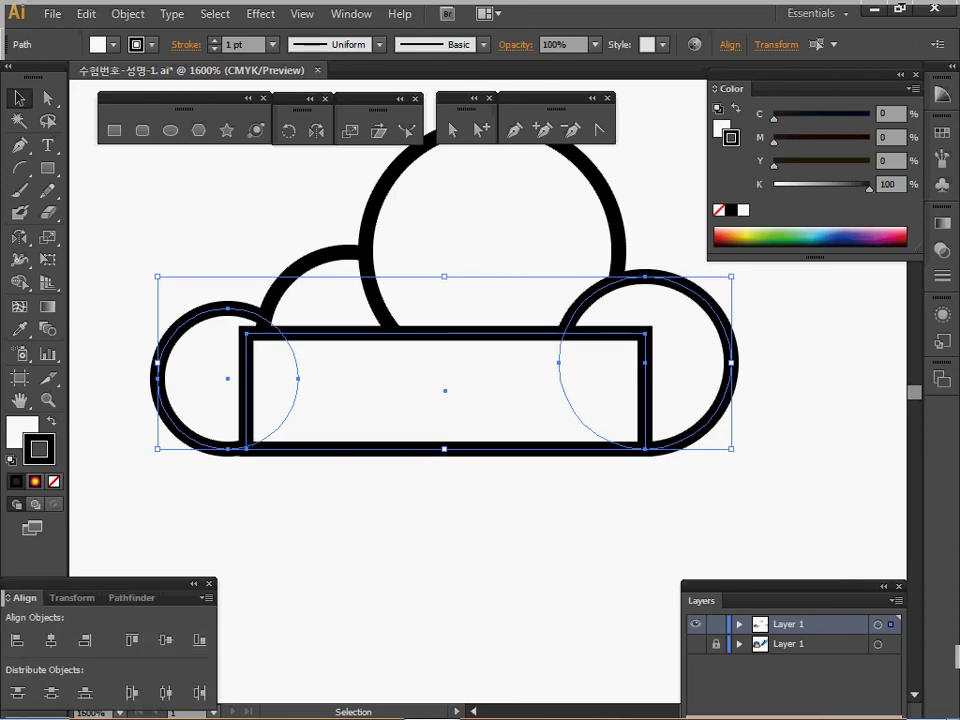
Step: Shift the small left circle horizontally until it is centred on the rectangle's left edge, and deselect the shapes
key(a)
key(ctrl+shift+a)
drag(200, 380, 245, 379)
click(245, 380)
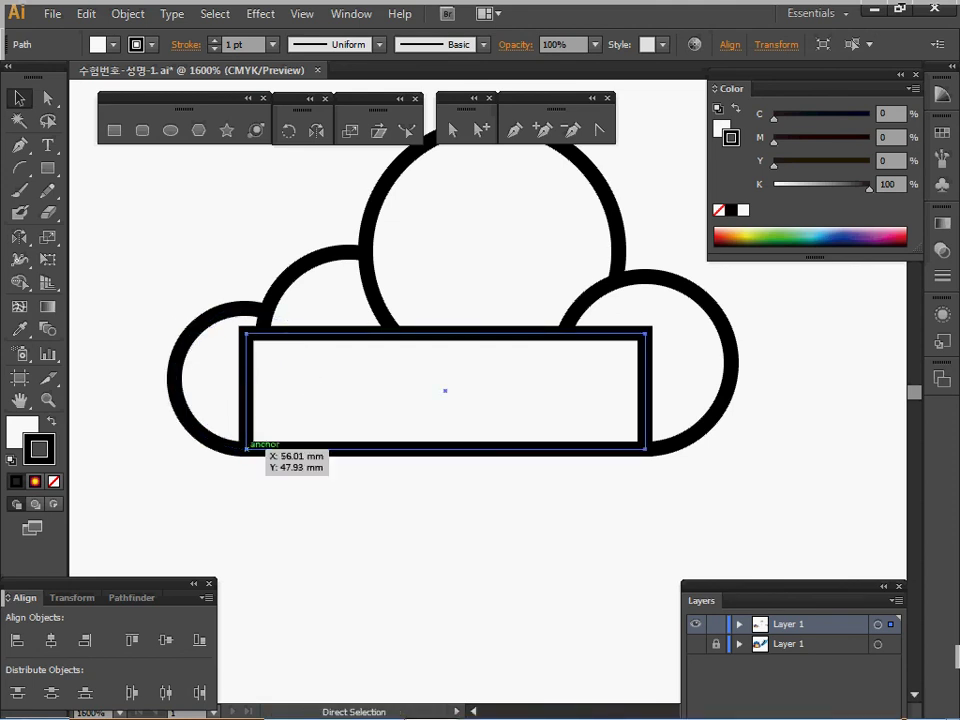
click(250, 250)
click(690, 370)
click(620, 510)
Step: Unite the four circles and the rectangle into a single cloud outline with Pathfinder
ctrl+alt+click(587, 418)
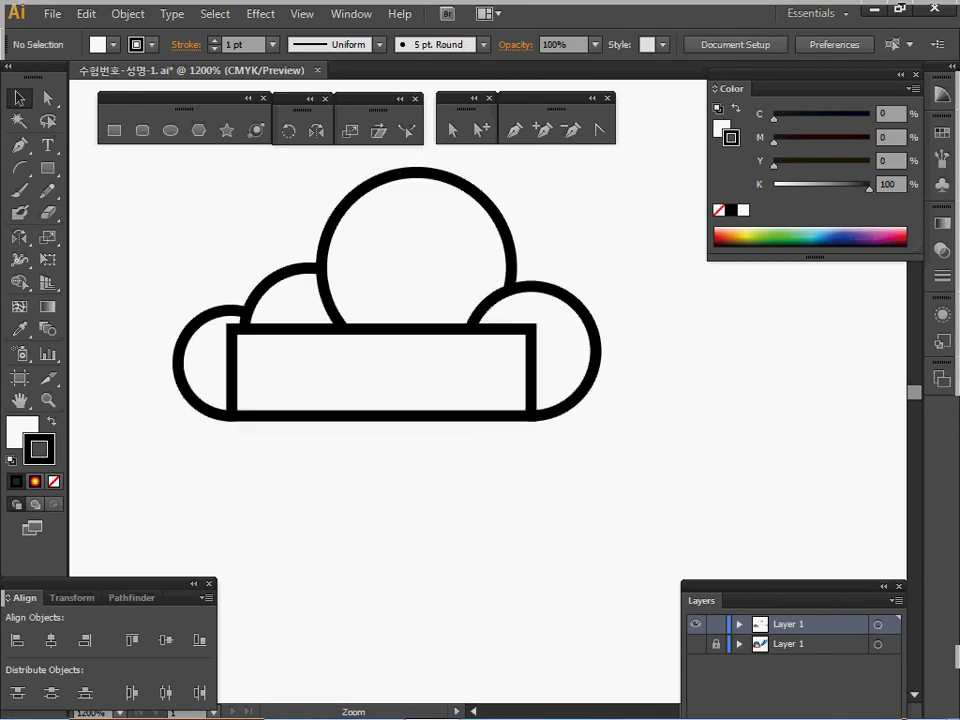
ctrl+alt+click(501, 389)
drag(501, 389, 507, 413)
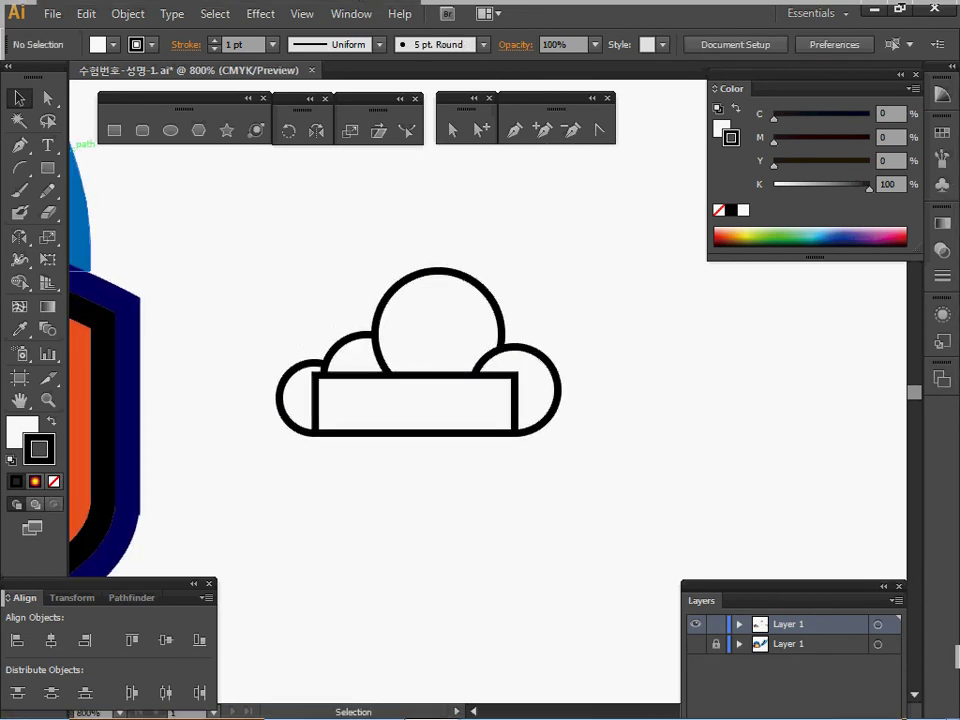
key(ctrl+a)
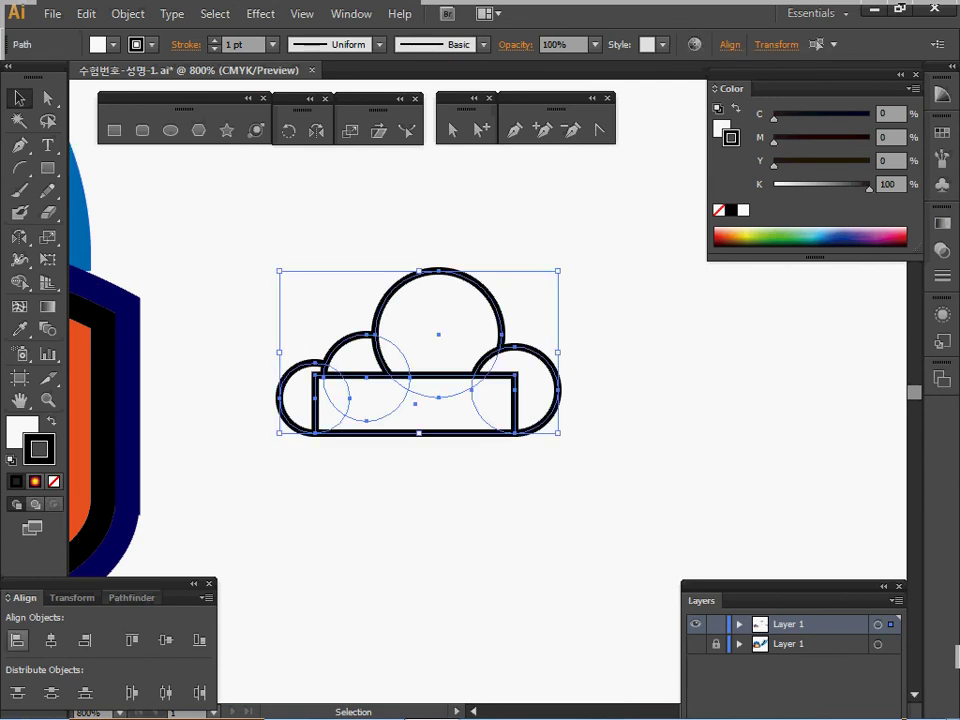
click(131, 597)
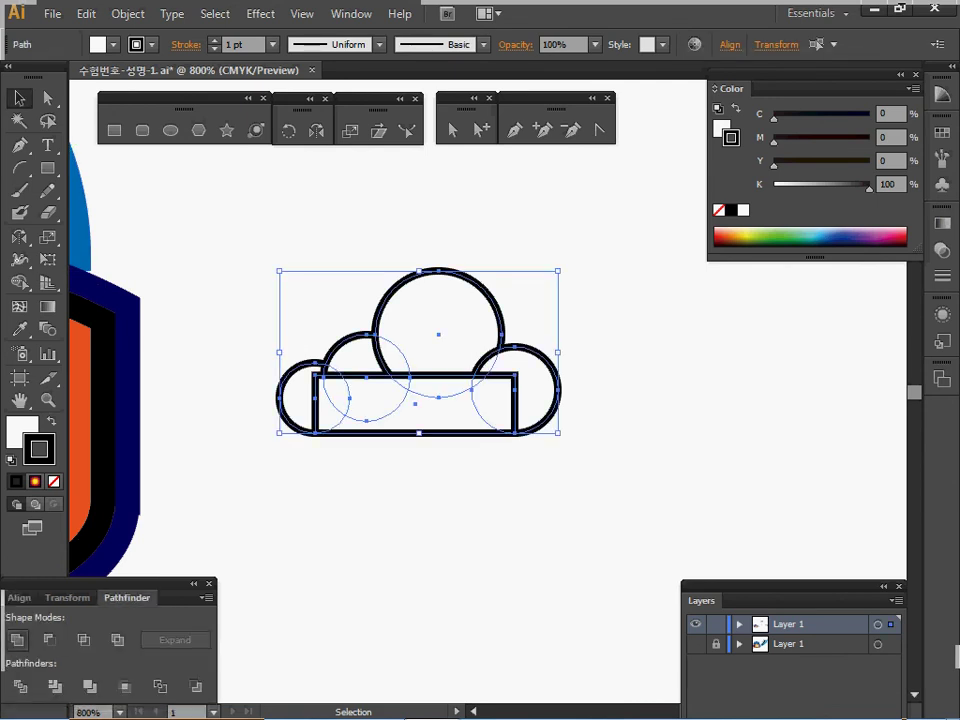
click(17, 640)
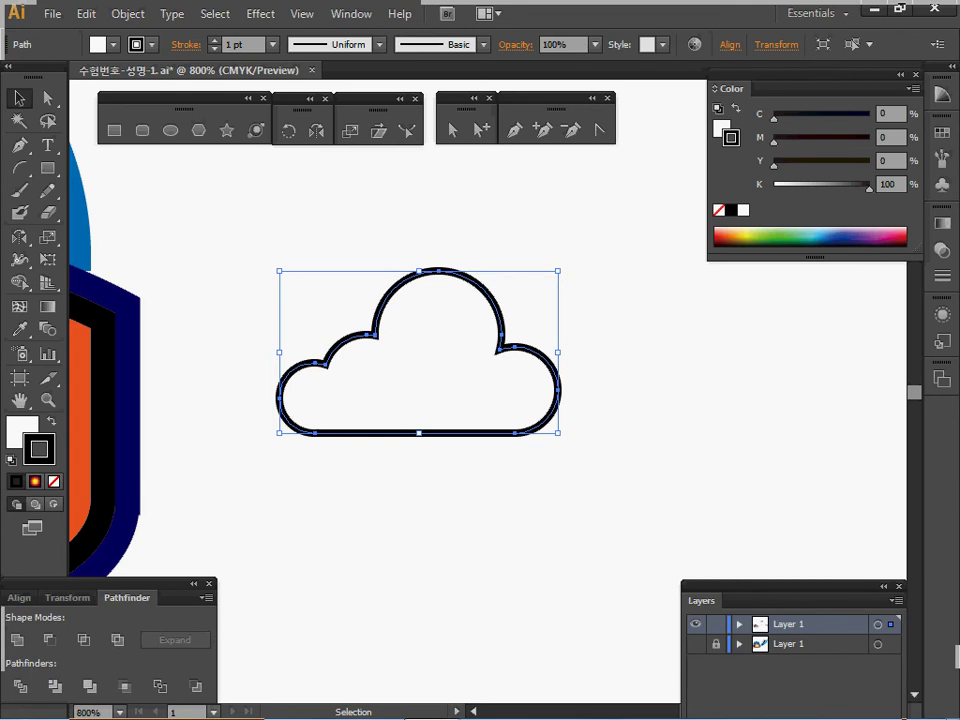
Step: Draw a vertical line through the cloud just right of its peak and divide the cloud along it with Pathfinder
click(20, 167)
click(120, 167)
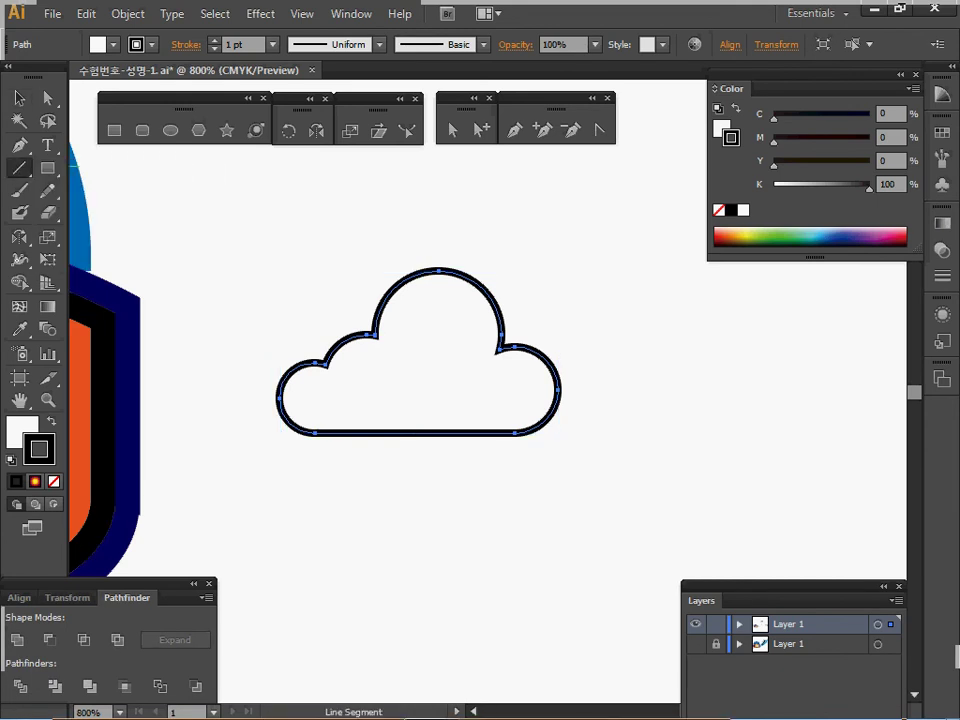
drag(458, 220, 458, 466)
drag(384, 484, 497, 381)
click(20, 687)
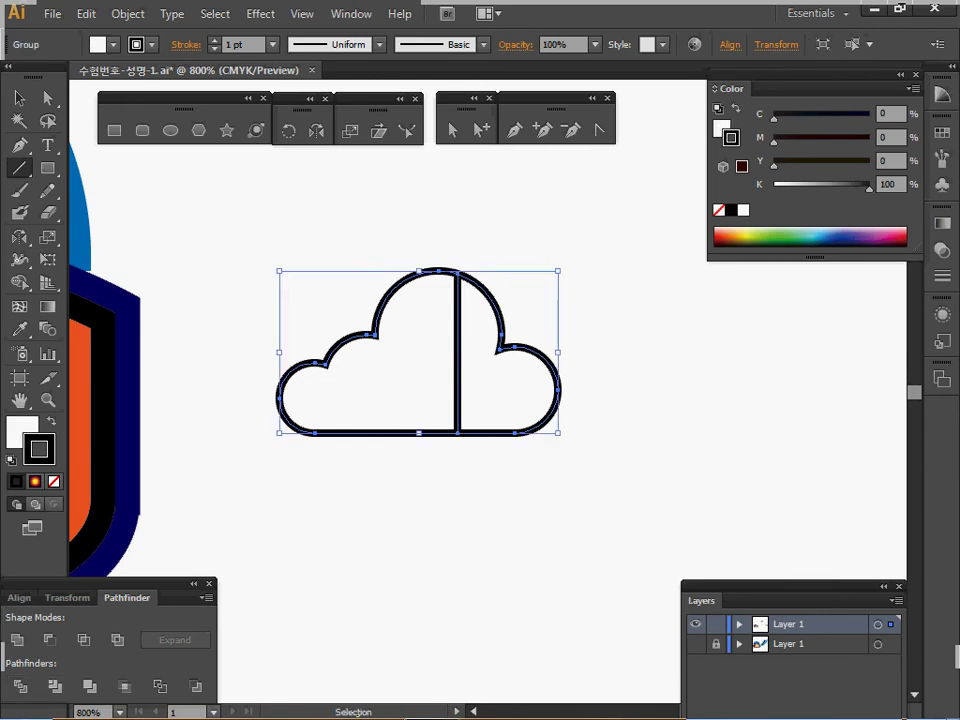
Step: Isolate the cloud group and fill its left part with CMYK grey, K 30%
ctrl+double_click(372, 402)
drag(377, 353, 326, 368)
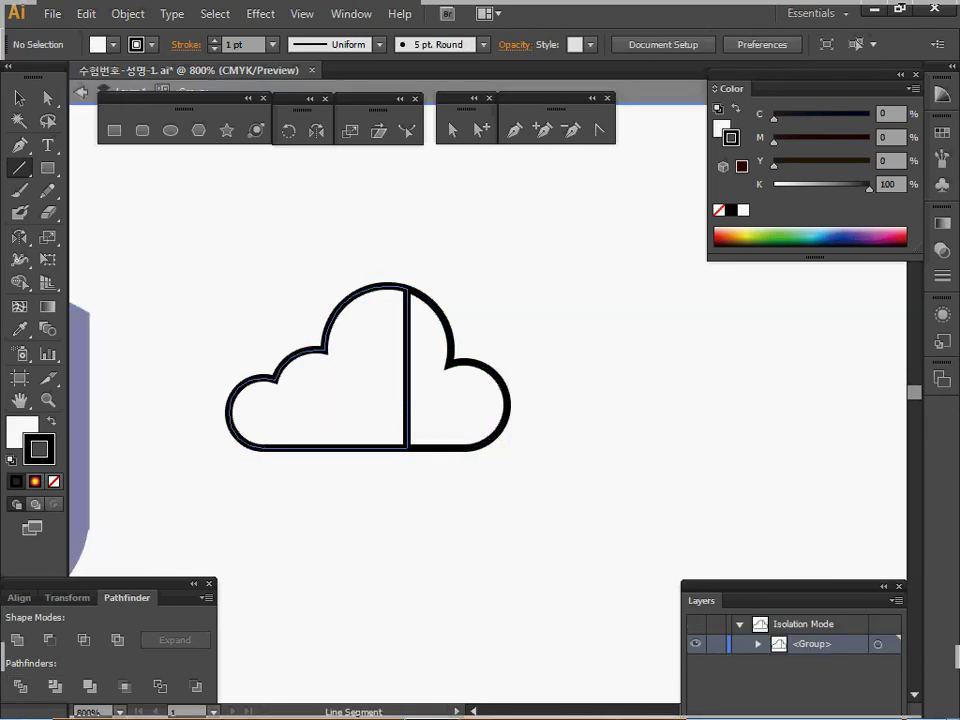
ctrl+click(330, 370)
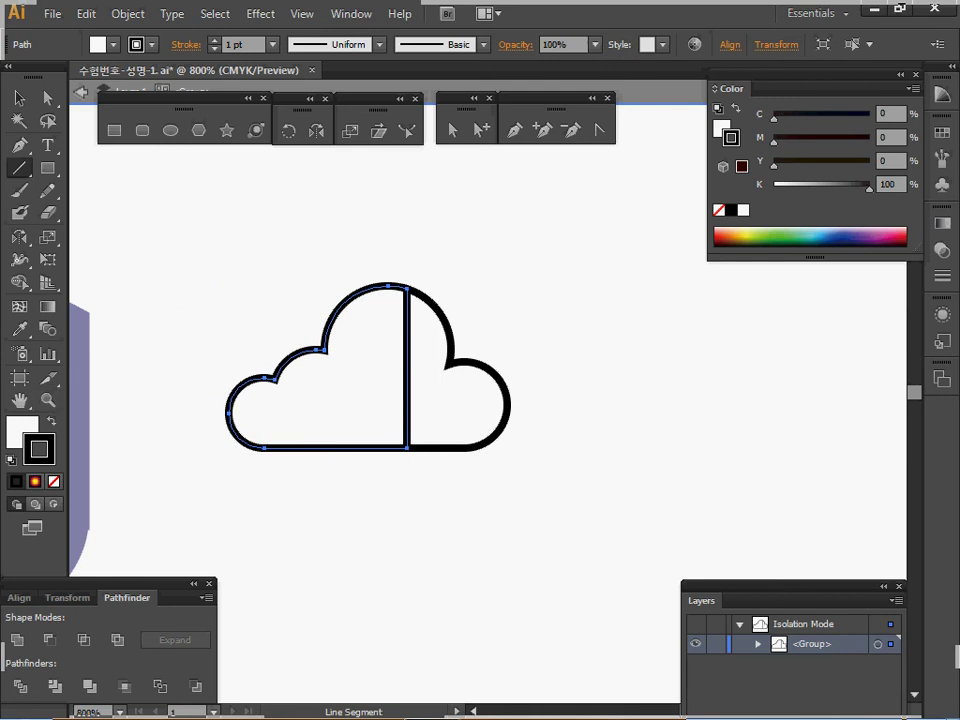
key(x)
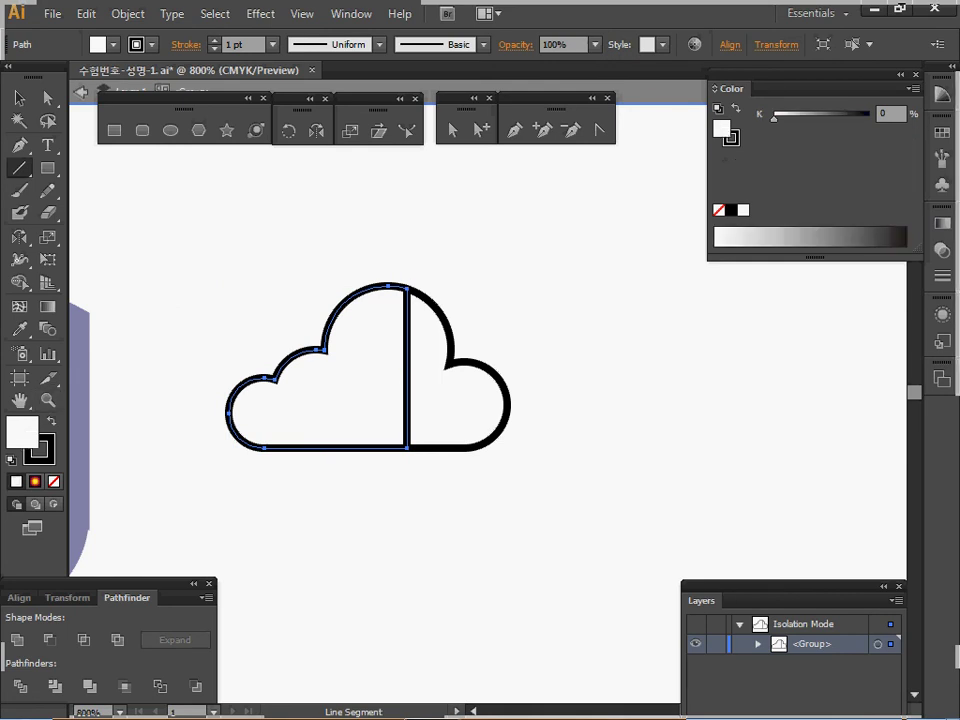
click(913, 88)
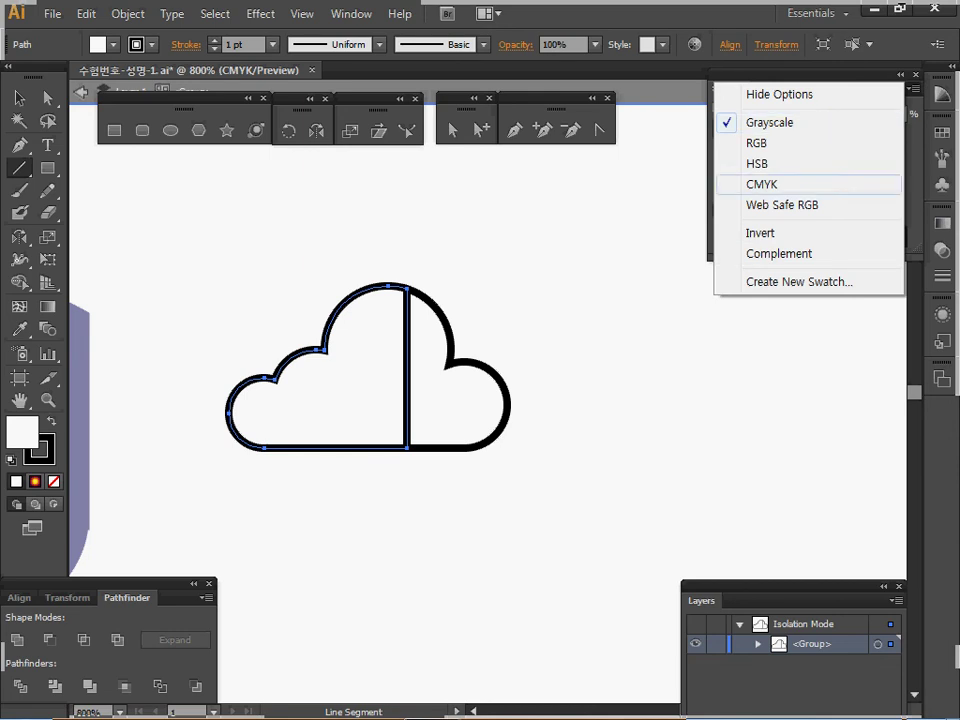
click(761, 184)
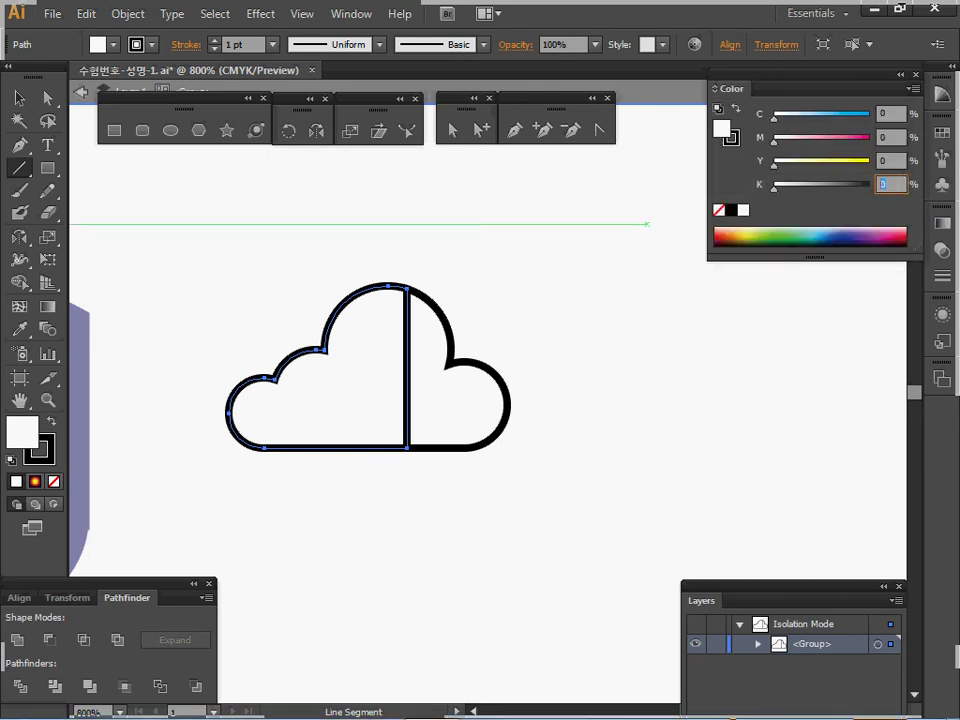
text(30)
key(Return)
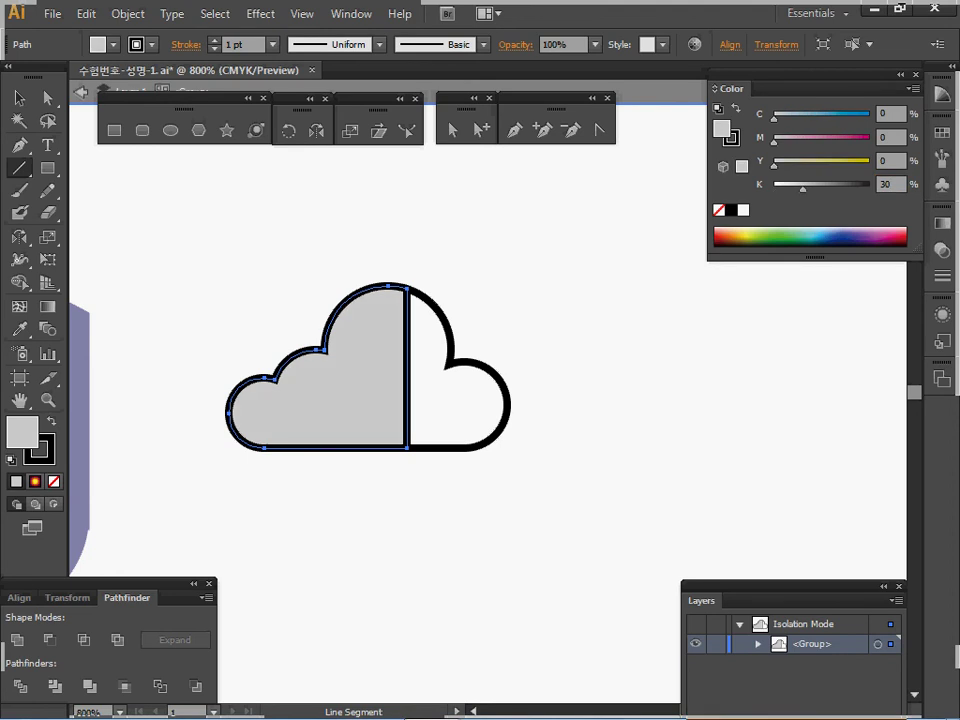
Step: Select both cloud parts and remove their stroke
key(v)
key(ctrl+a)
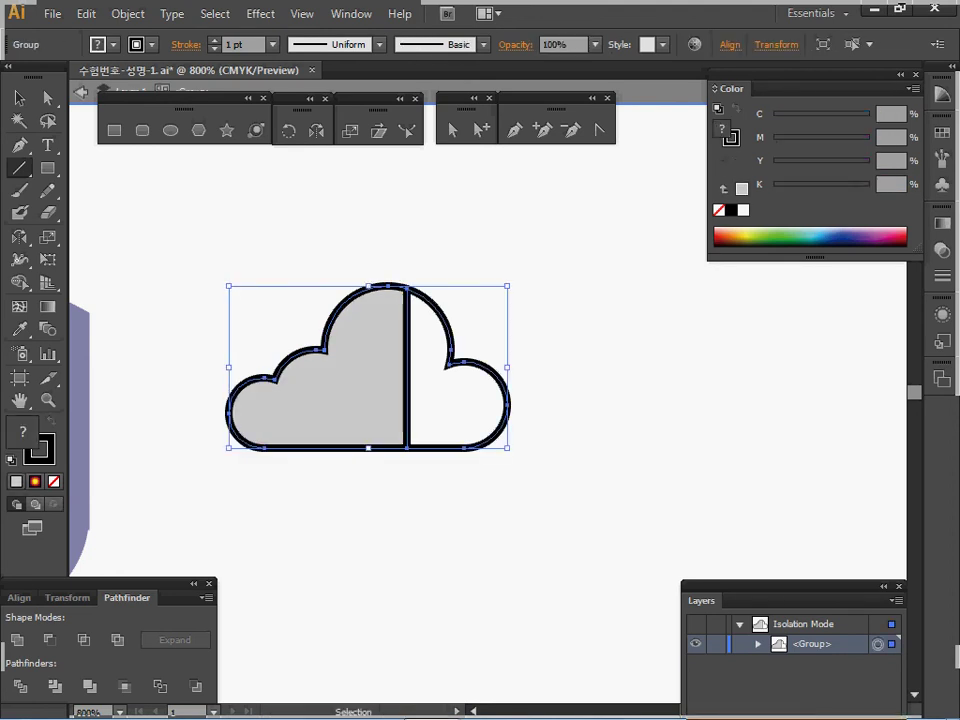
key(slash)
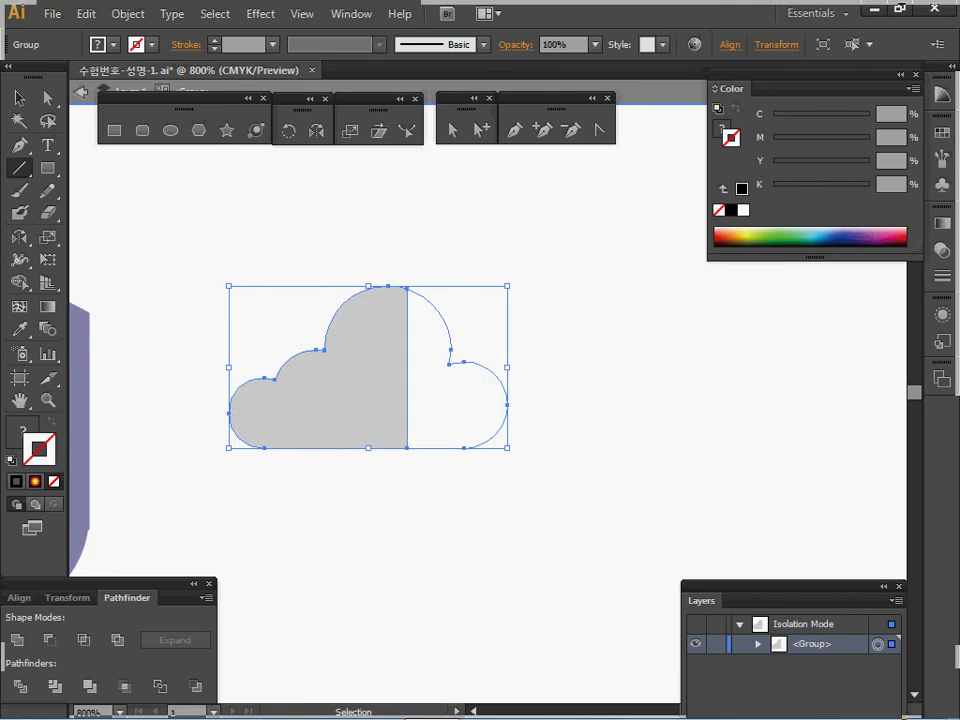
Step: Scale the cloud down and place it in the upper right of the goggle lens, beside the sun, and deselect it
ctrl+alt+click(354, 487)
ctrl+alt+click(354, 487)
ctrl+alt+click(534, 347)
drag(578, 314, 653, 351)
ctrl+double_click(575, 405)
ctrl+click(530, 373)
drag(575, 356, 368, 345)
drag(316, 373, 338, 361)
mouse_move(391, 341)
mouse_down()
mouse_move(394, 350)
mouse_move(411, 329)
mouse_move(391, 349)
mouse_up()
key(ctrl+shift+a)
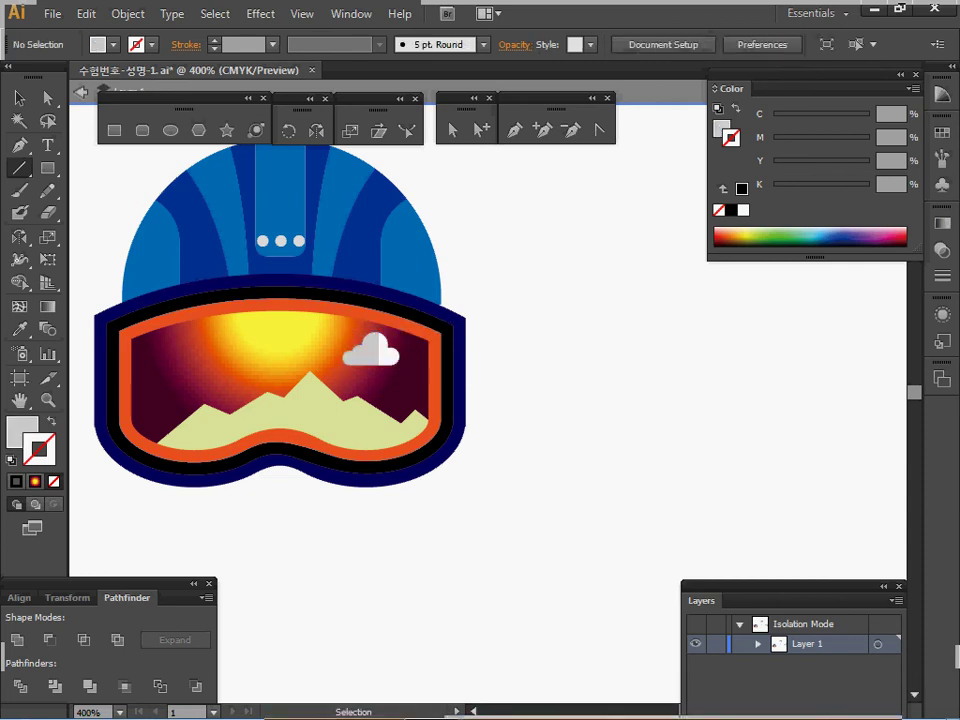
Step: Save the document and make the lower reference layer visible
key(ctrl+s)
ctrl+alt+click(490, 449)
drag(490, 449, 467, 450)
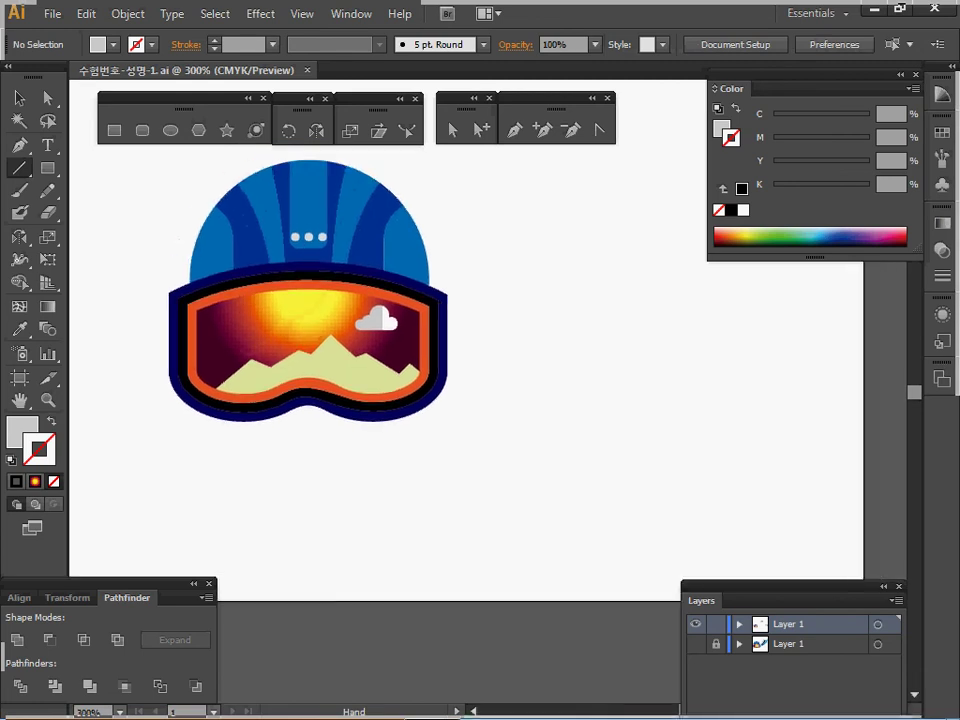
key(space)
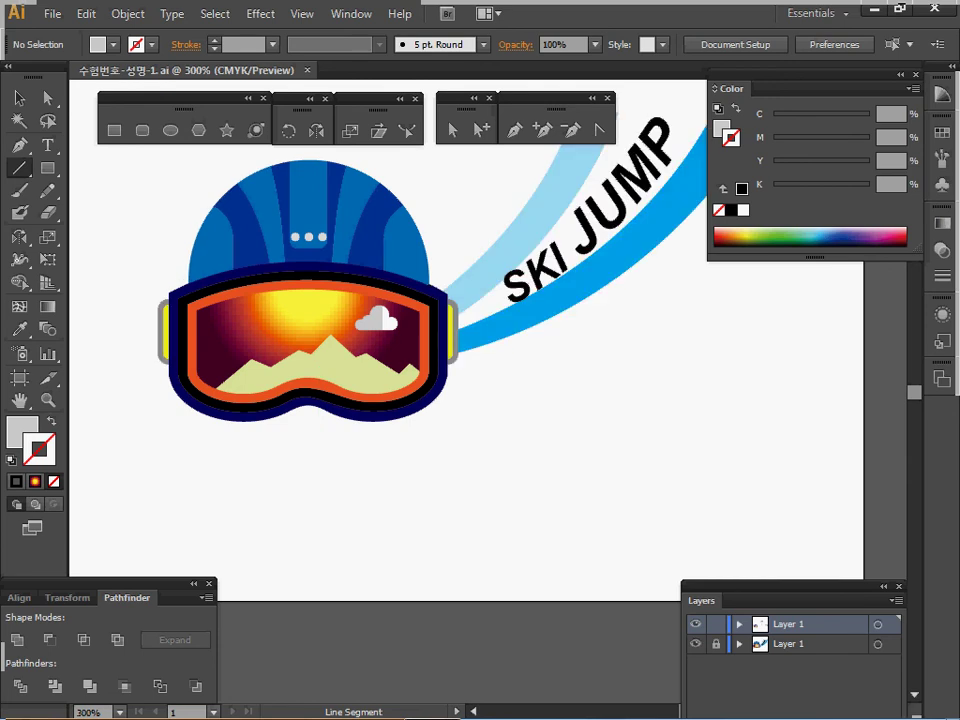
Step: Copy the light-blue curved band from the reference layer, relock and hide that layer, and paste the band in place on the upper layer
key(v)
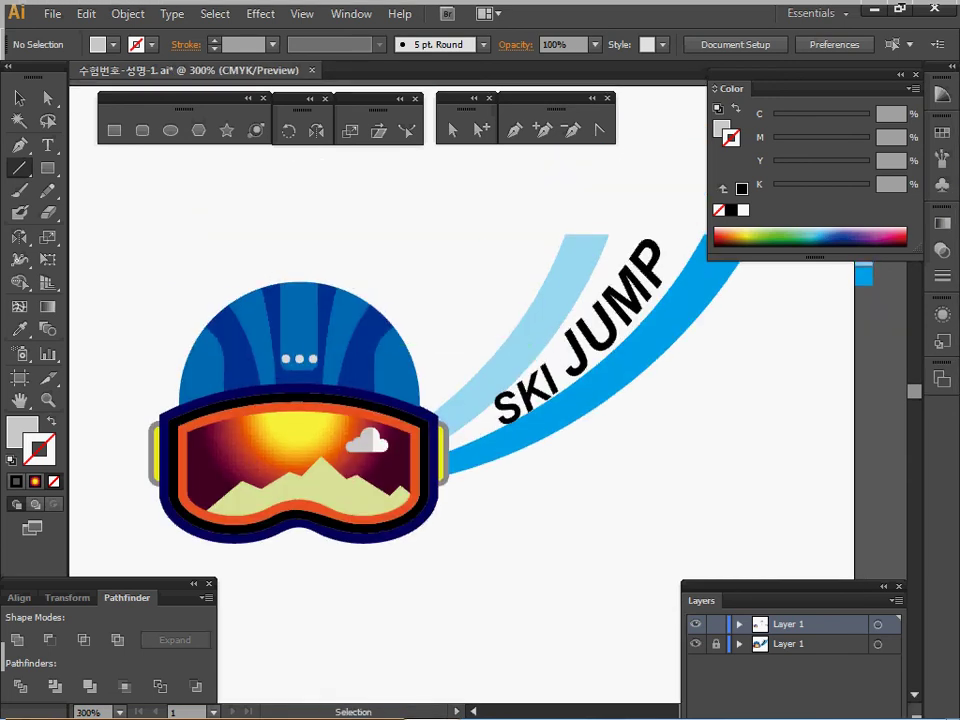
click(545, 322)
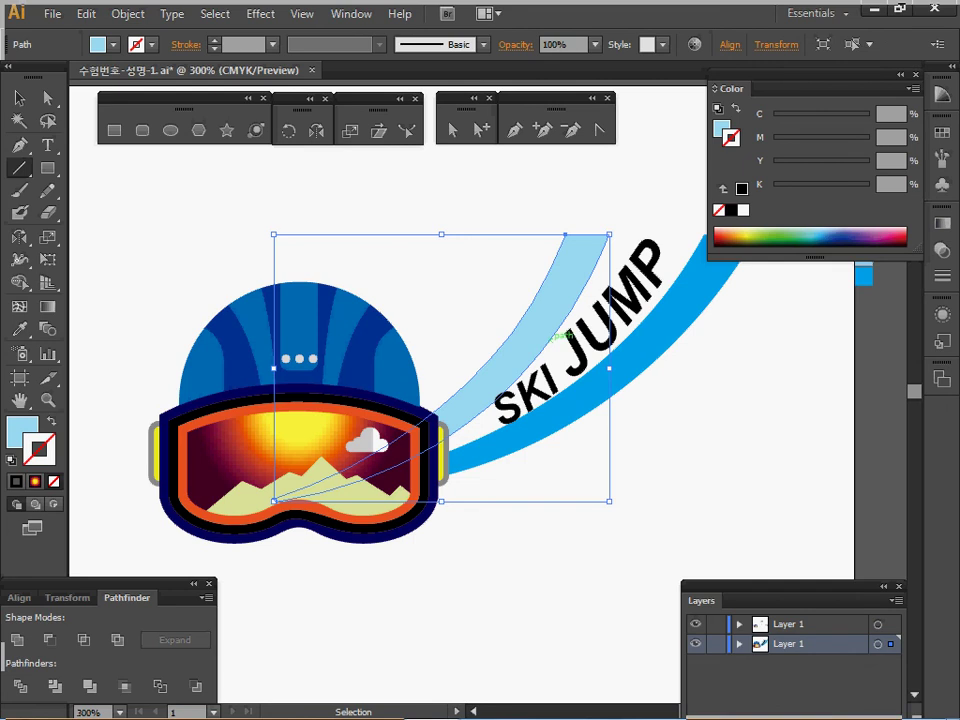
click(716, 644)
click(696, 644)
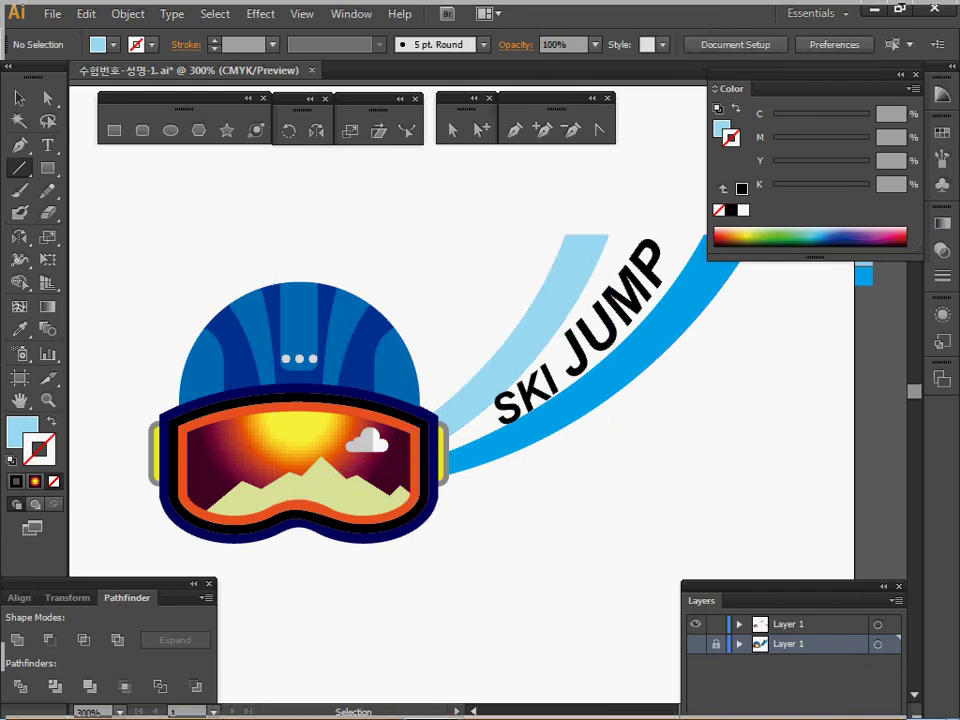
click(790, 624)
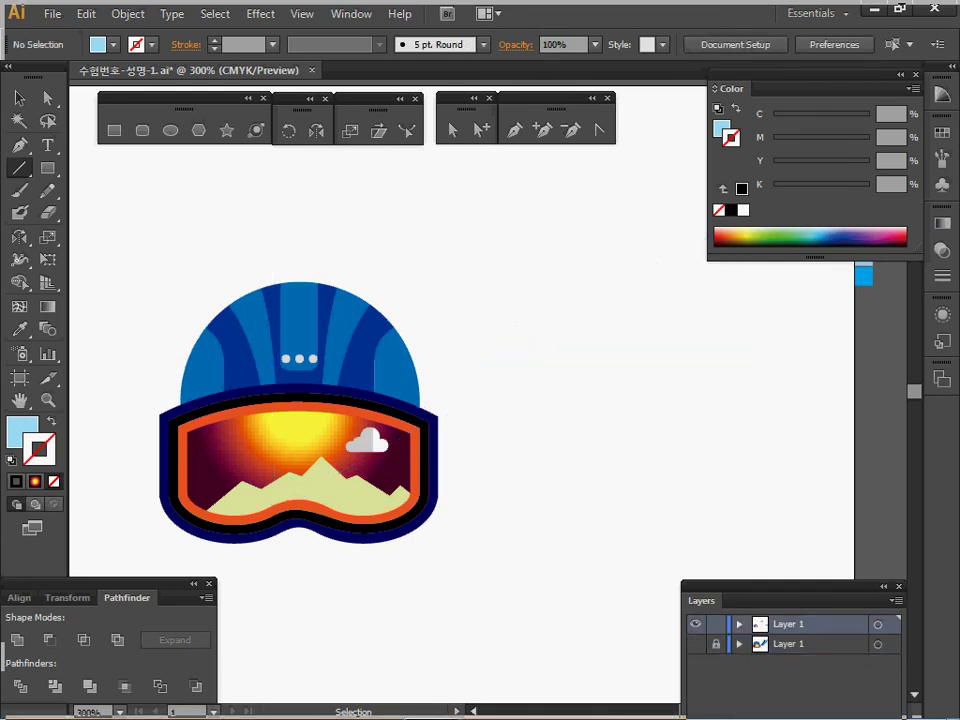
key(ctrl+f)
Step: Send the pasted light-blue band to the back, behind the helmet and goggles
key(ctrl+minus)
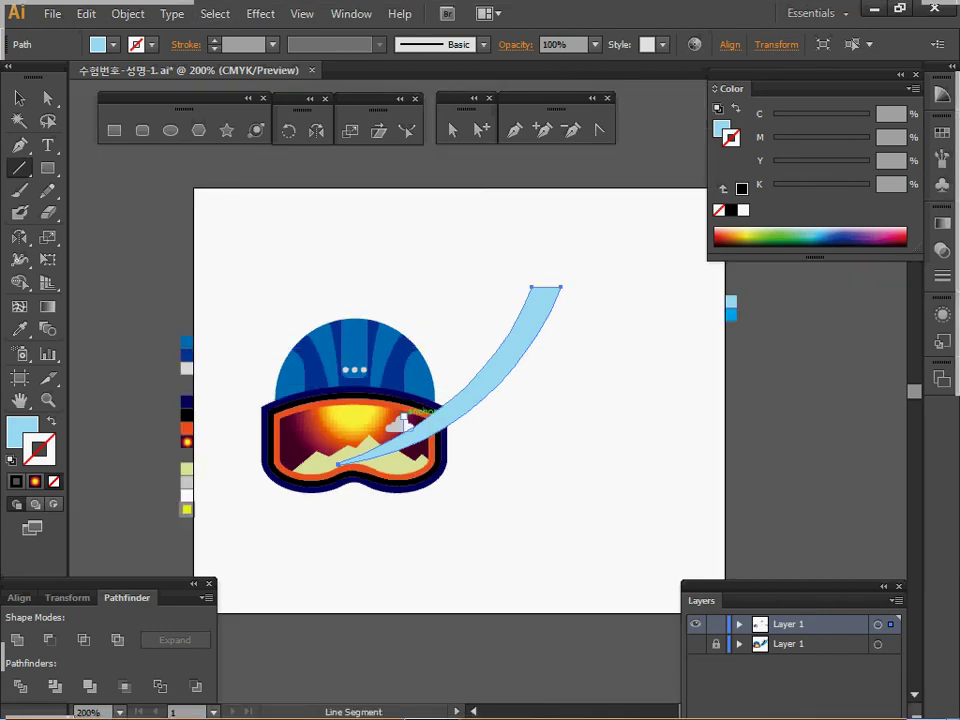
key(ctrl)
key(ctrl+shift+bracketleft)
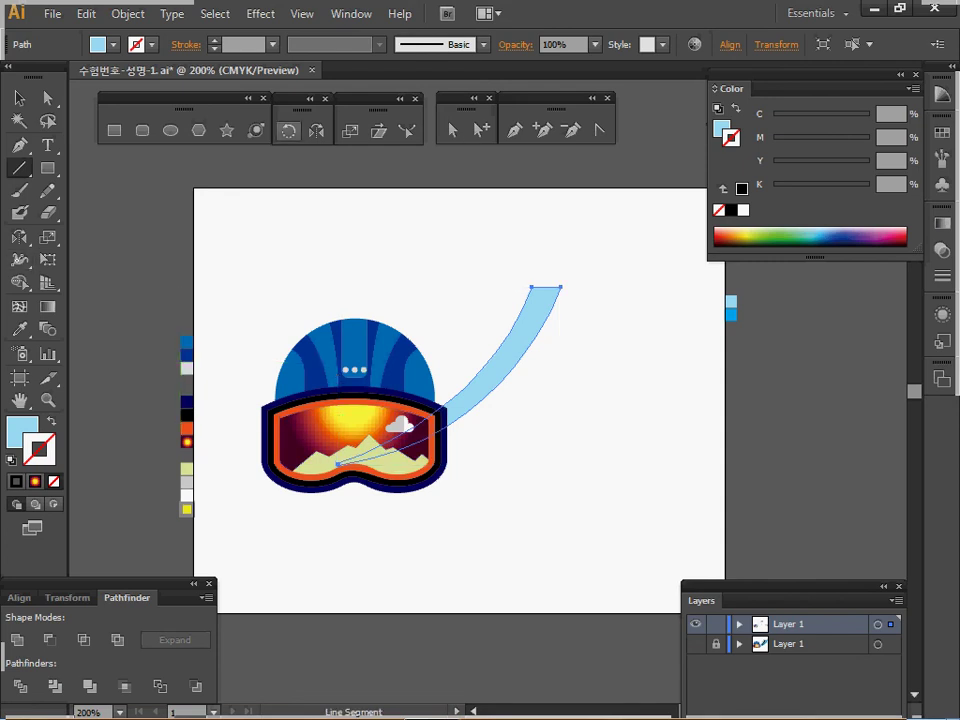
Step: Make a copy of the light-blue band scaled uniformly to 120% and move it to the right of the original
double_click(350, 131)
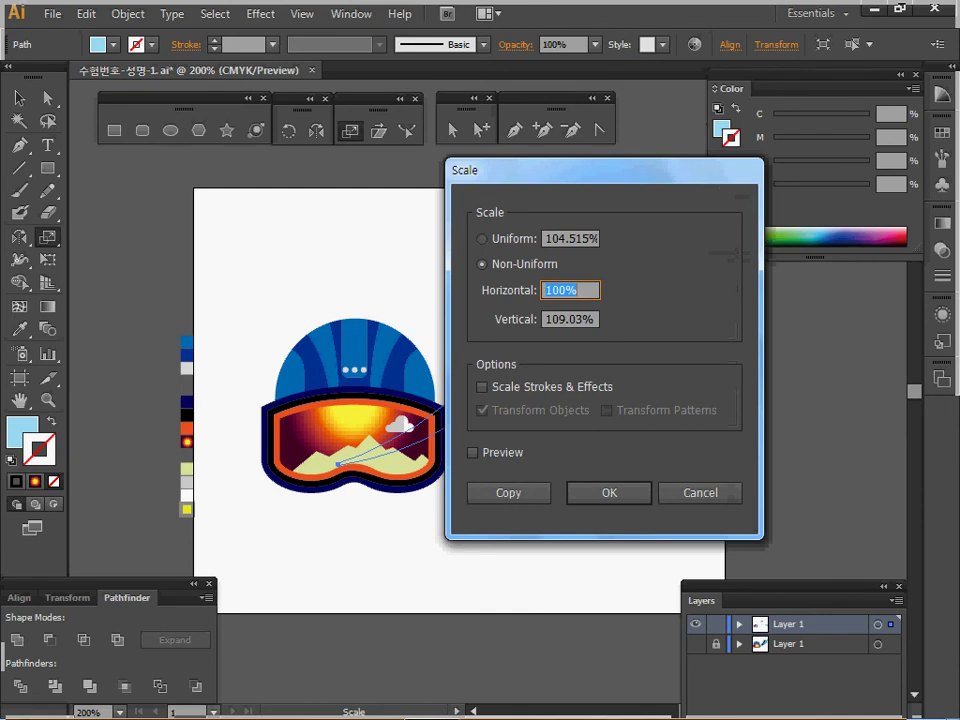
text(120)
click(483, 239)
text(120)
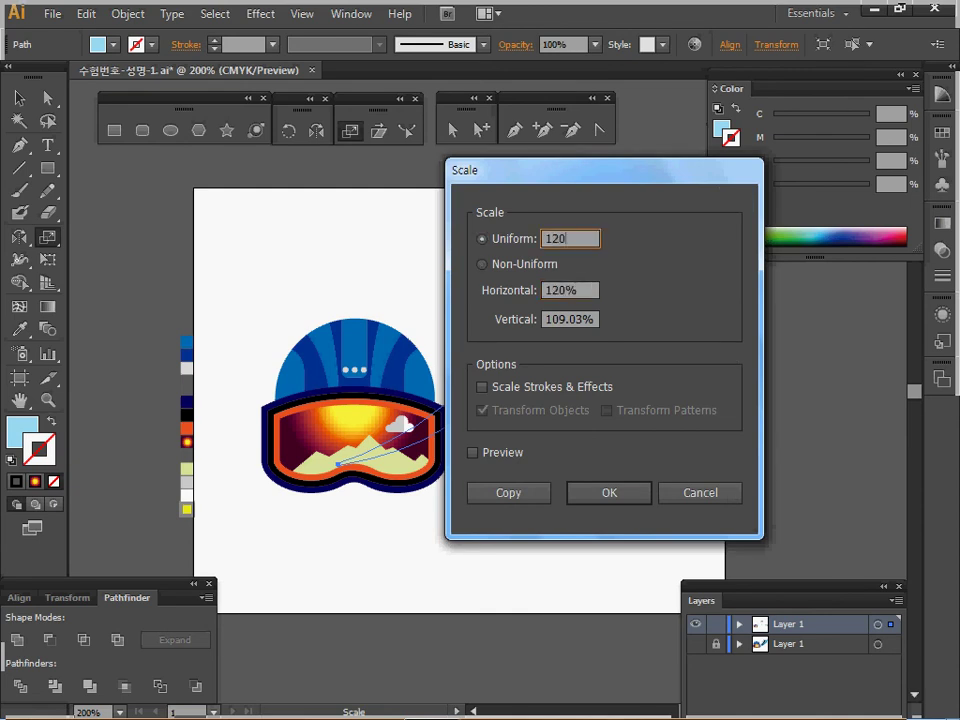
click(508, 493)
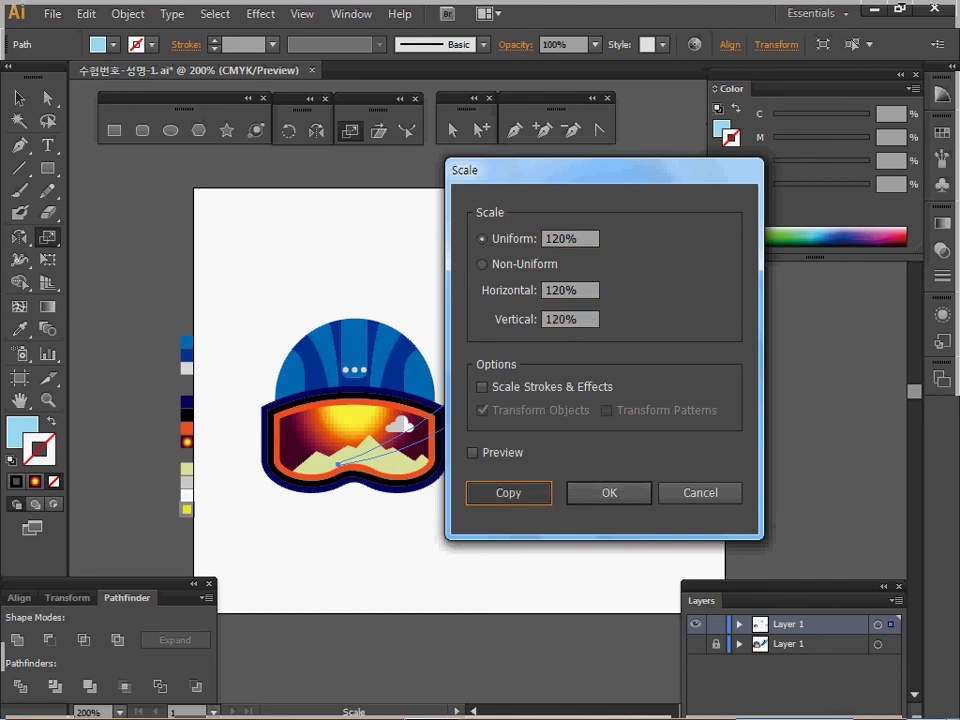
key(v)
drag(506, 376, 561, 372)
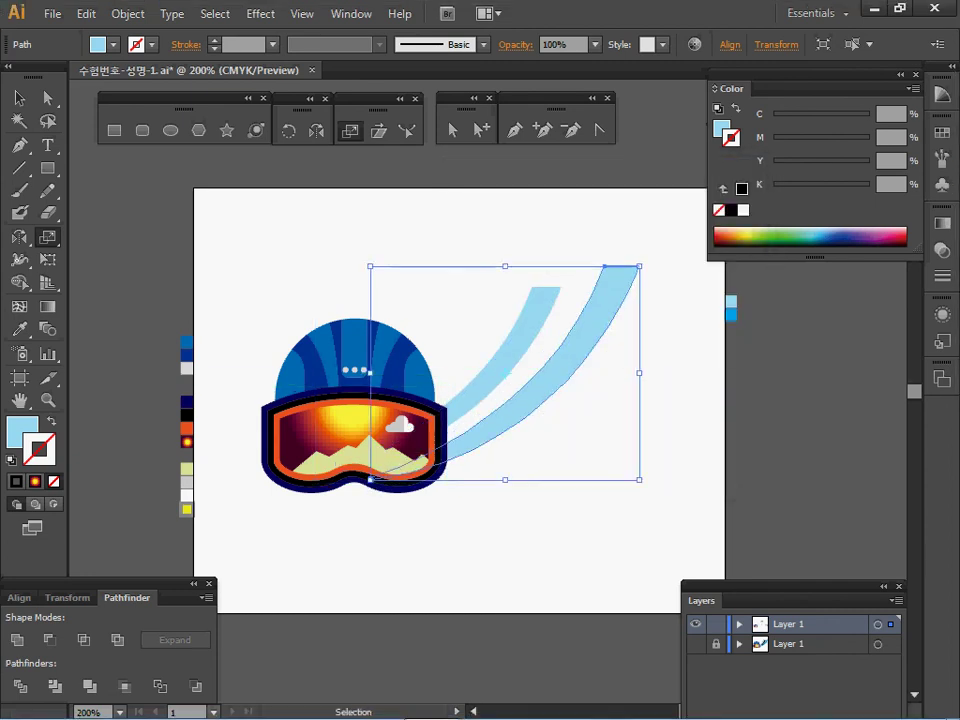
Step: Recolour the larger band with the Eyedropper from the brighter blue swatch beside the artboard
key(s)
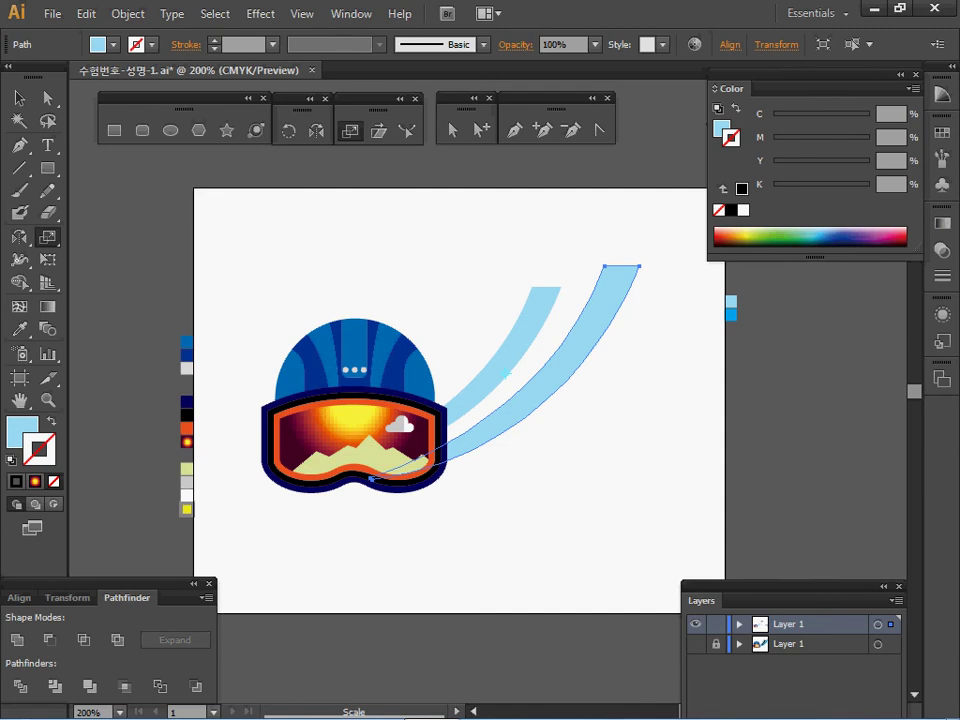
key(i)
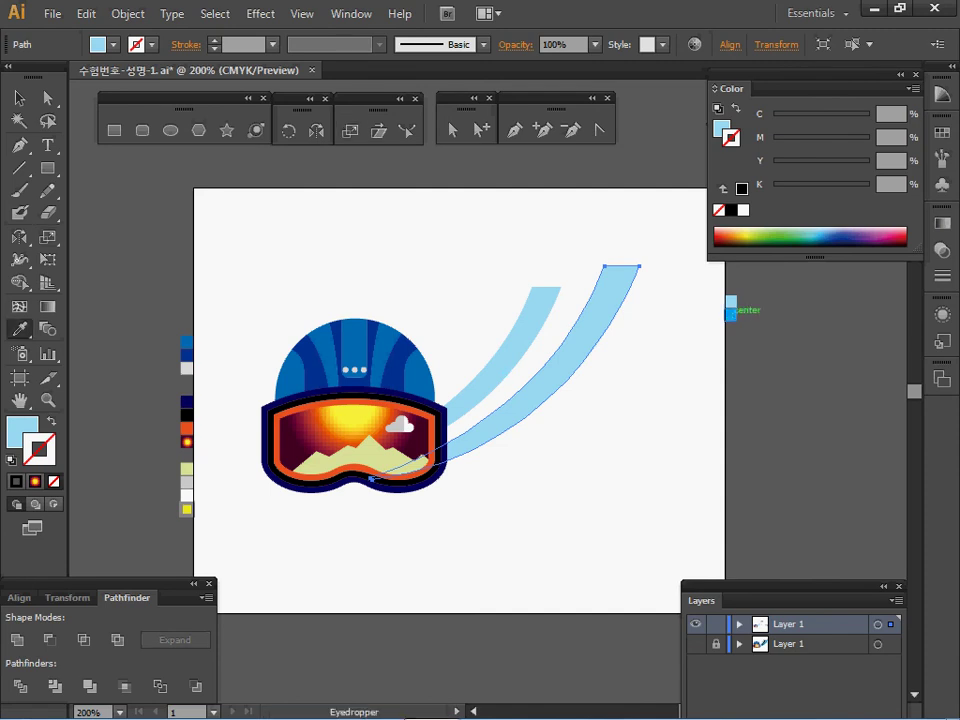
click(731, 314)
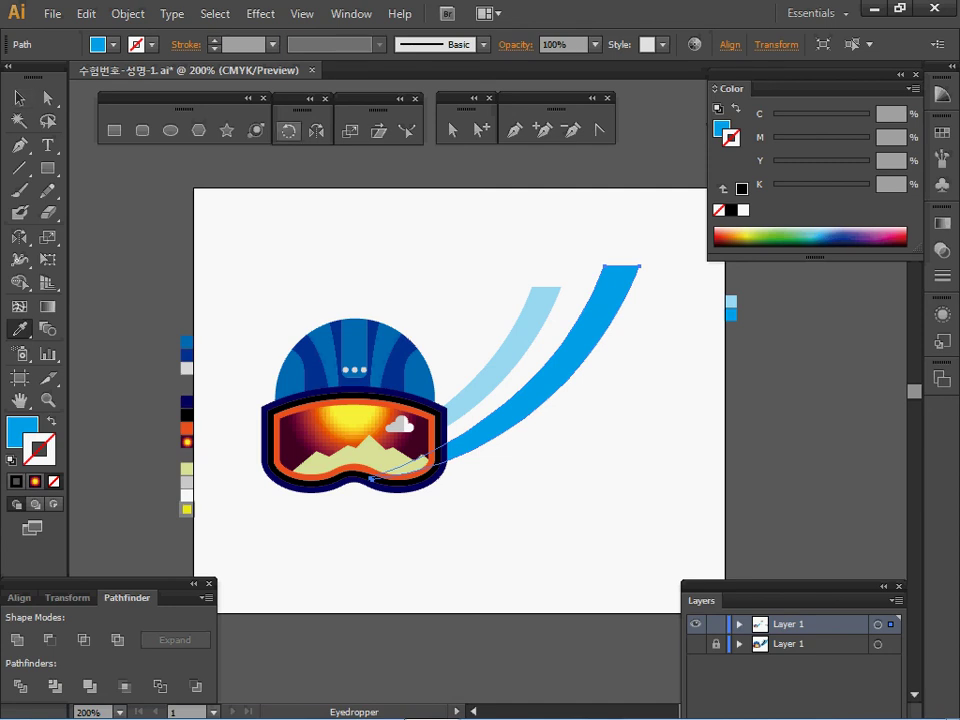
Step: Shift the blue band down and rotate it about its upper-left corner so its lower end tucks behind the goggles
click(288, 130)
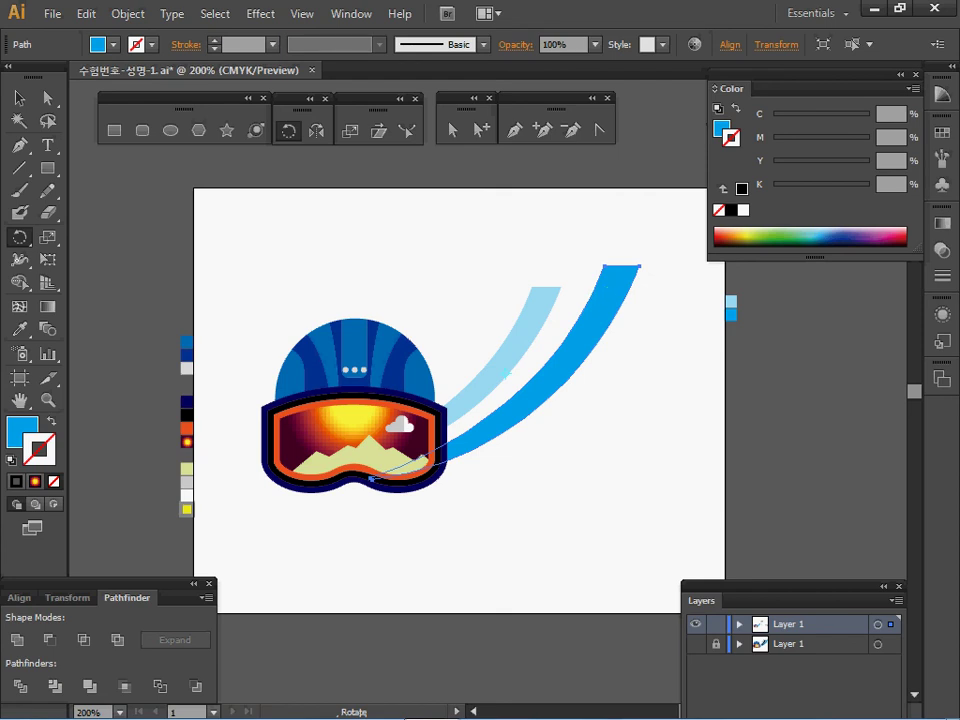
key(v)
drag(615, 294, 636, 315)
key(r)
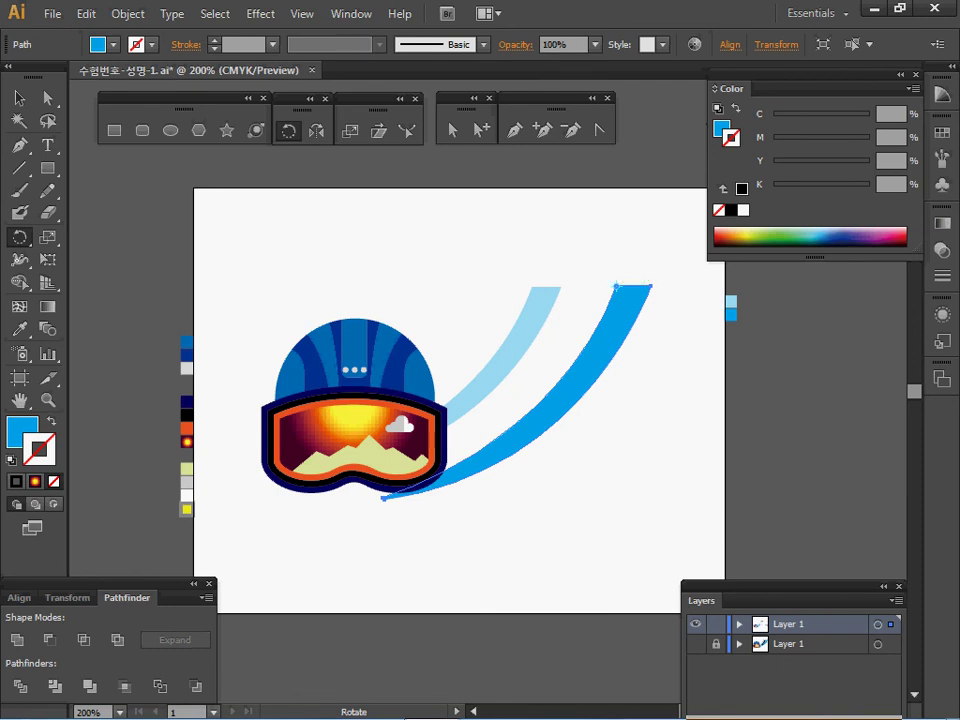
drag(594, 540, 560, 516)
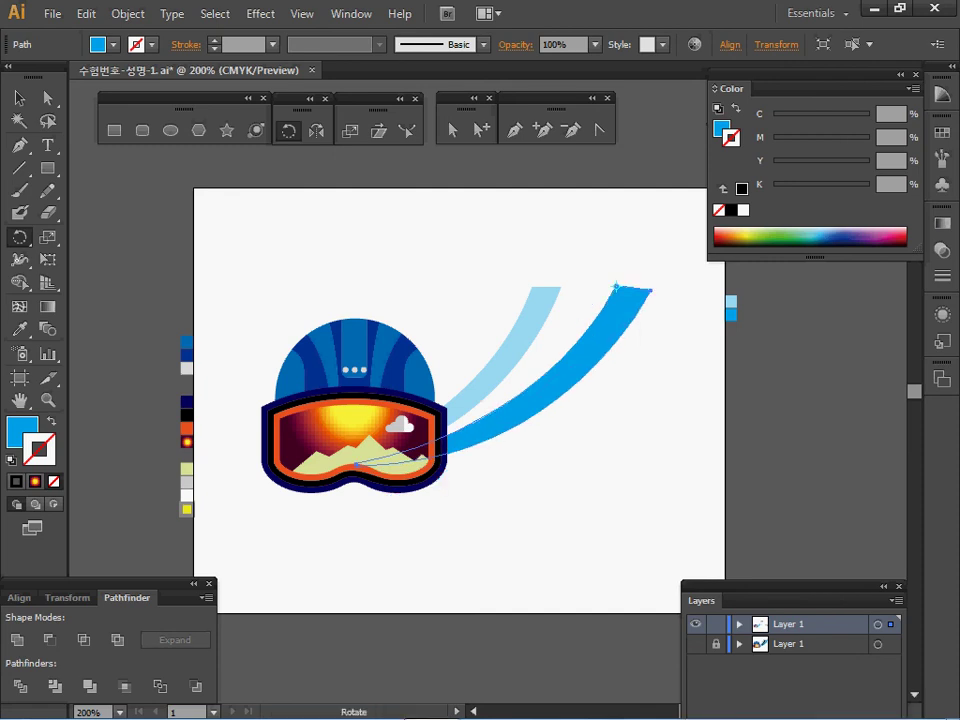
Step: Level the upper end points of both bands by averaging them along the horizontal axis, and deselect
key(a)
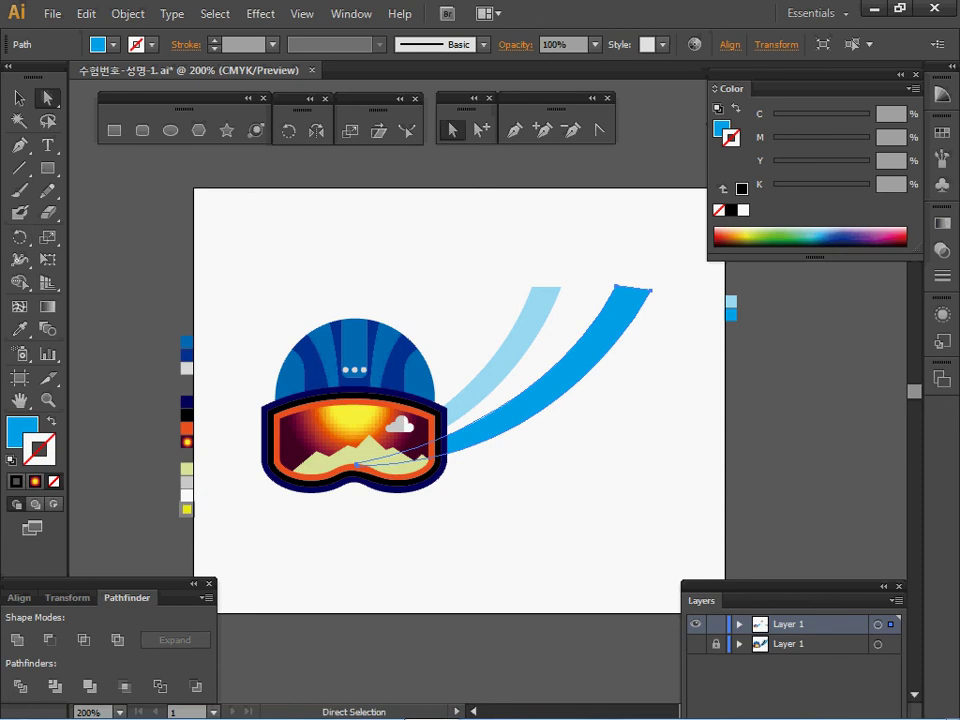
drag(450, 251, 681, 296)
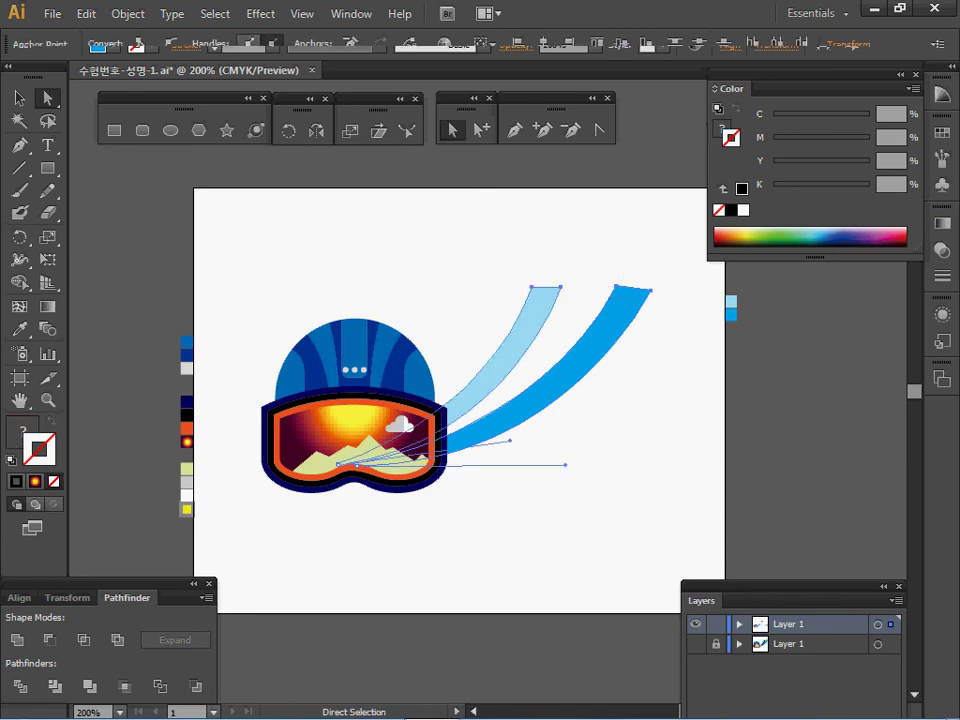
right_click(681, 296)
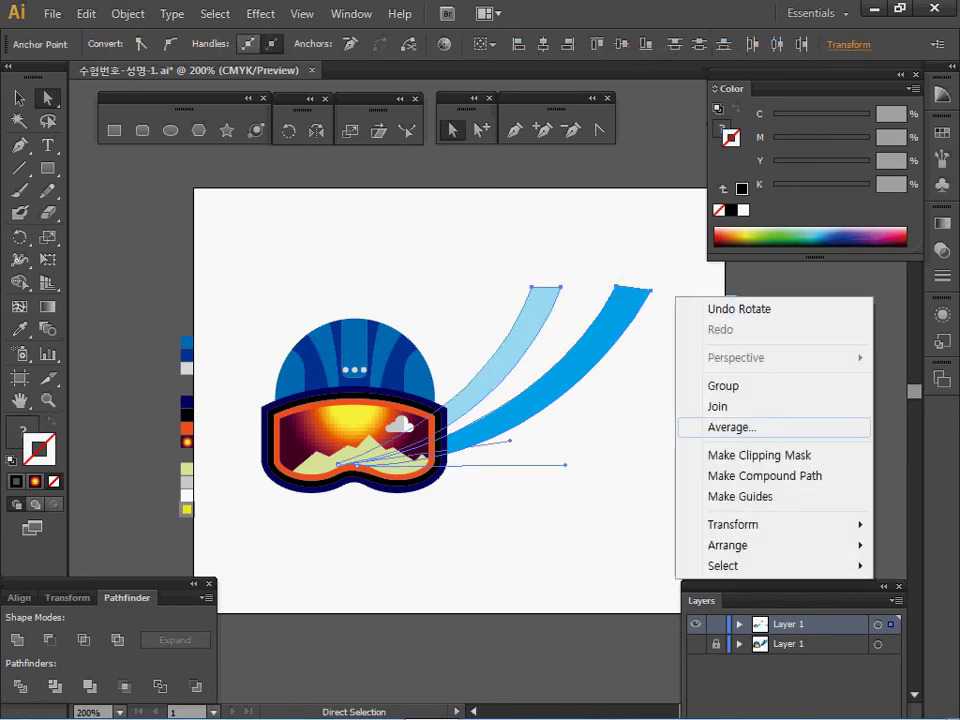
click(720, 427)
click(432, 326)
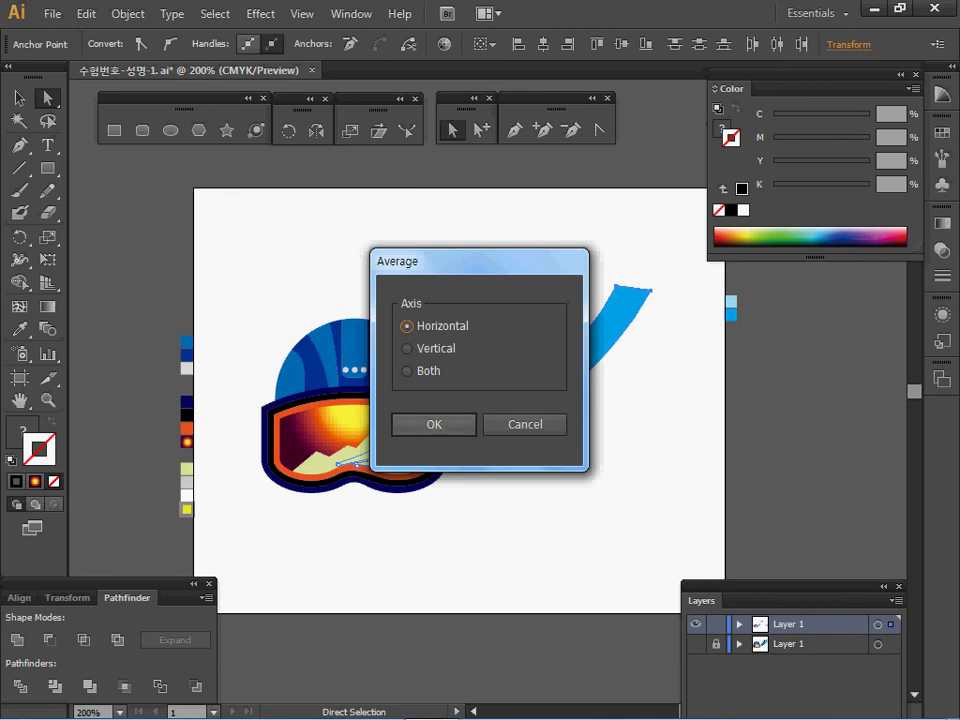
key(Return)
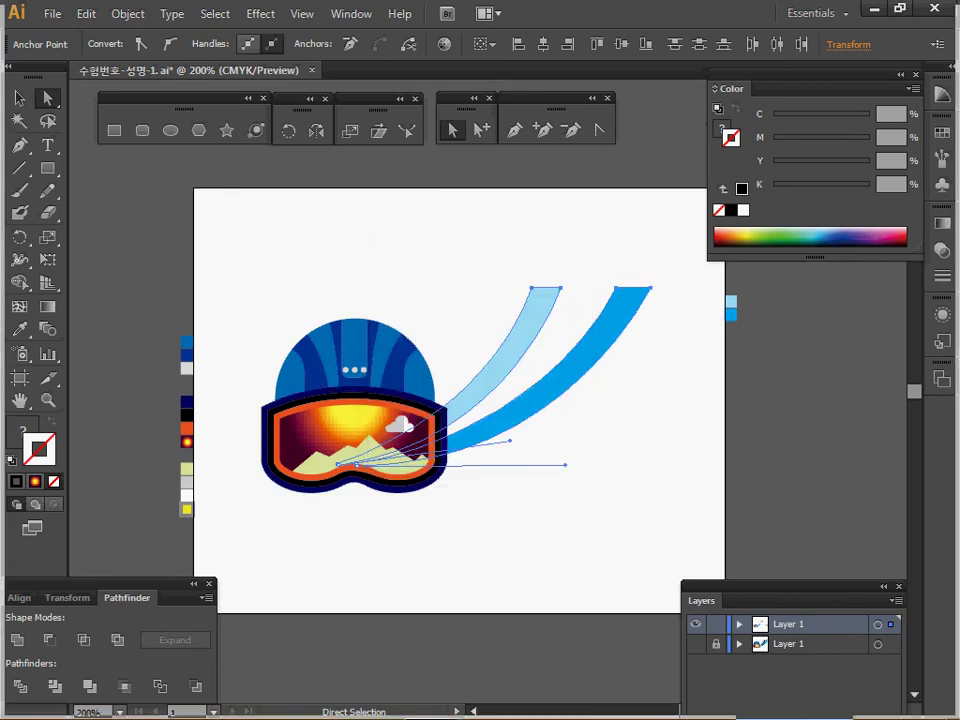
key(ctrl+shift+a)
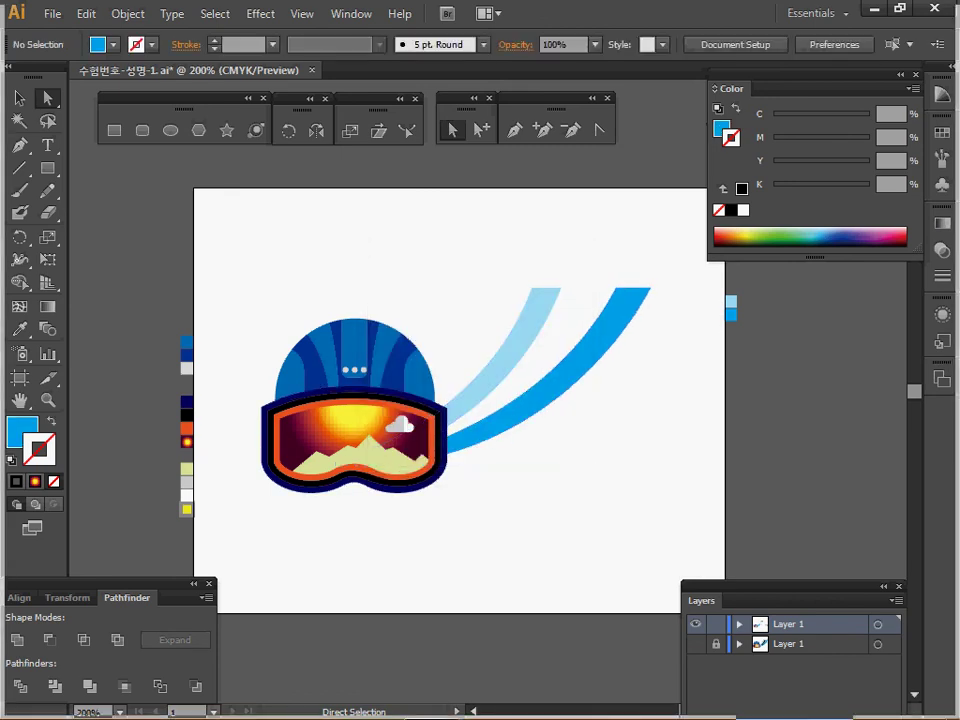
Step: Draw an open curve with the Pen tool from the goggles up between the two bands, and swap its fill and stroke
click(20, 146)
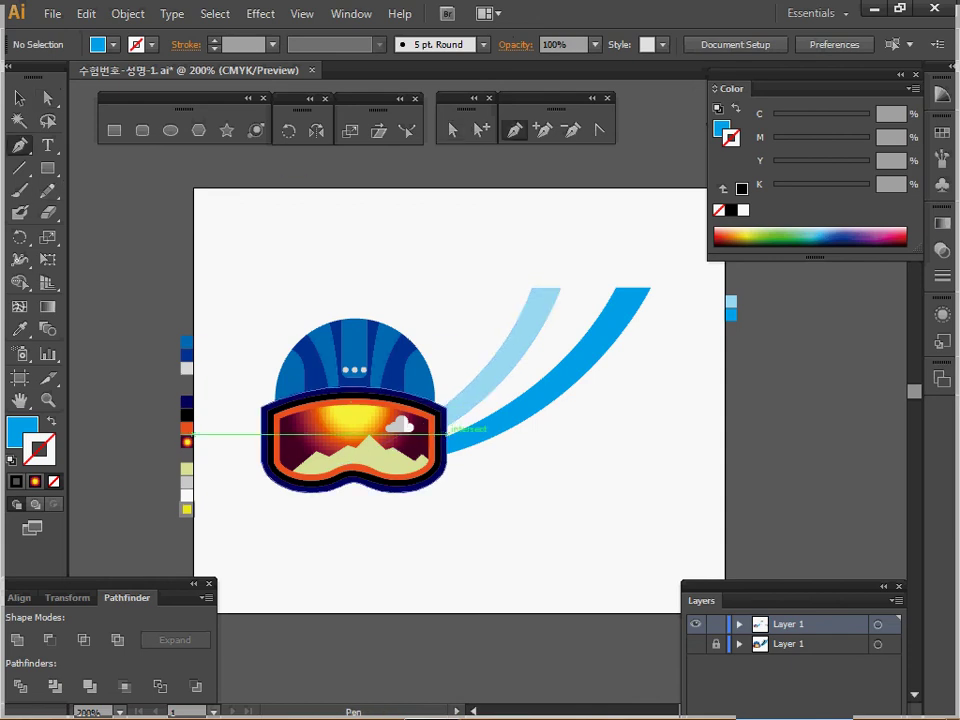
click(436, 434)
drag(534, 374, 571, 340)
click(609, 283)
drag(609, 283, 618, 264)
key(shift+x)
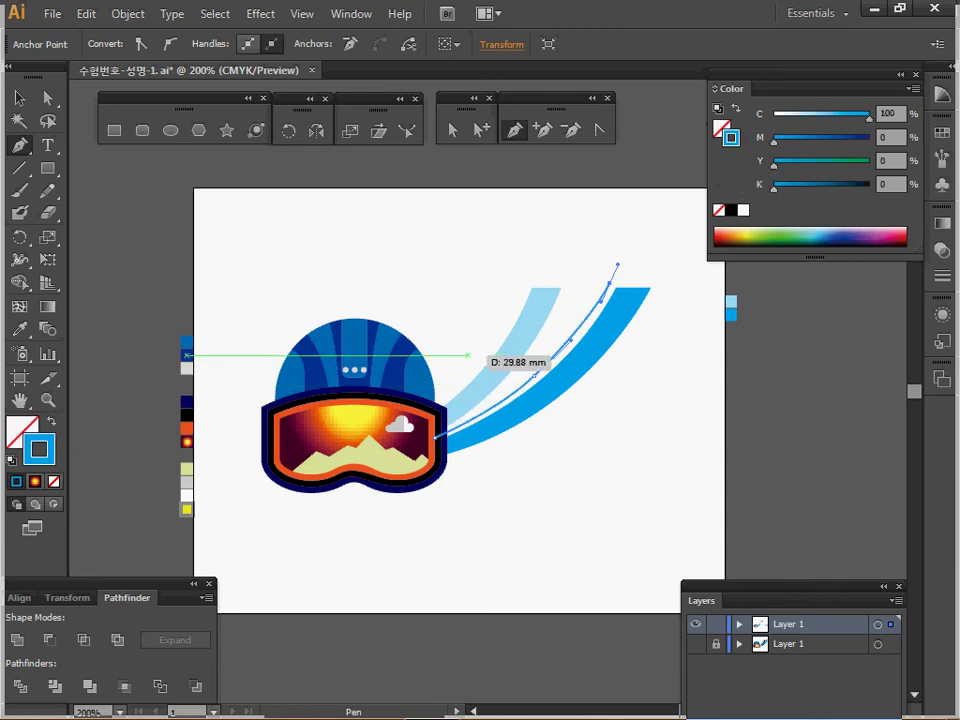
Step: Cut all of the SKI JUMP text from the type object beside the artboard and deselect
key(t)
key(space)
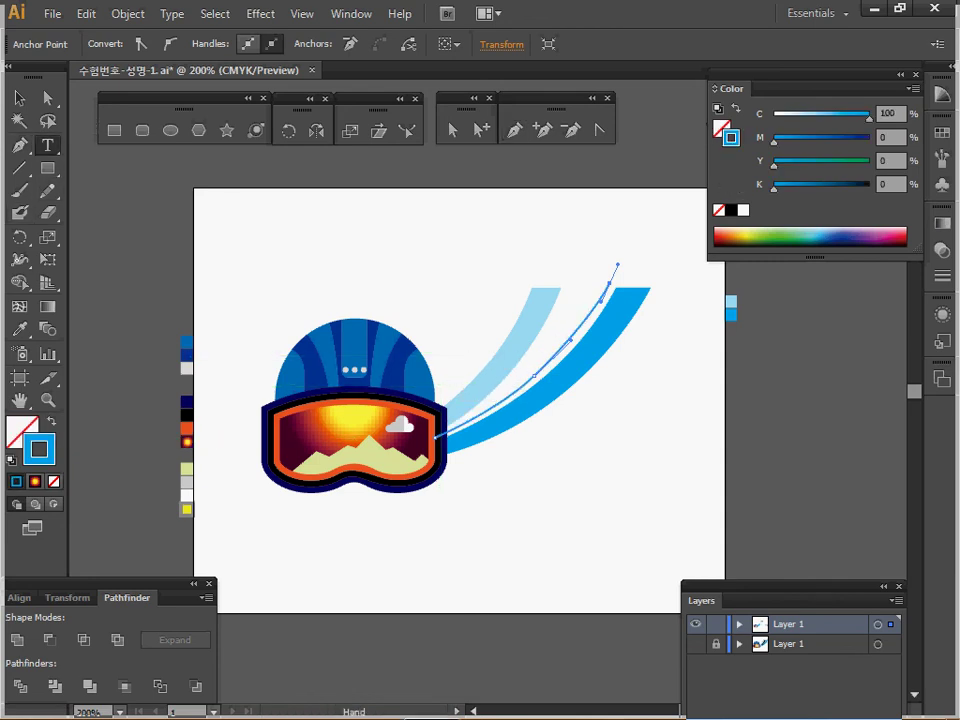
drag(618, 264, 519, 249)
key(space)
drag(760, 360, 647, 364)
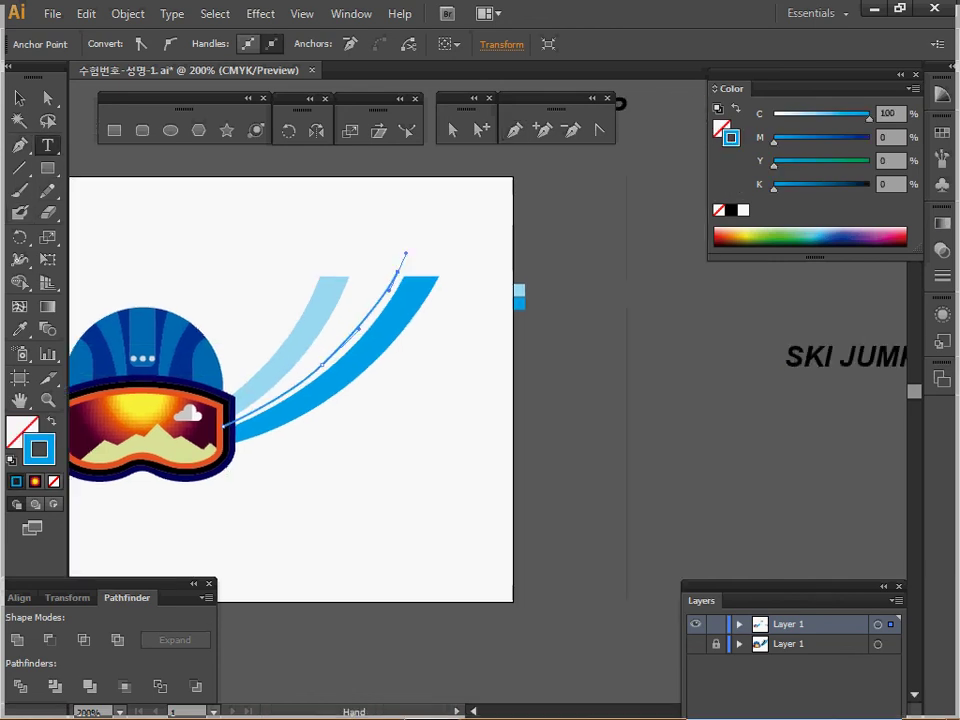
click(825, 362)
key(ctrl+a)
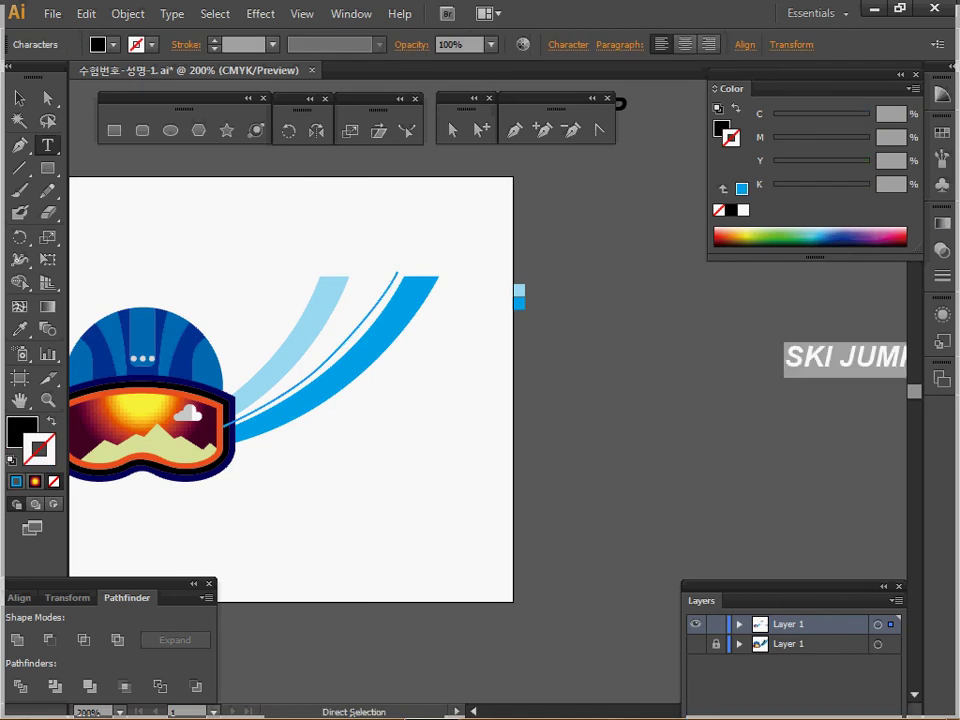
key(ctrl+x)
ctrl+click(688, 399)
Step: Place the text SKI JUMP along the thin curve between the two bands with the Type on a Path tool
key(space)
drag(688, 399, 926, 414)
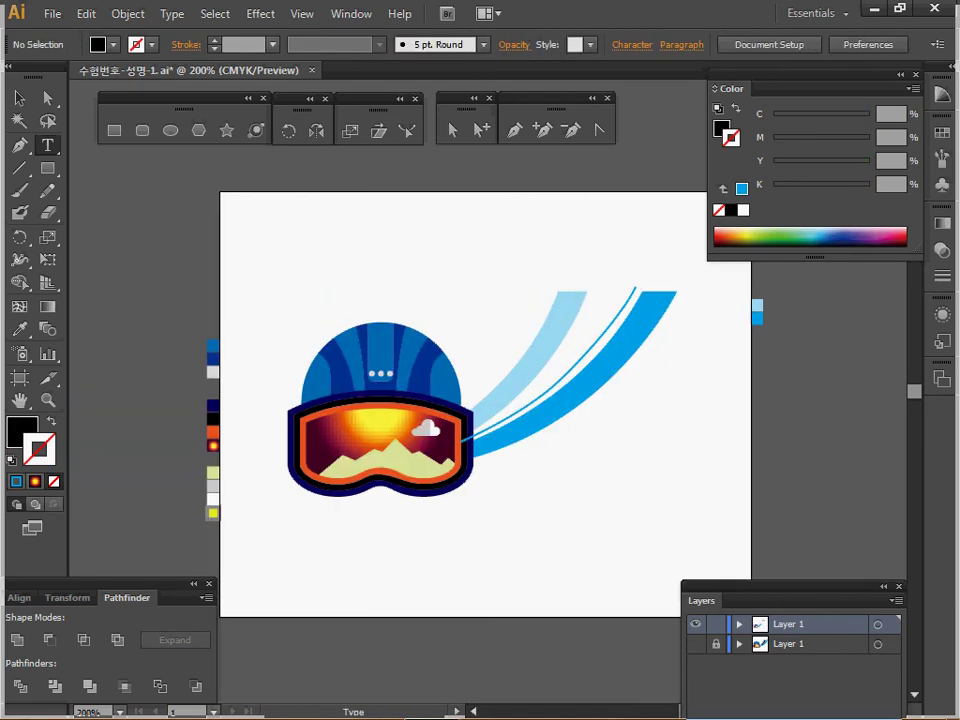
drag(47, 144, 150, 188)
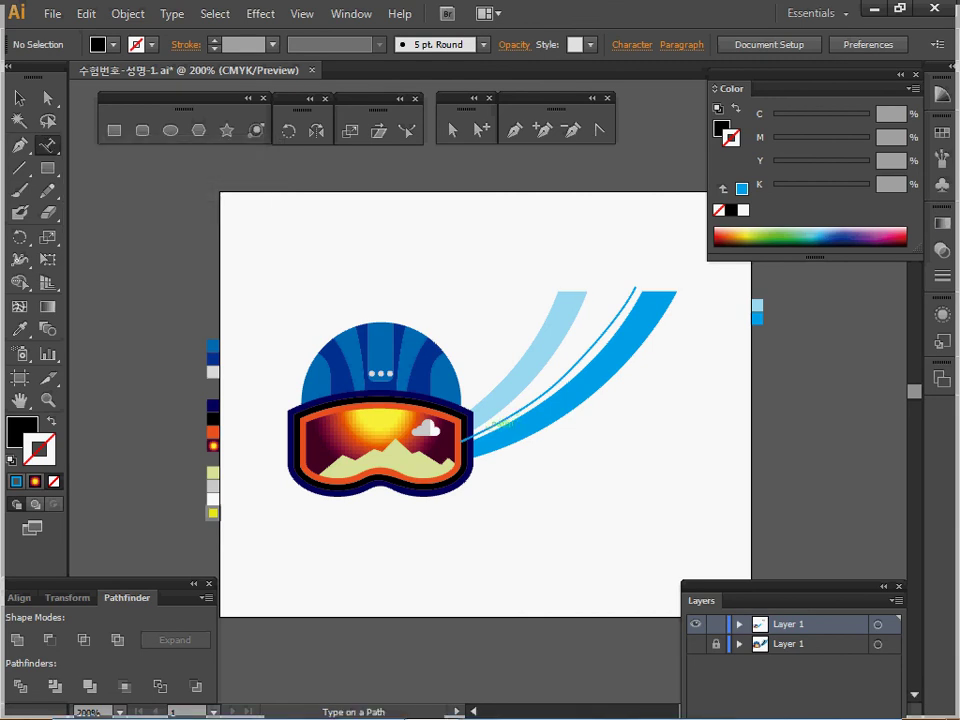
key(ctrl+space)
ctrl+click(487, 429)
key(space)
drag(487, 429, 465, 491)
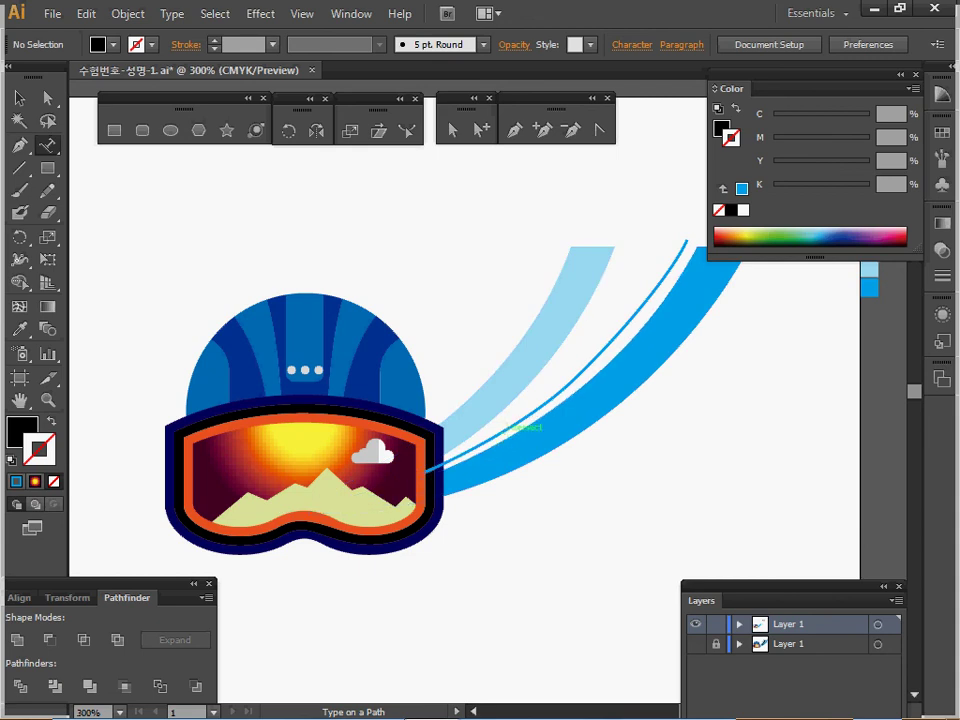
click(508, 420)
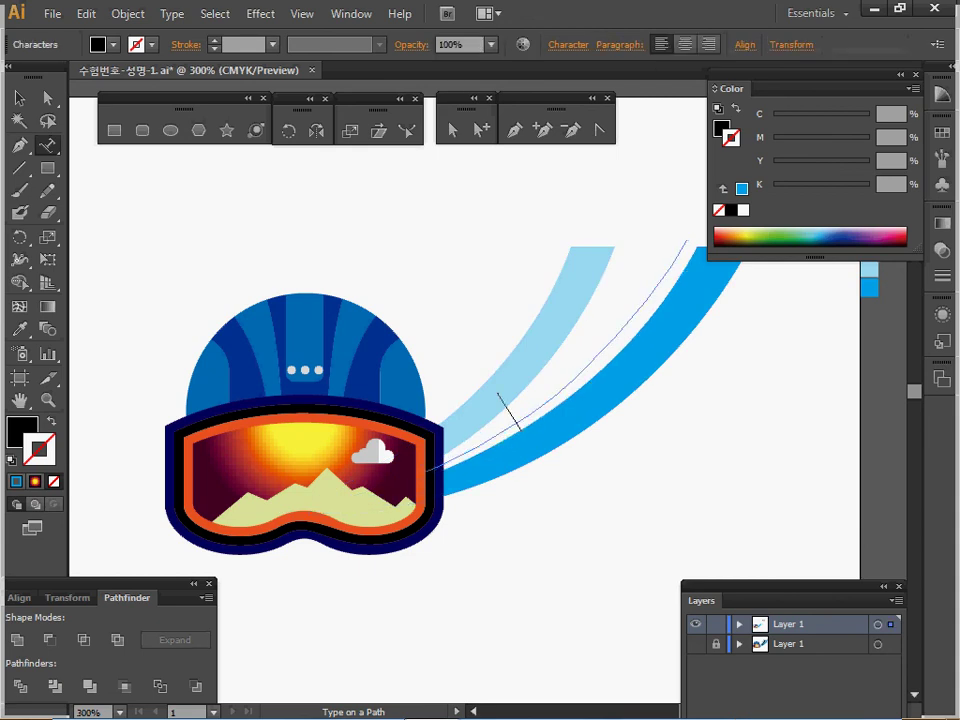
text(SKI JUMP)
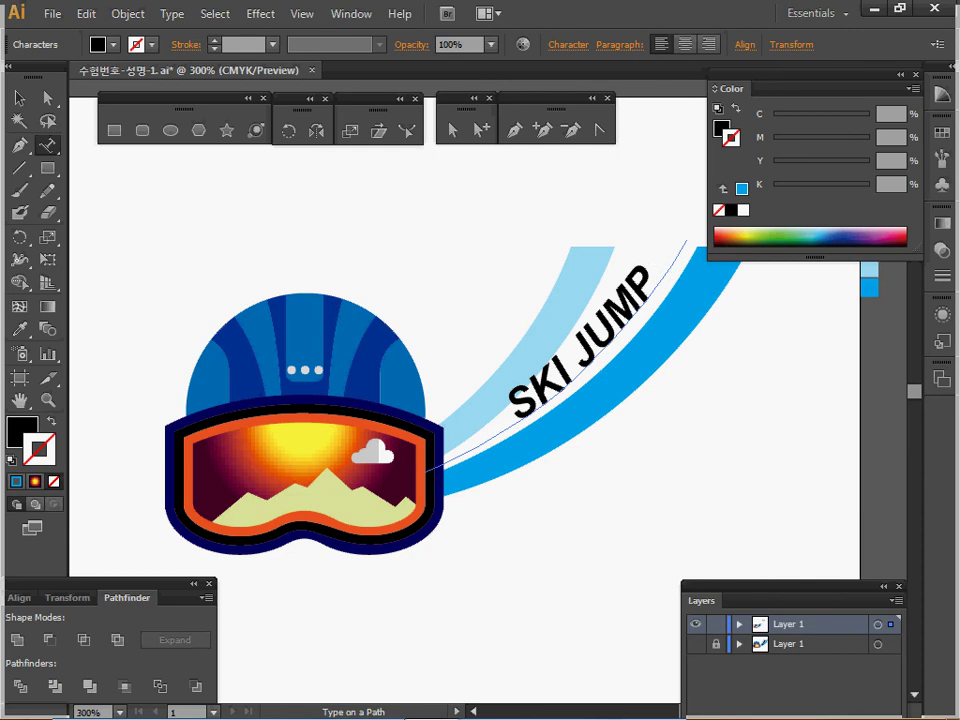
Step: Set the font size of the word JUMP in the curved lettering to 20 pt and deselect the text
key(ctrl+shift+Left)
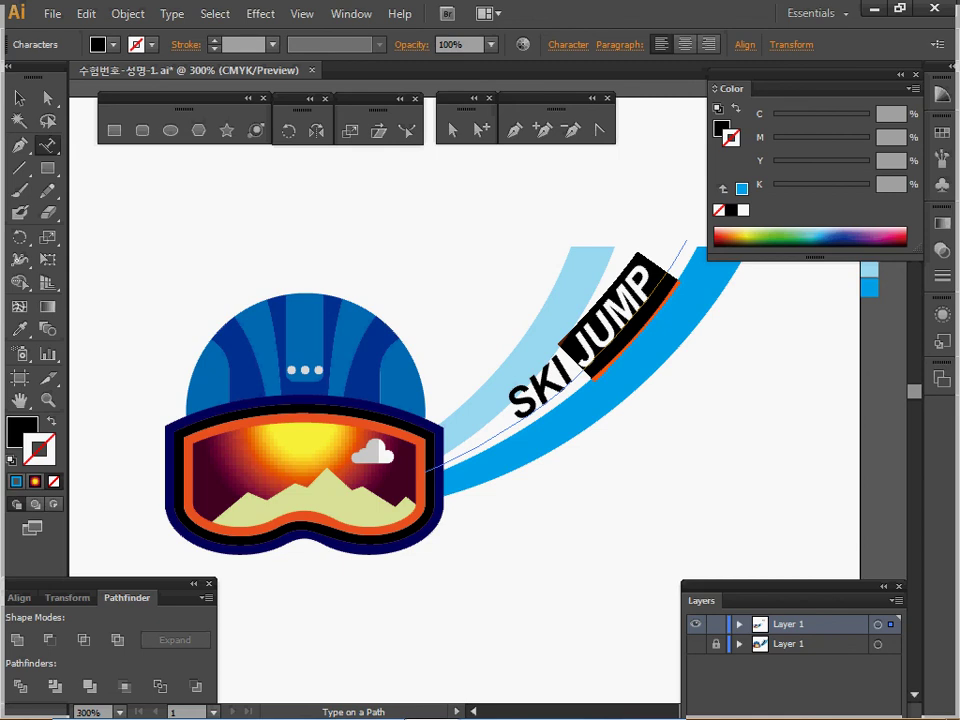
key(ctrl+t)
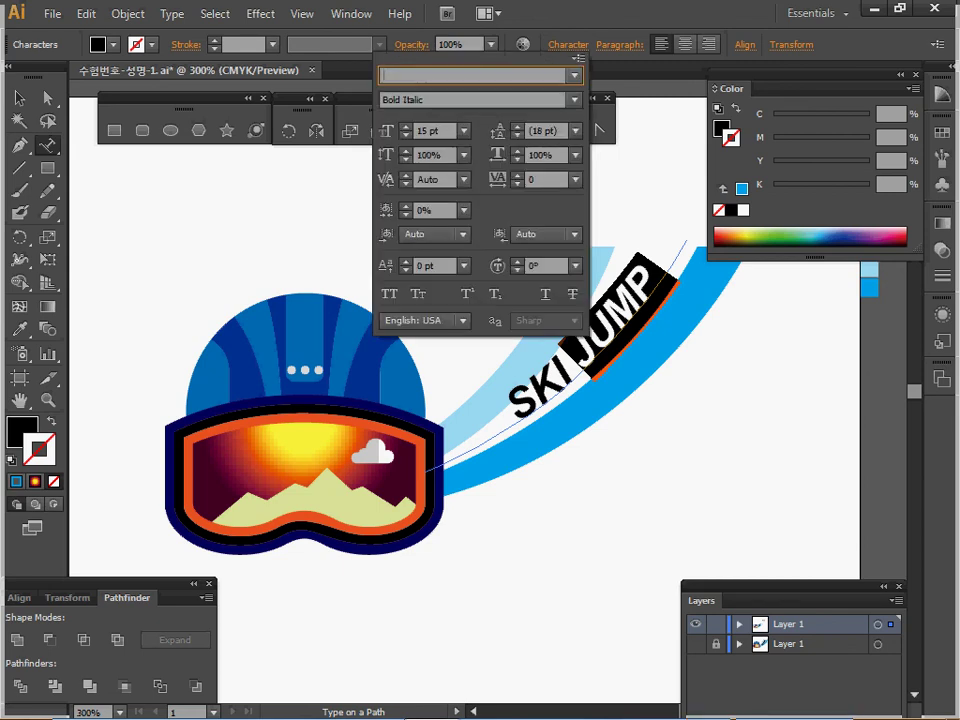
click(463, 131)
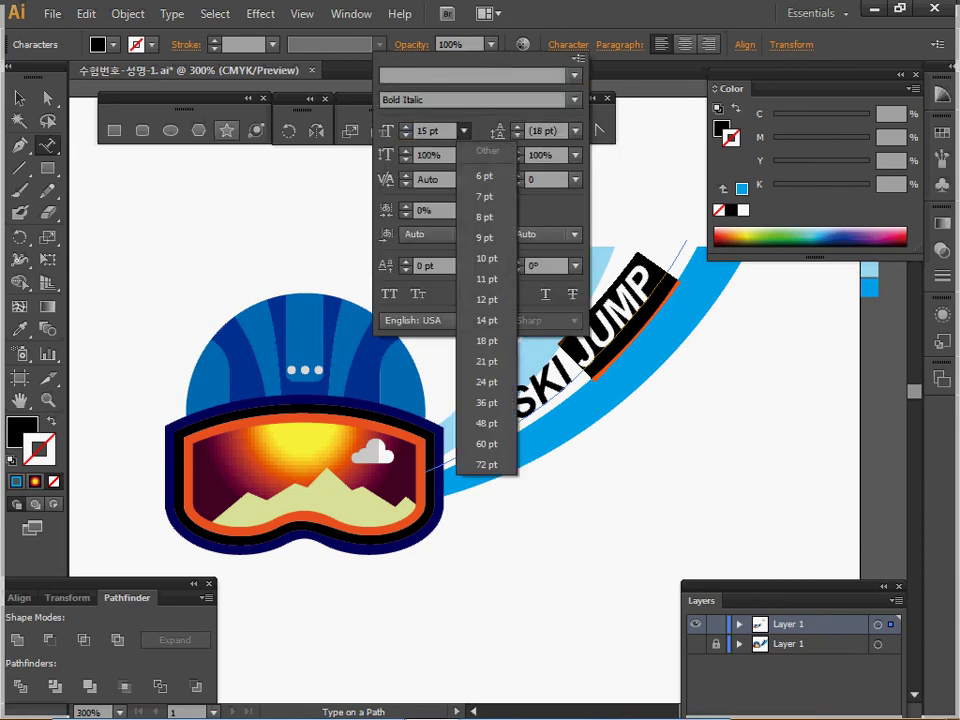
click(220, 133)
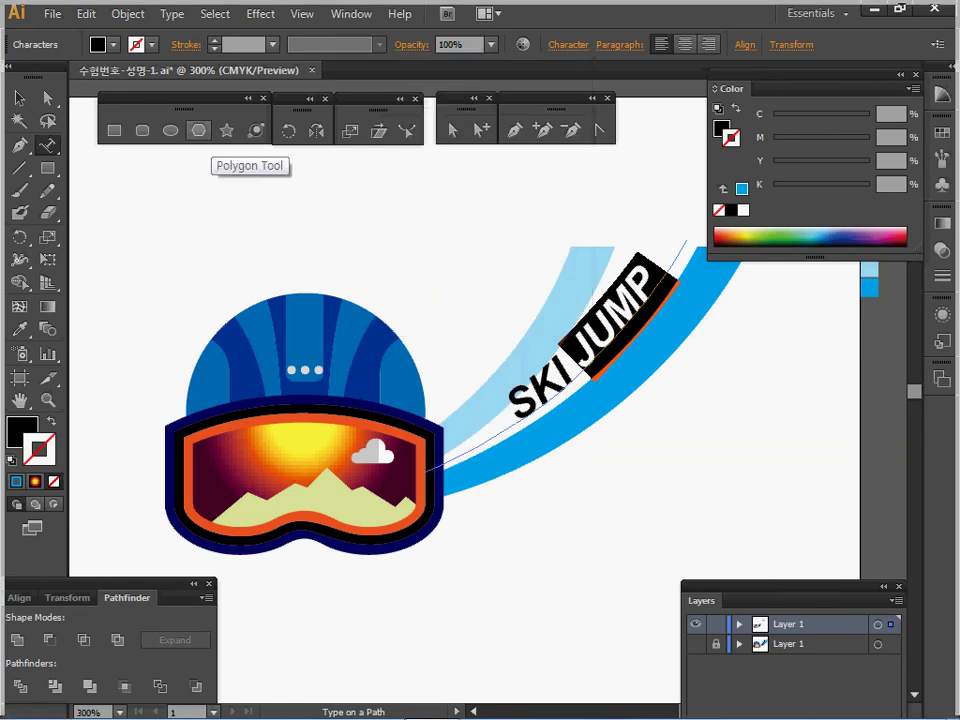
click(568, 44)
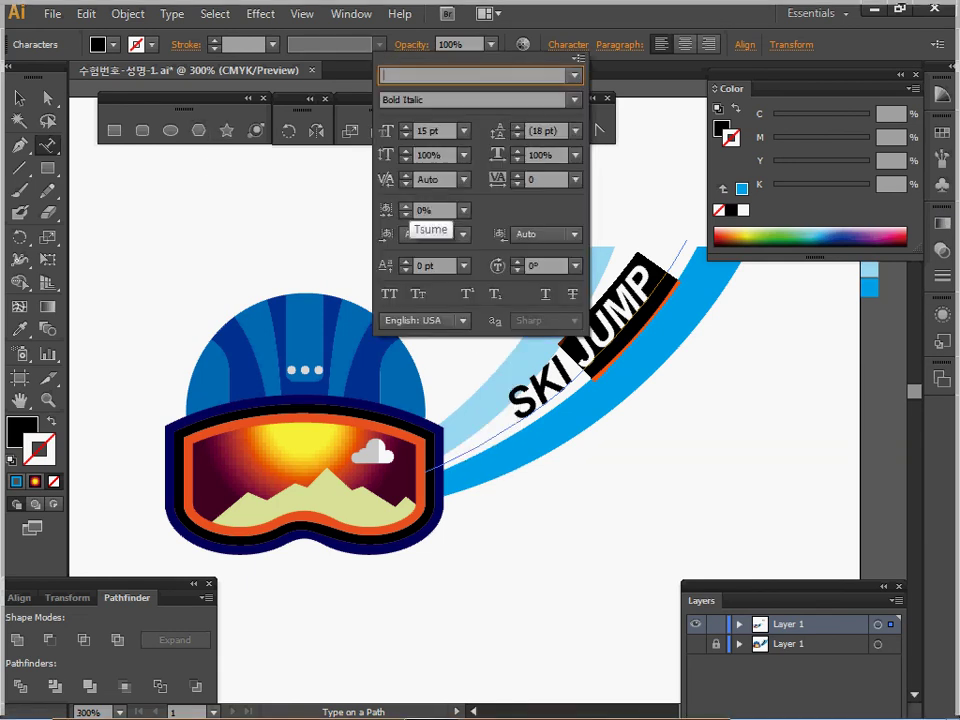
click(396, 136)
text(2)
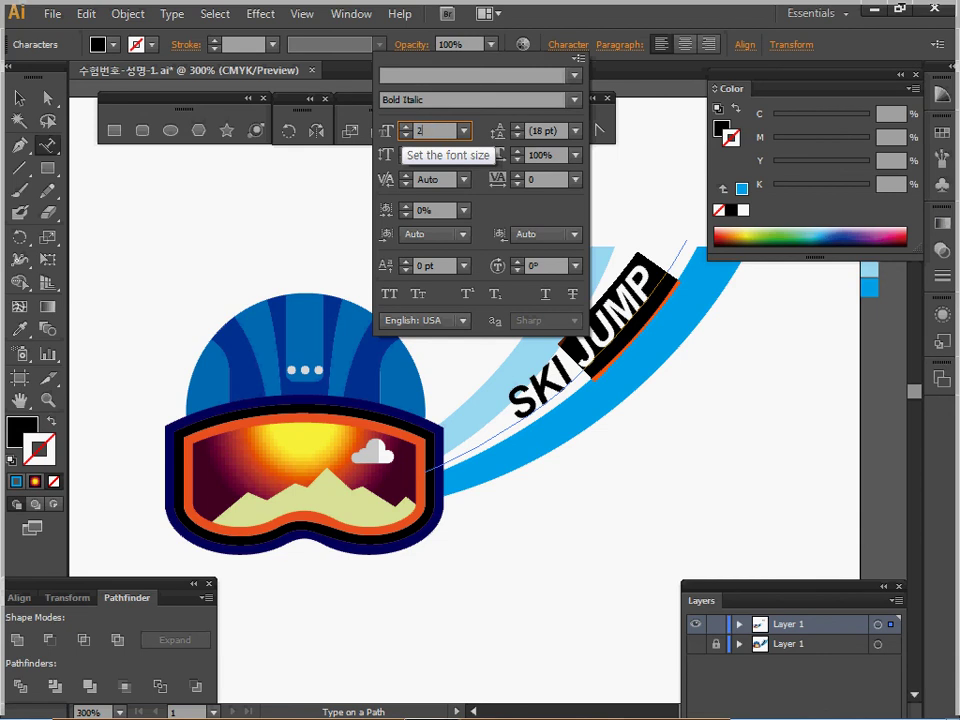
text(0)
key(Return)
ctrl+click(500, 235)
Step: Slide the SKI JUMP lettering down its path toward the goggles by moving its start bracket
ctrl+click(605, 320)
key(shift+t)
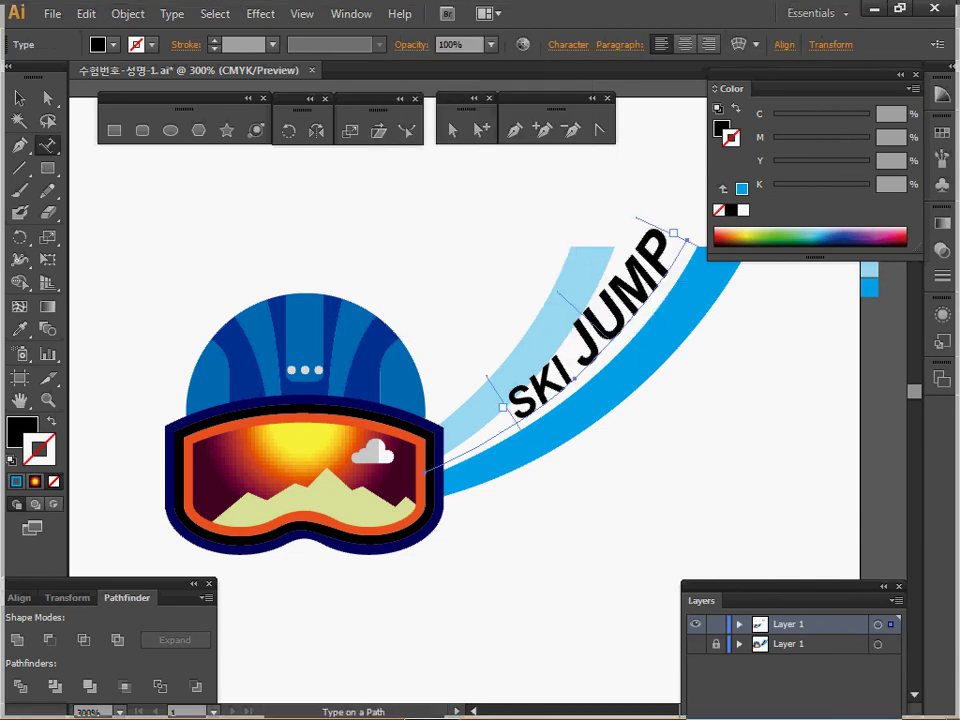
key(a)
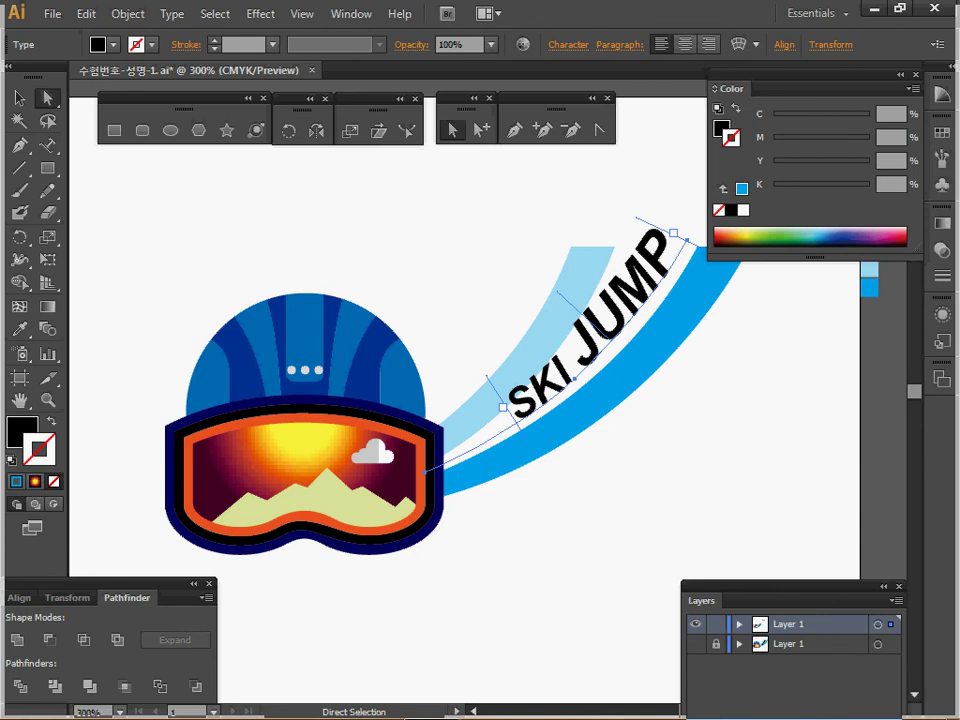
drag(500, 402, 489, 414)
Step: Move the text path's middle anchor point to about X 65.19 mm, Y 35.35 mm, and deselect
click(577, 377)
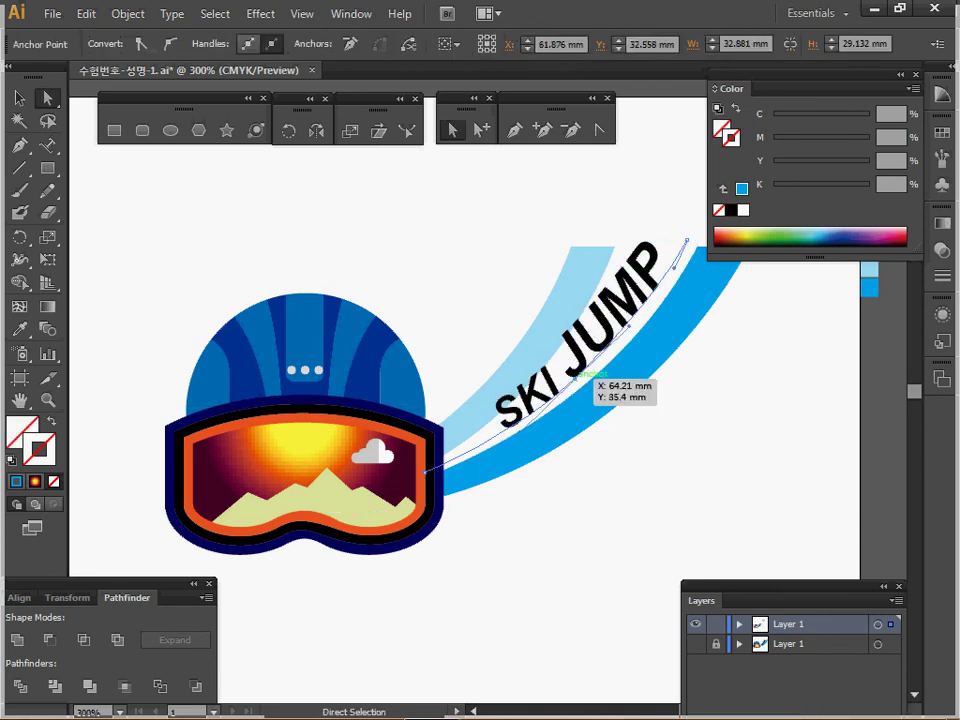
drag(577, 377, 585, 376)
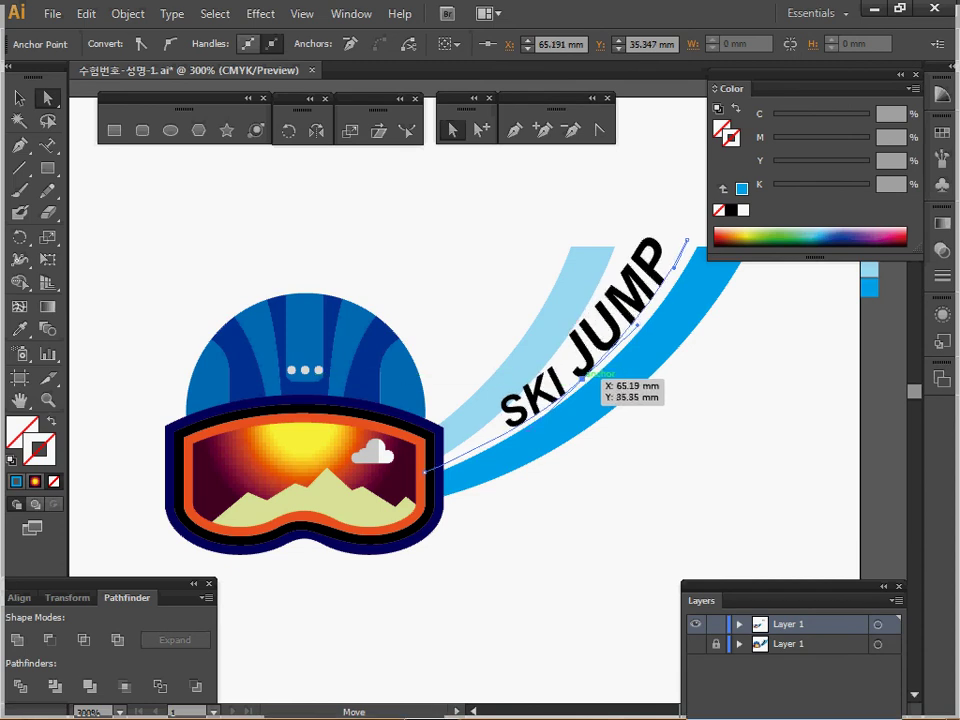
key(ctrl)
key(ctrl+shift+a)
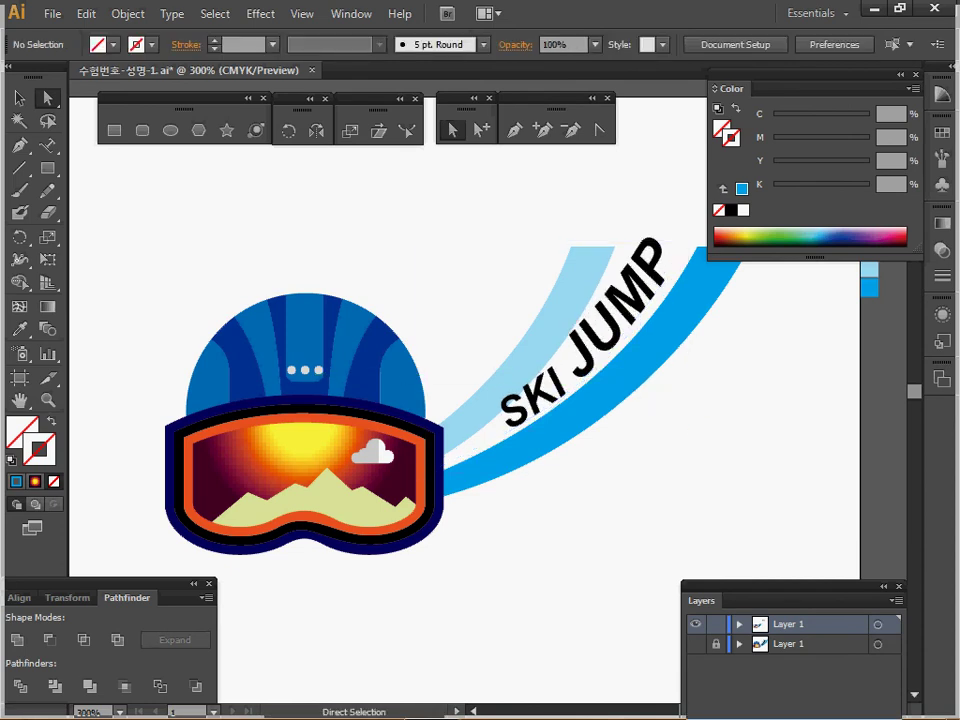